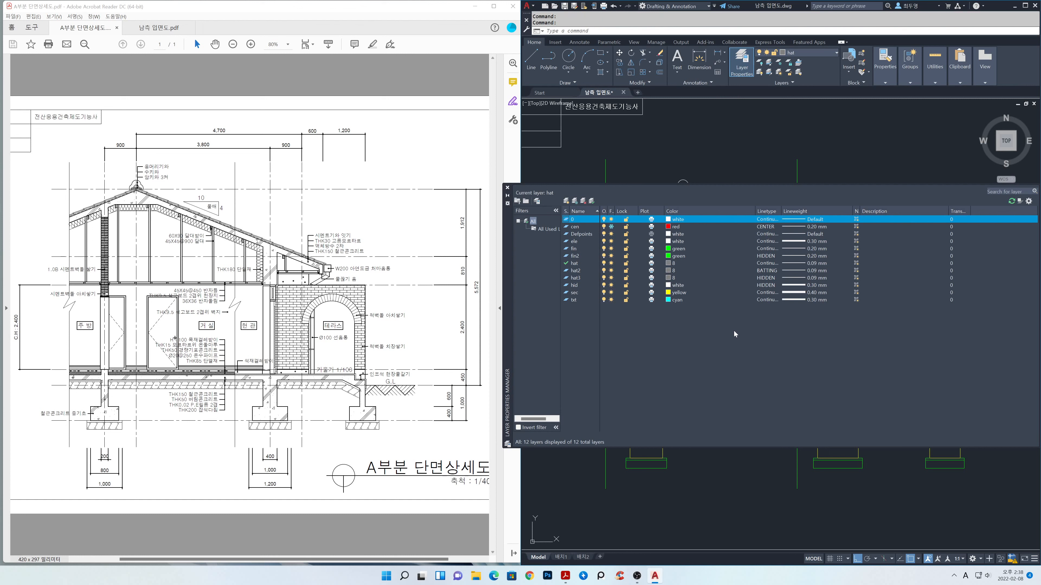
- Lock every layer except hat
key(ctrl+a)
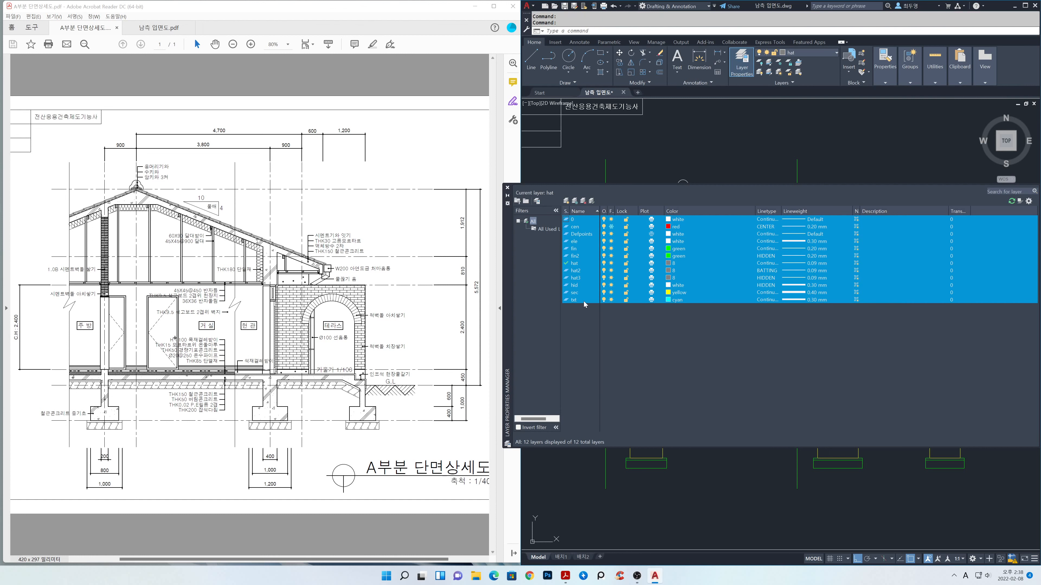
ctrl+click(589, 263)
click(626, 255)
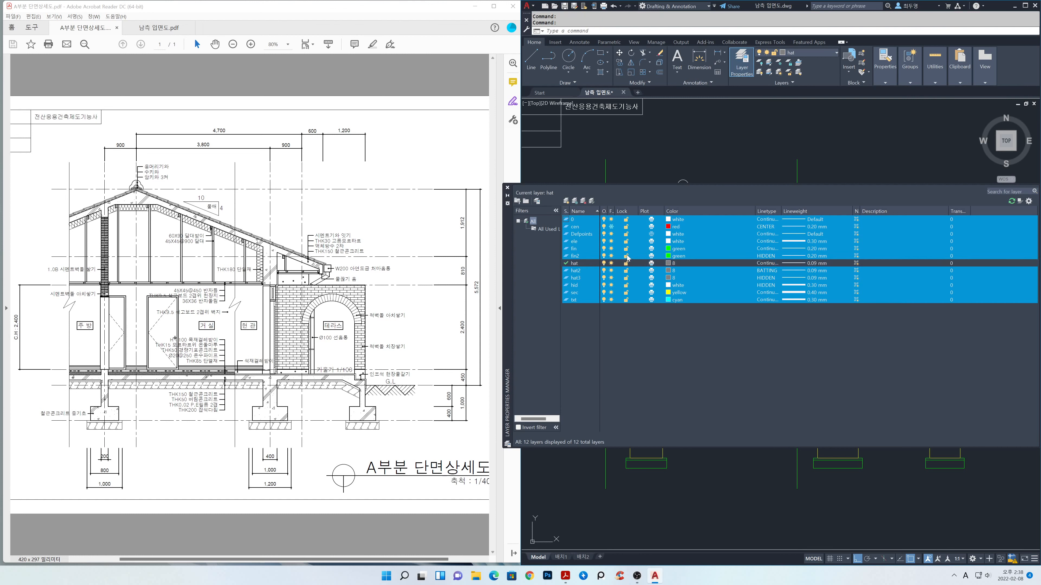
click(508, 189)
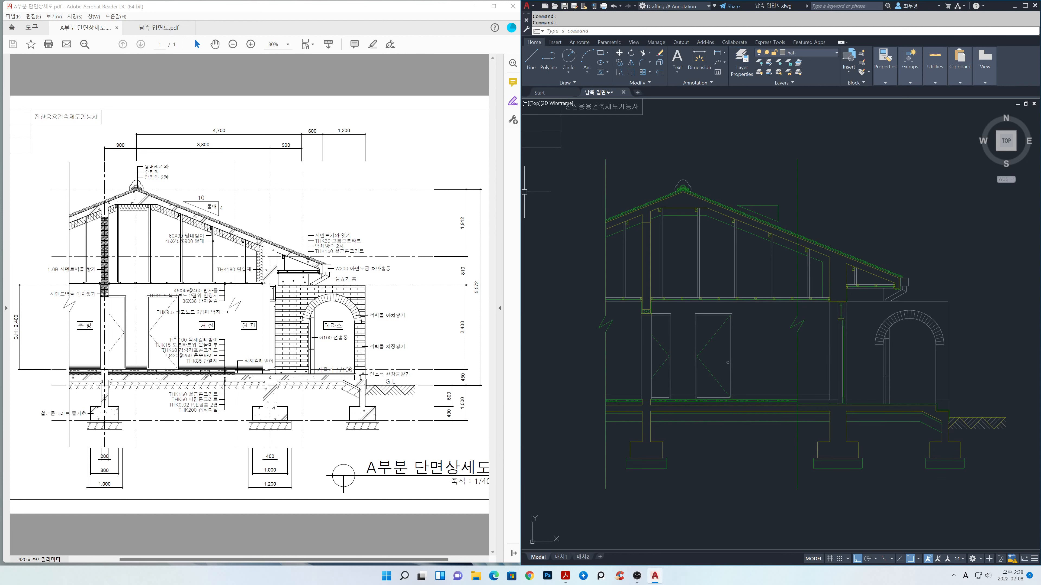
- Draw a construction line at 60 degrees through the lower-left corner of the leftmost footing's base layer
scroll(663, 483, up, 5)
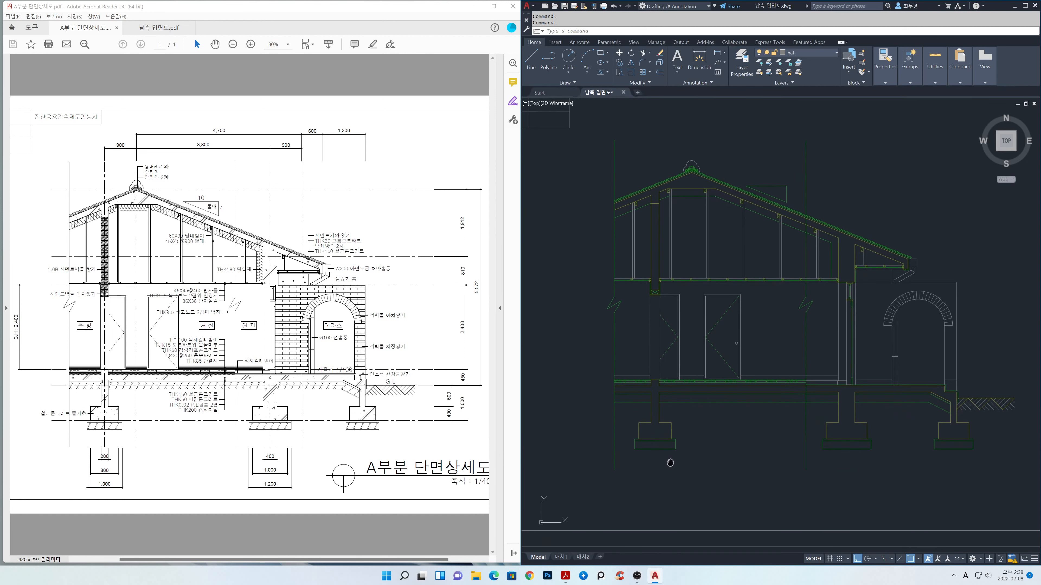
mouse_move(669, 425)
middle_down()
mouse_move(658, 428)
mouse_move(707, 386)
mouse_move(692, 389)
middle_up()
scroll(677, 390, up, 2)
scroll(692, 388, down, 1)
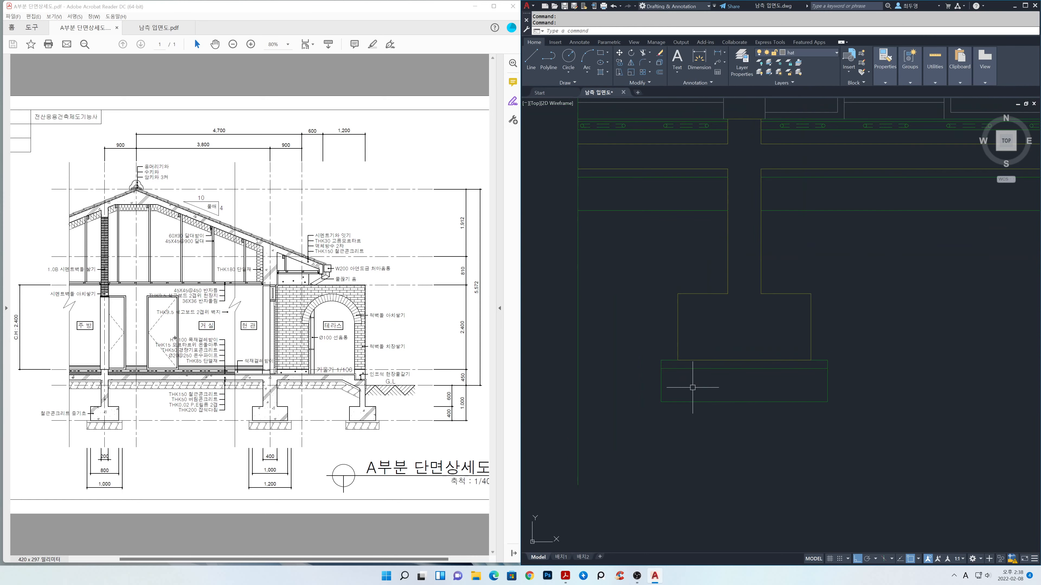
text(xl)
key(Return)
text(a)
key(Return)
text(6)
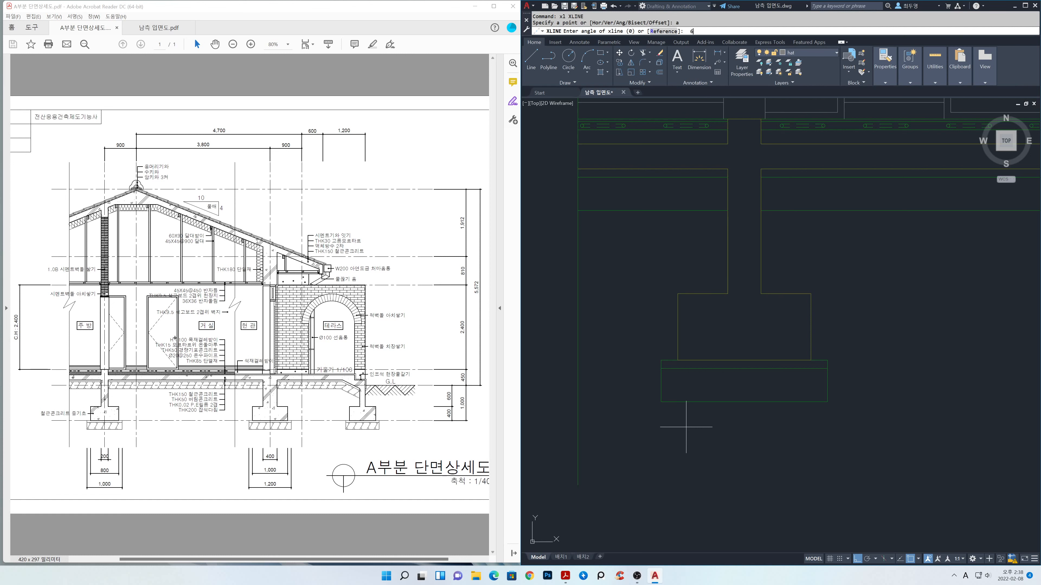
text(0)
key(Return)
click(664, 395)
key(Return)
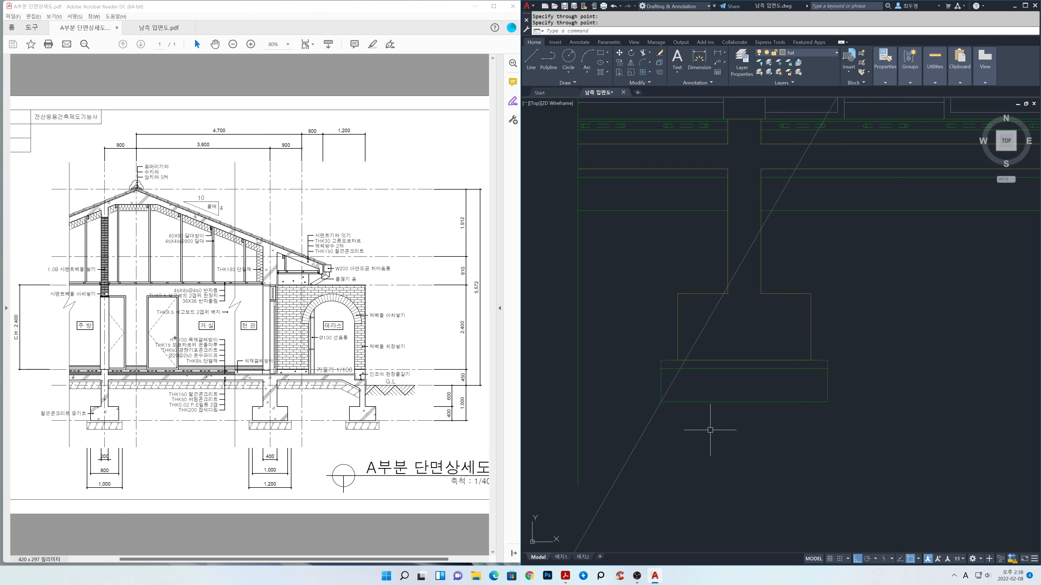
- Trim the 60-degree construction line to the part between the base layer's lower edge and the line just below its top
text(tr)
key(Return)
click(726, 422)
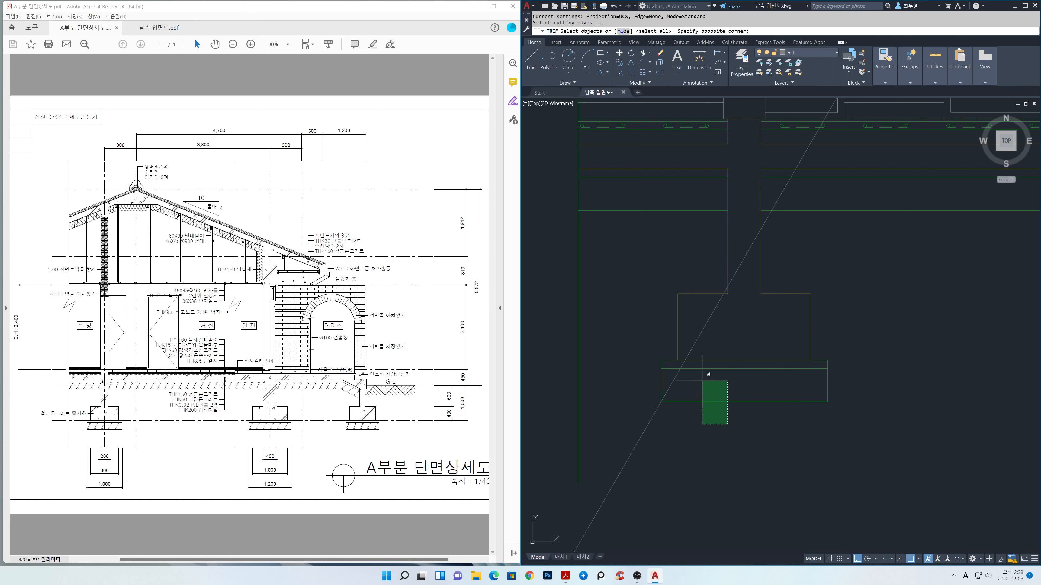
click(698, 366)
key(Return)
click(694, 343)
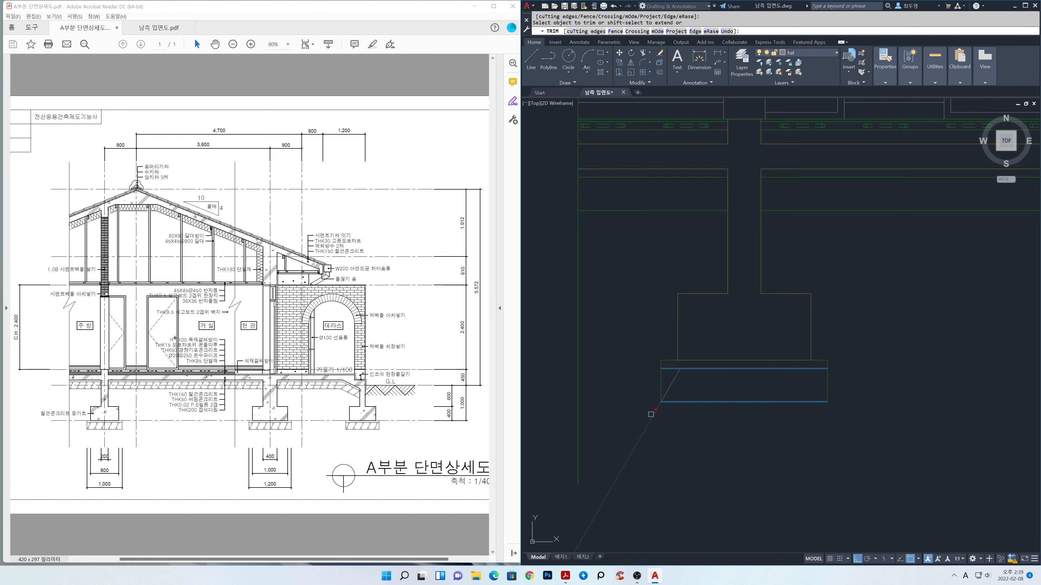
click(651, 414)
key(Return)
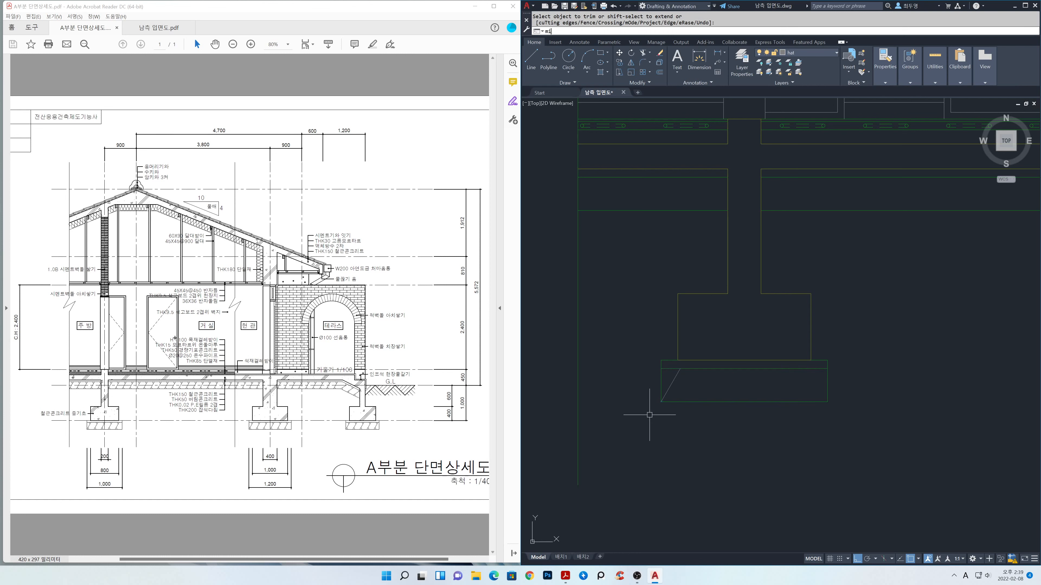
- Mirror the diagonal about a vertical axis through the base's lower-left corner, keeping the original
text(mi)
key(Return)
click(645, 343)
click(697, 411)
key(Return)
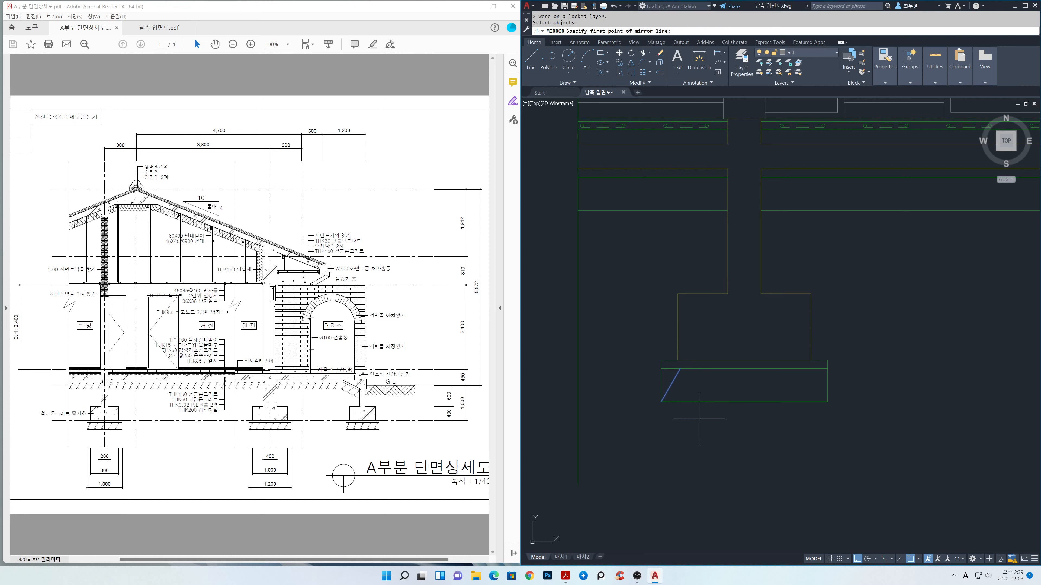
click(661, 401)
click(661, 451)
key(Return)
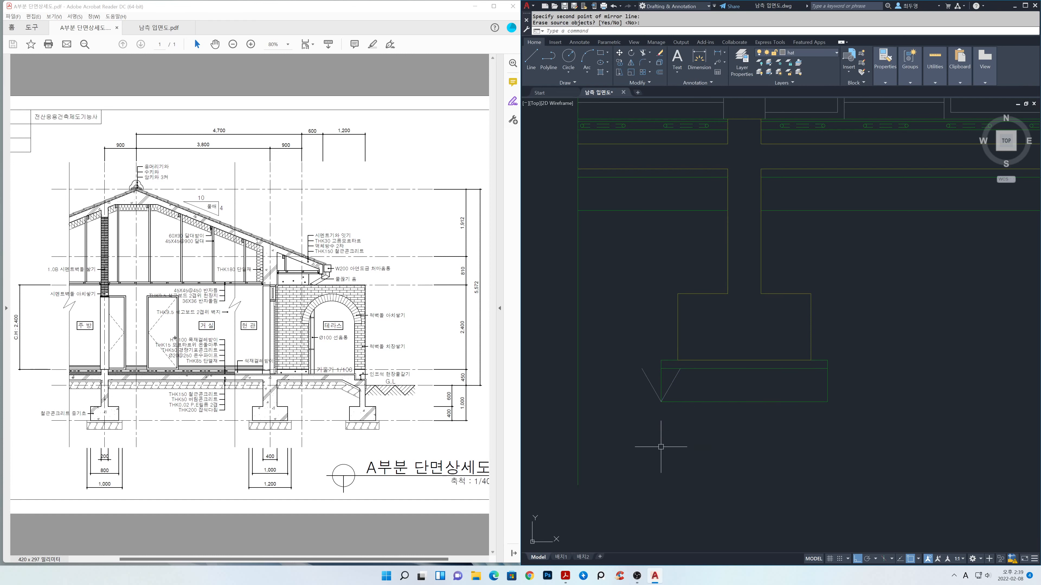
- Copy the mirrored diagonal from its upper end to the upper end of the original diagonal
text(co)
key(Return)
click(649, 383)
key(Return)
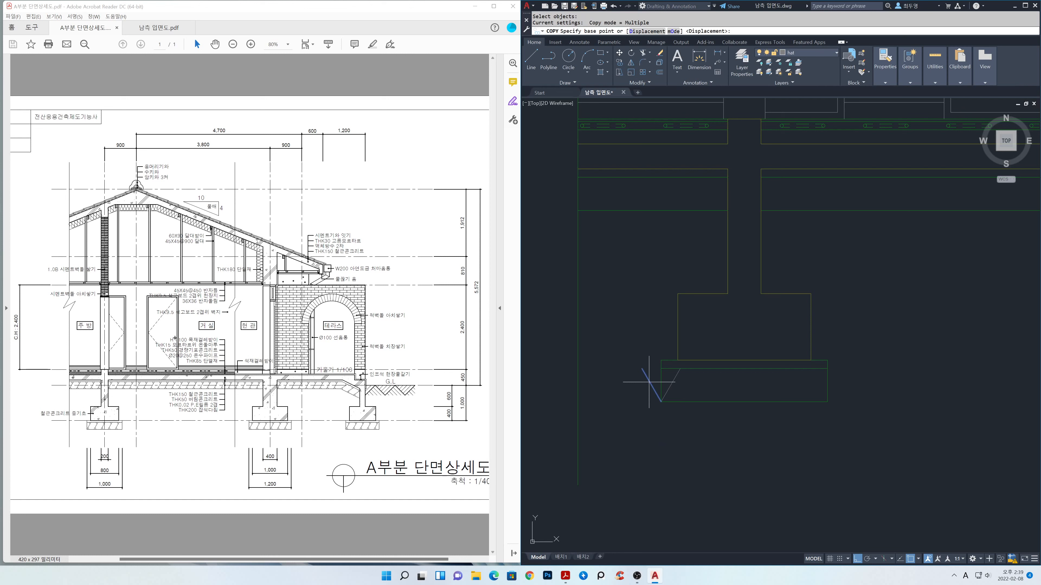
click(642, 369)
click(680, 368)
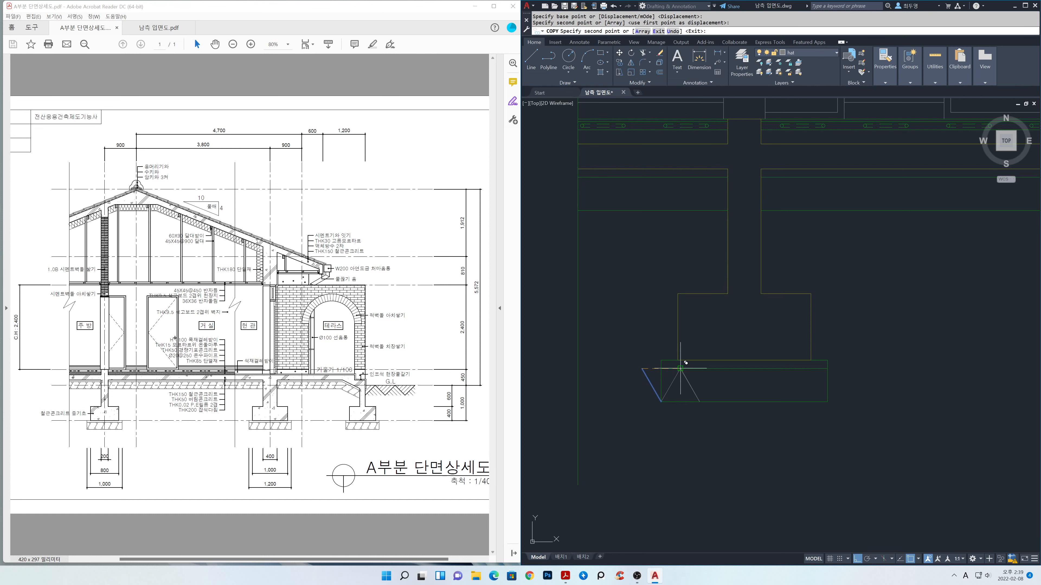
key(Return)
- Offset the copied diagonal 50 toward the lower left and the mirrored diagonal 50 toward the upper right
text(o)
key(Return)
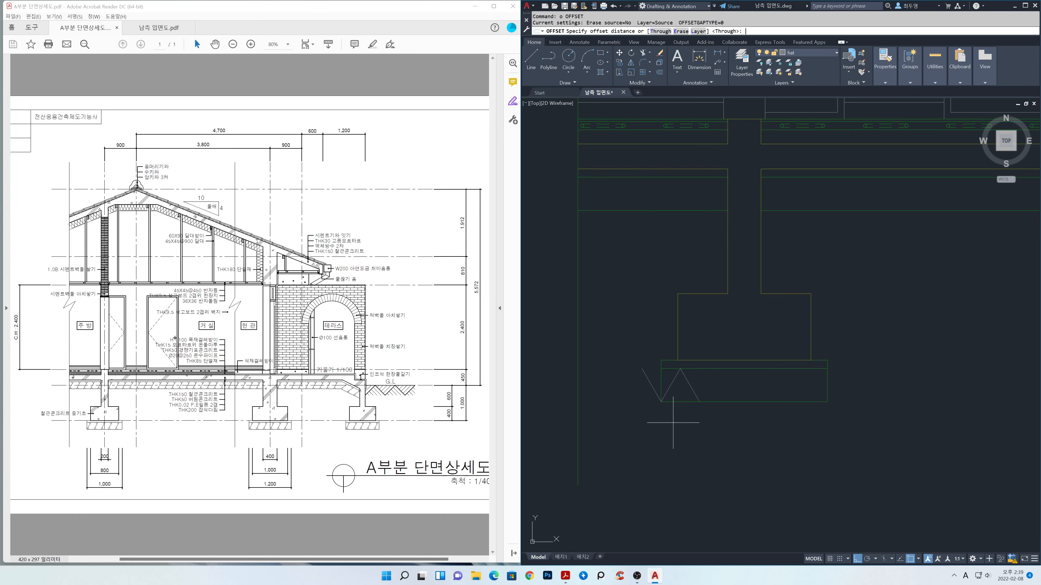
key(Return)
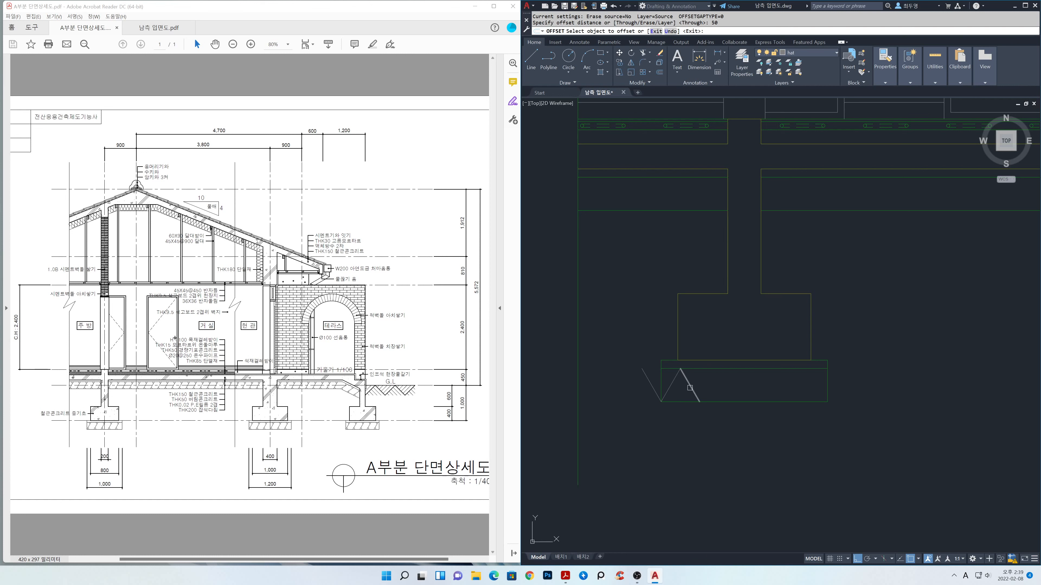
click(689, 387)
click(662, 416)
click(652, 385)
click(672, 336)
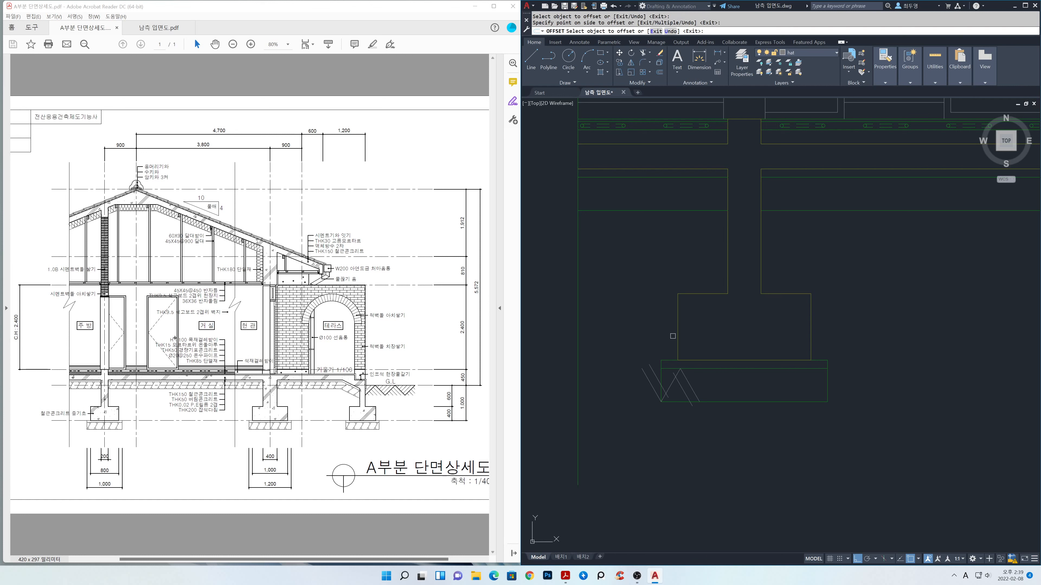
key(Return)
- Erase the mirrored diagonal and its copy, leaving their offset lines
text(e)
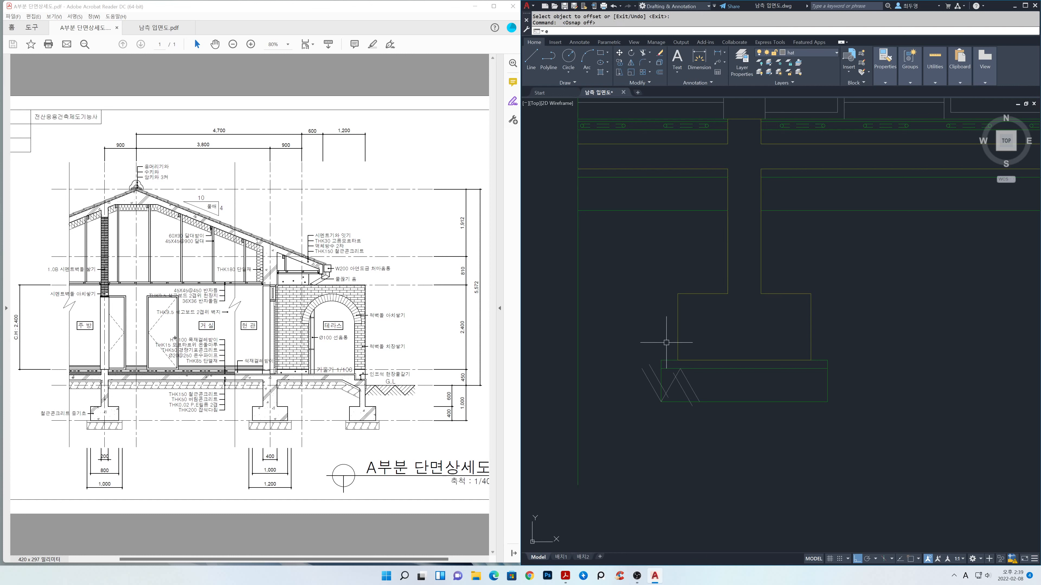
key(Return)
click(644, 374)
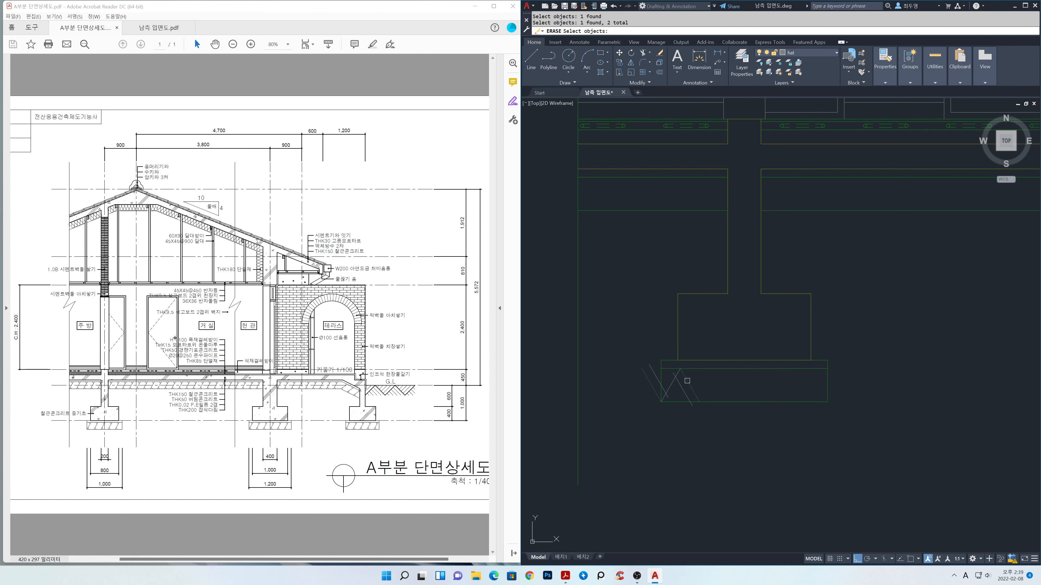
key(Return)
- Trim the two offset lines to short branches between the main diagonal and the base's upper and lower lines
scroll(664, 381, up, 2)
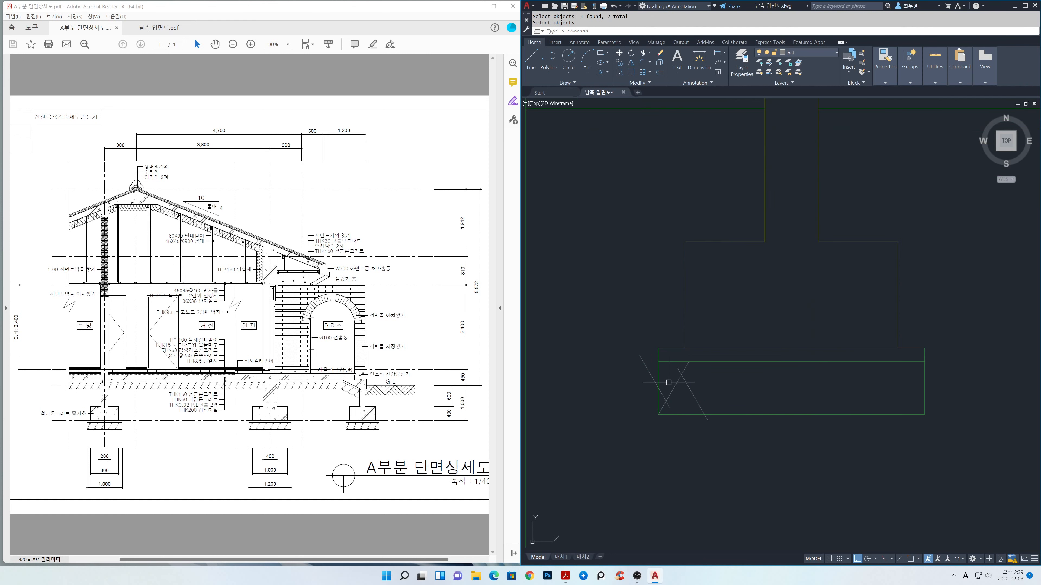
text(tr)
key(Return)
click(650, 376)
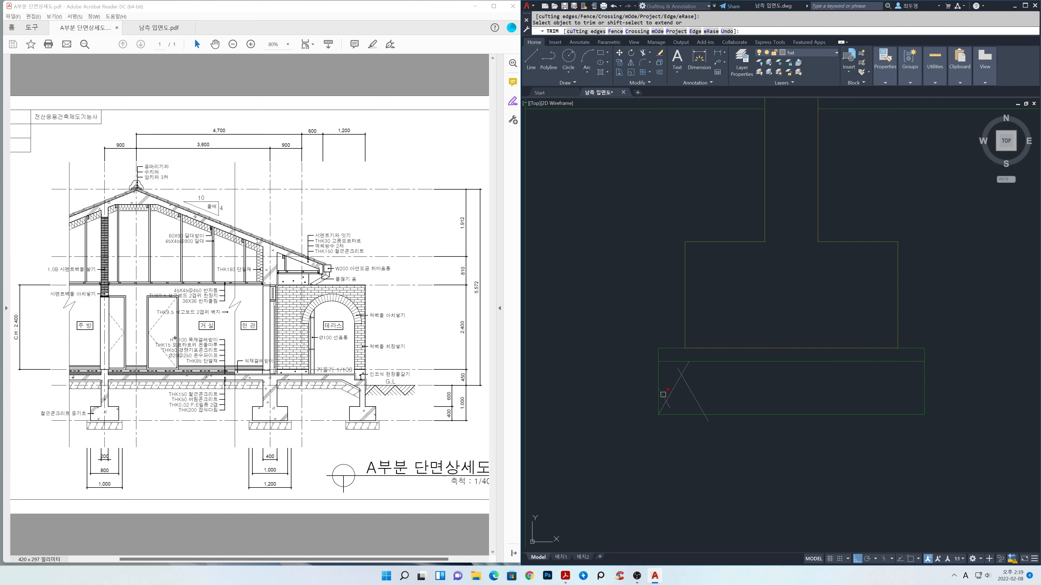
click(670, 405)
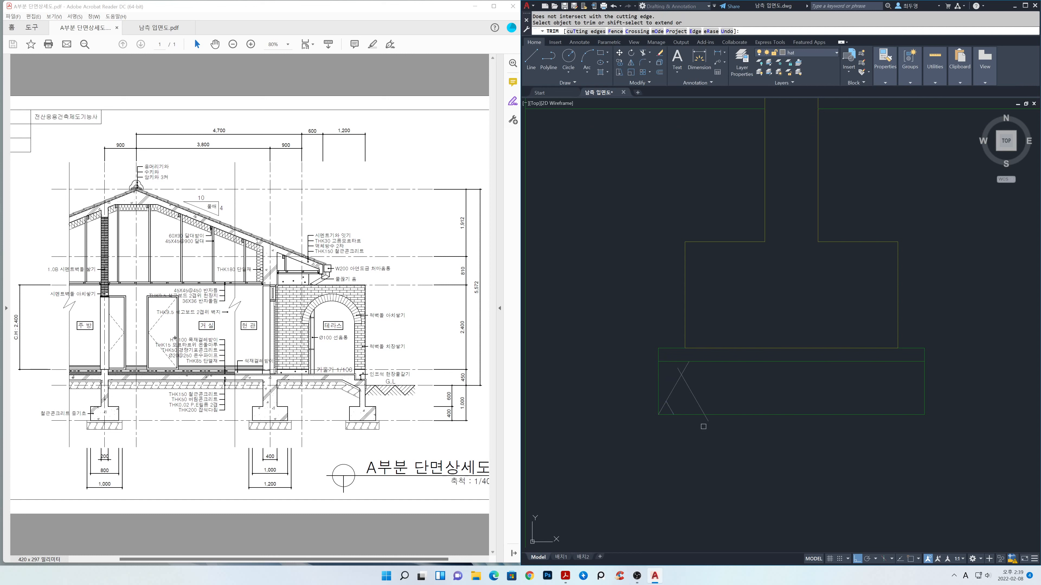
click(706, 422)
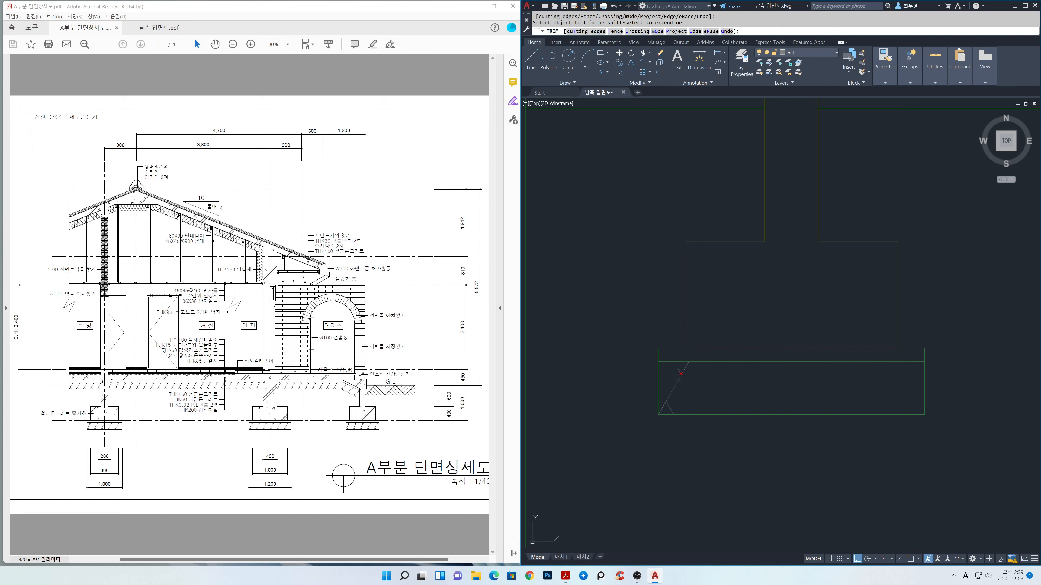
key(Return)
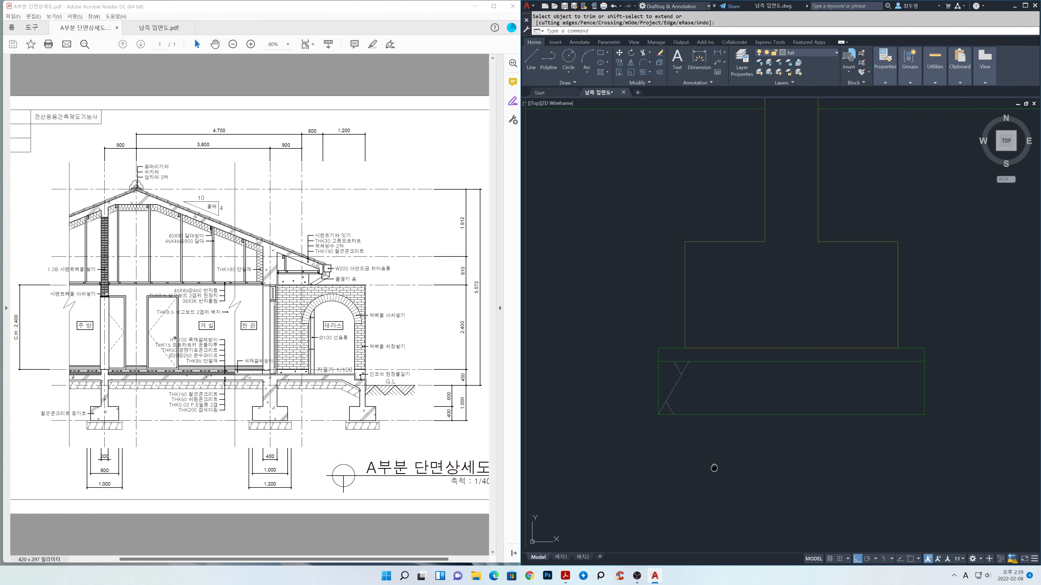
- Unlock the fin layer
middle_drag(713, 464, 697, 465)
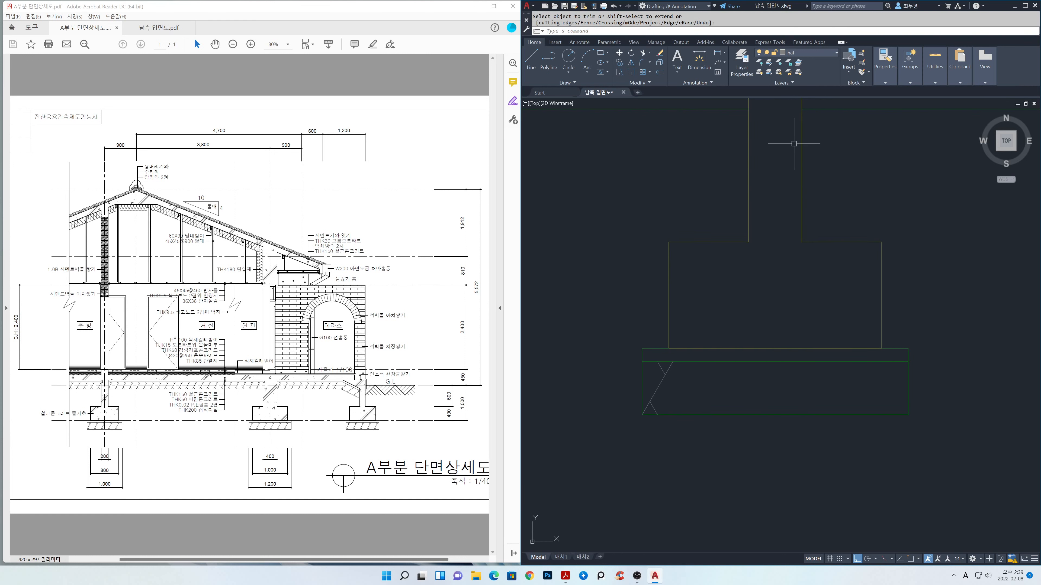
click(817, 55)
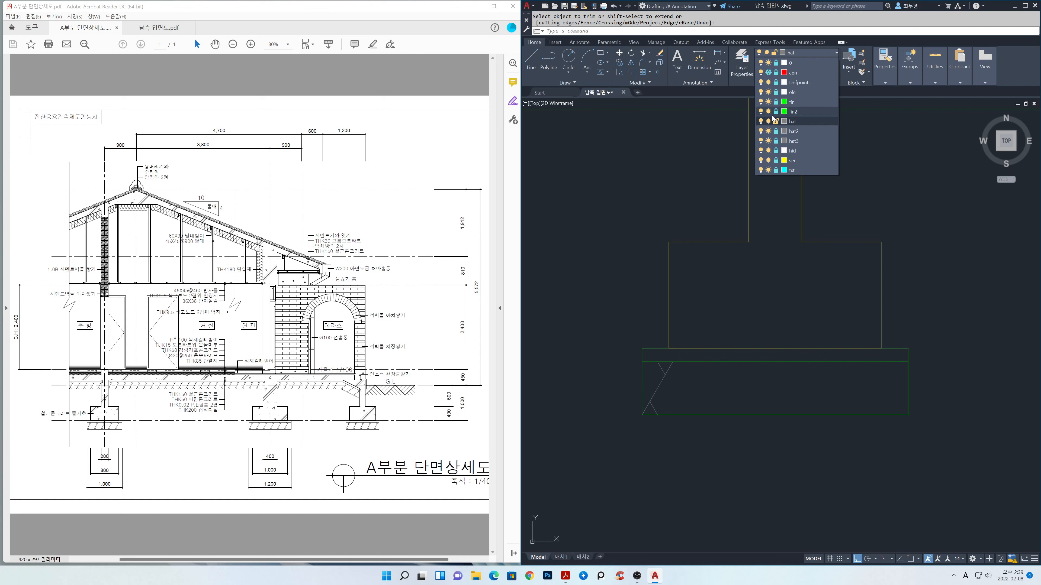
click(775, 102)
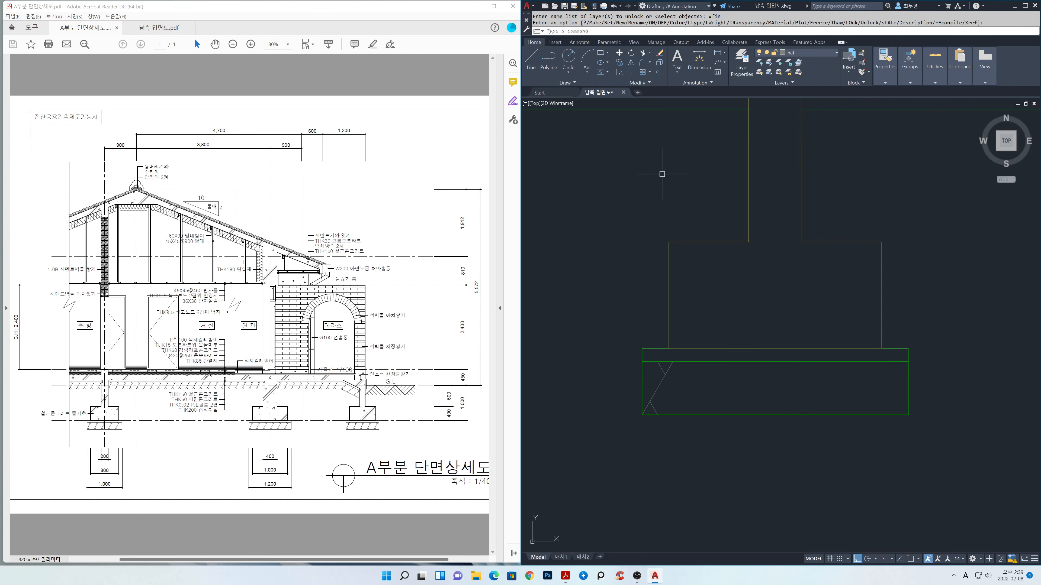
text(a)
key(Return)
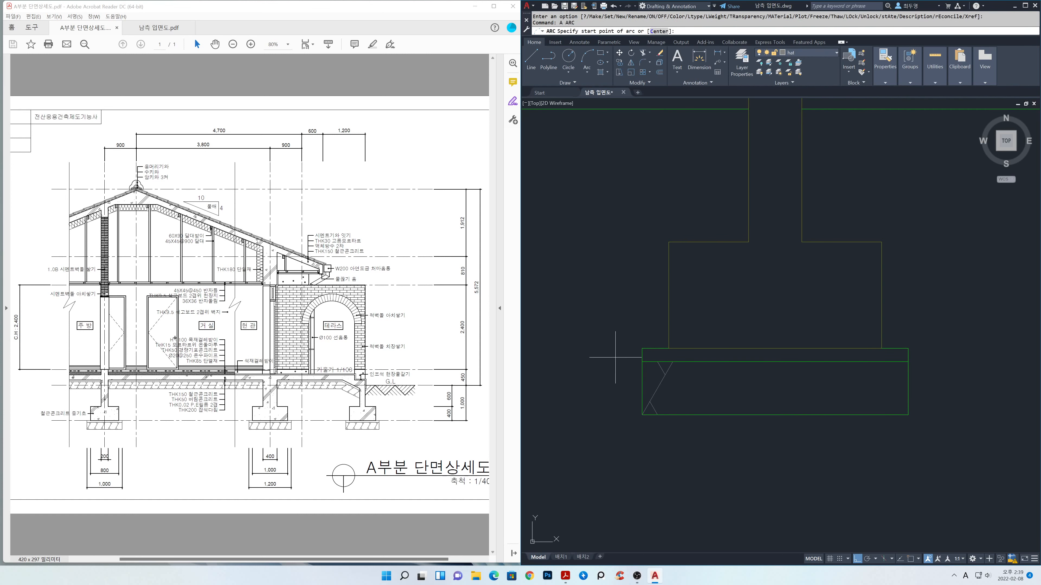
key(Escape)
- Array the three hatch lines along the base's bottom edge as a path array with 200 spacing between items
text(ar)
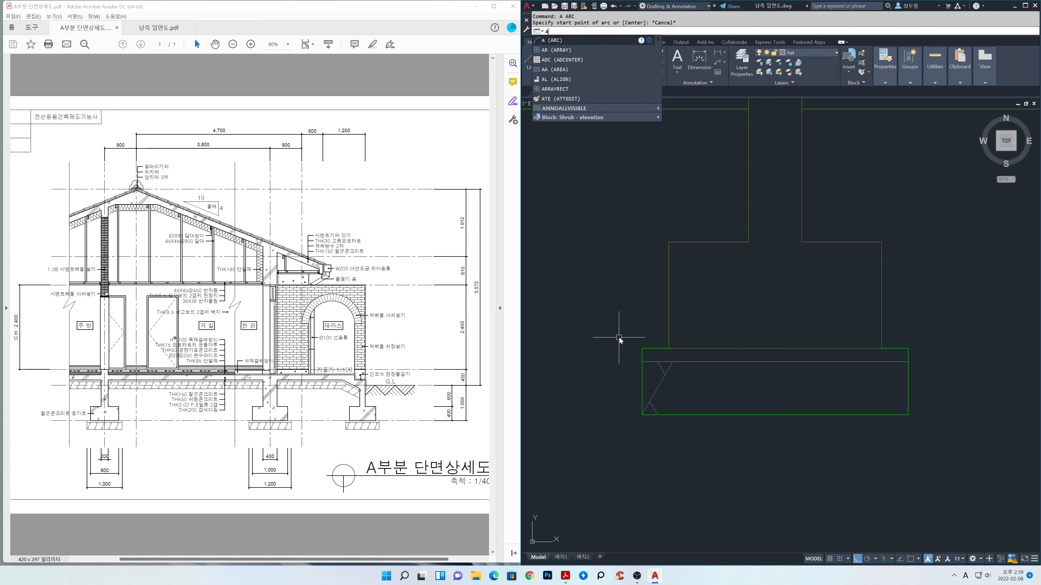
key(Return)
click(620, 348)
click(706, 433)
key(Return)
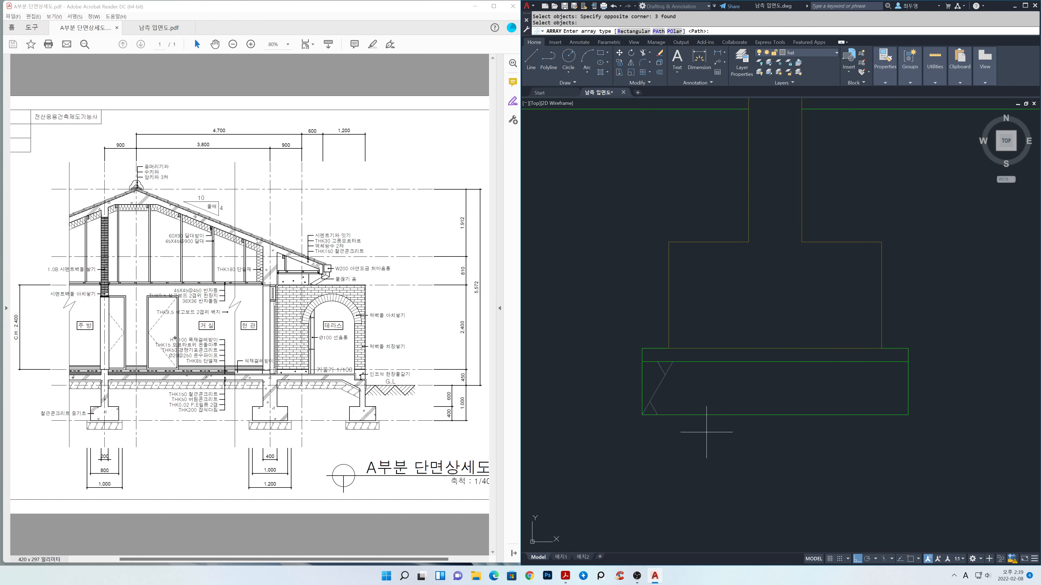
click(658, 31)
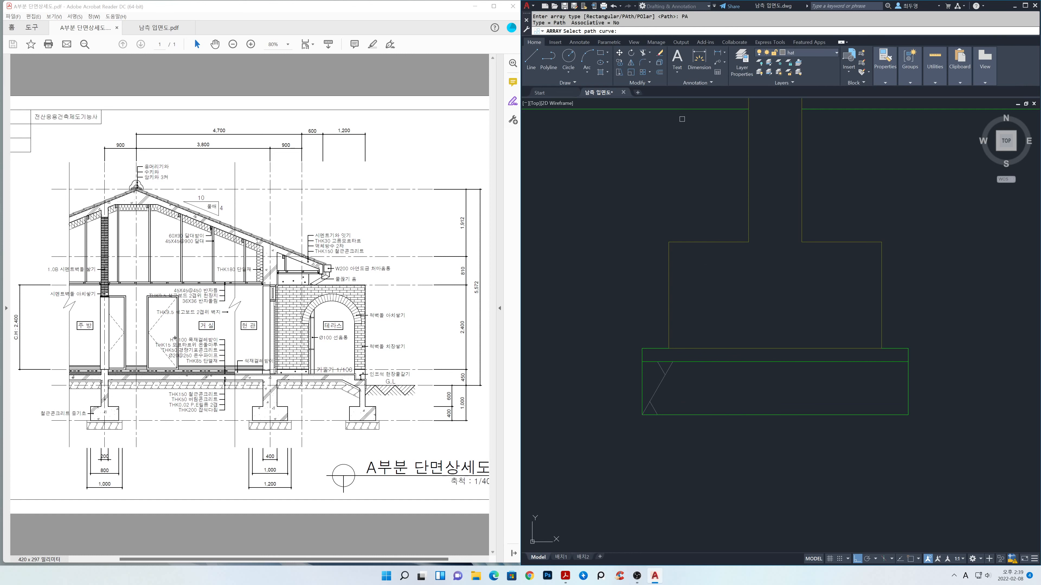
click(701, 414)
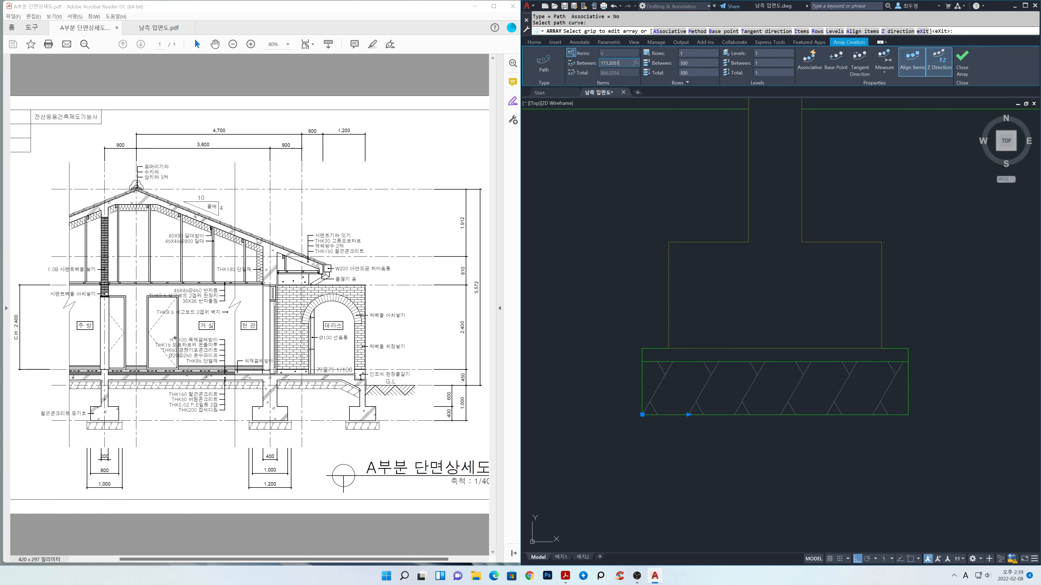
text(200)
key(Return)
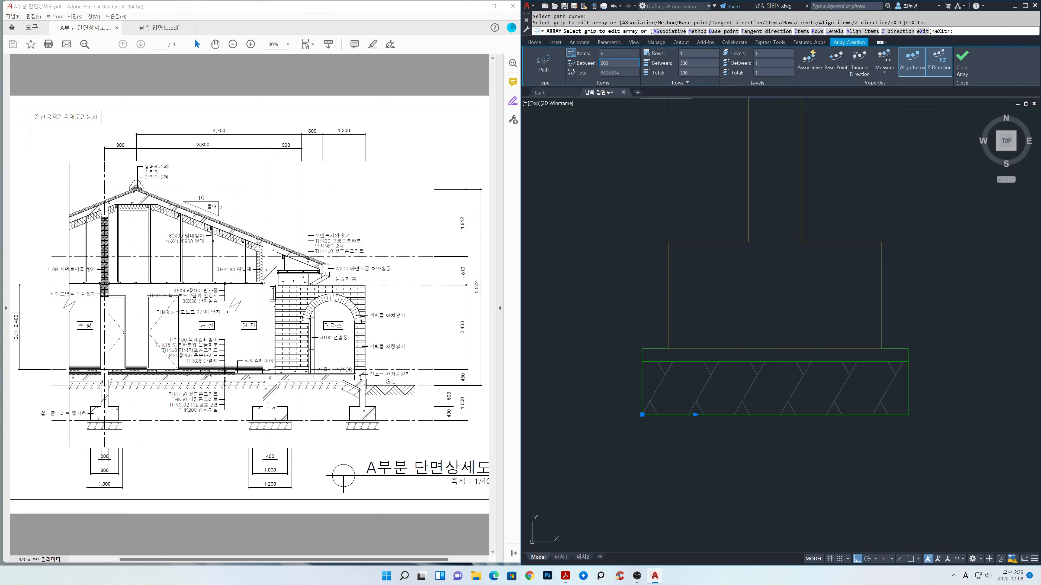
click(962, 61)
- Erase the arrayed hatch lines that lie beyond the base's right edge
text(e)
key(Return)
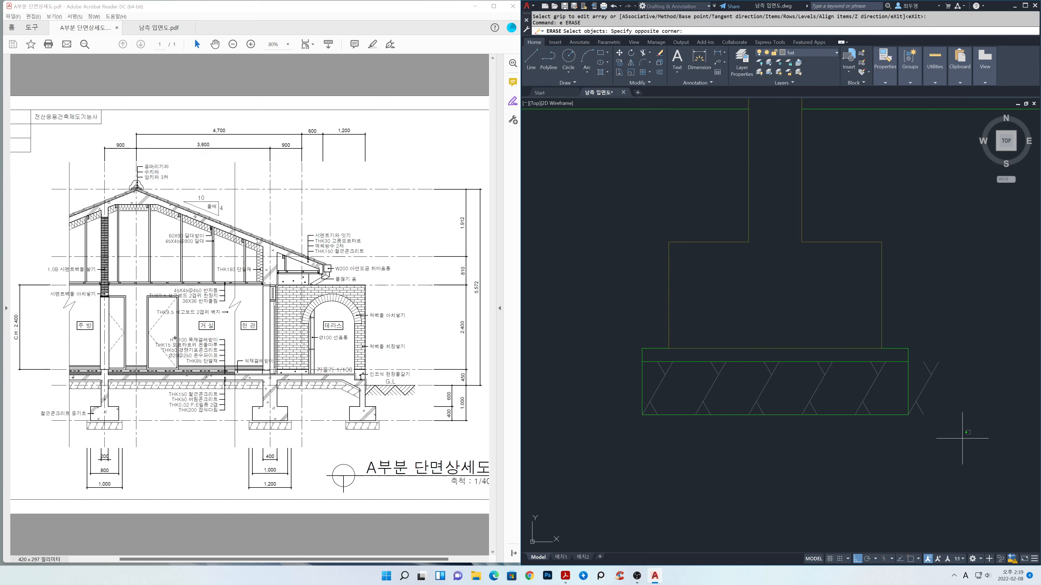
click(963, 440)
click(917, 349)
key(Return)
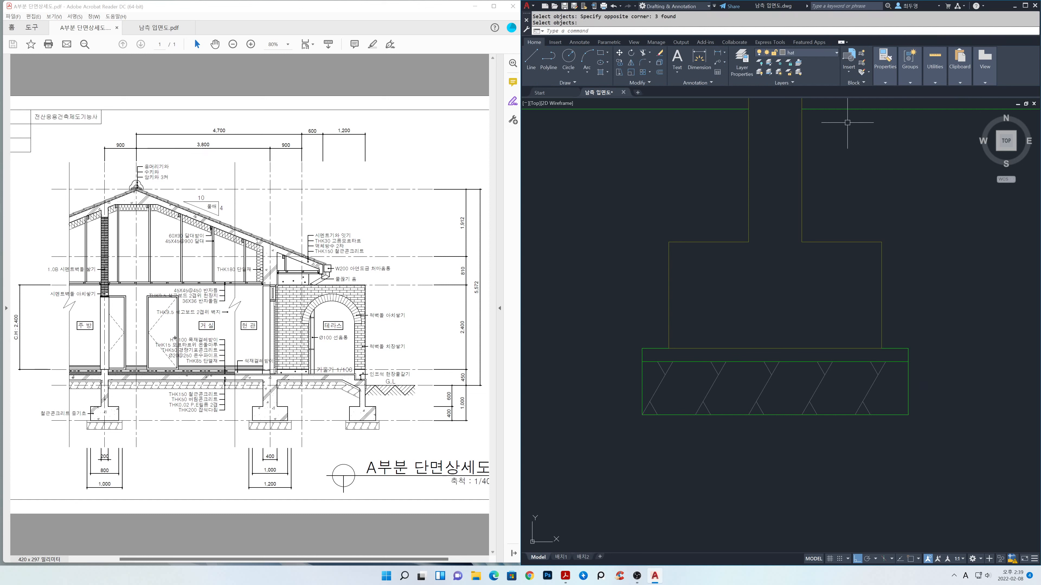
- Lock the fin layer and copy the left footing's rubble-base hatch lines into the base of the middle footing, aligned on its lower-left corner
click(814, 51)
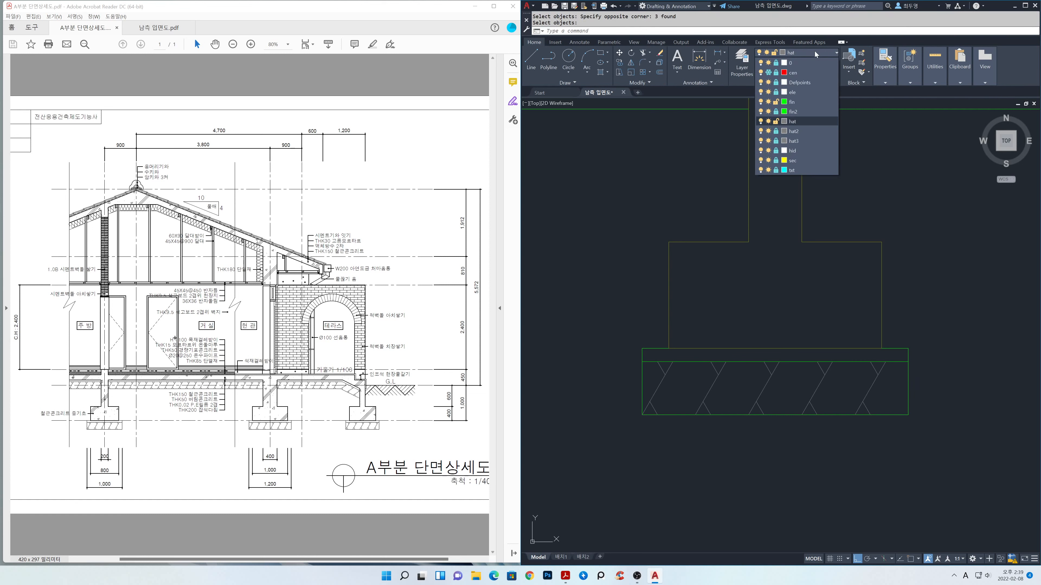
click(776, 103)
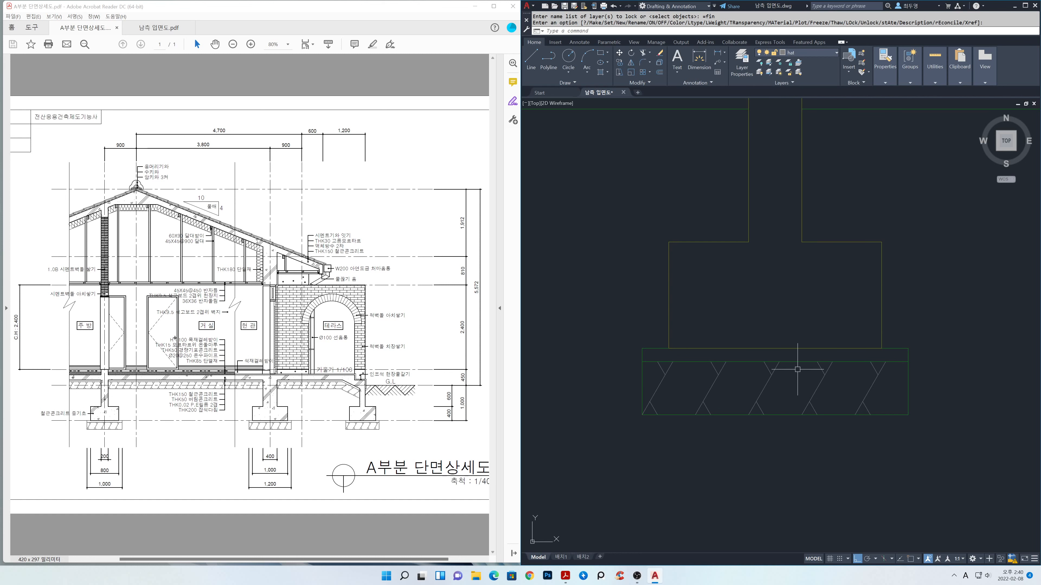
scroll(789, 360, down, 5)
middle_drag(860, 383, 768, 366)
text(c)
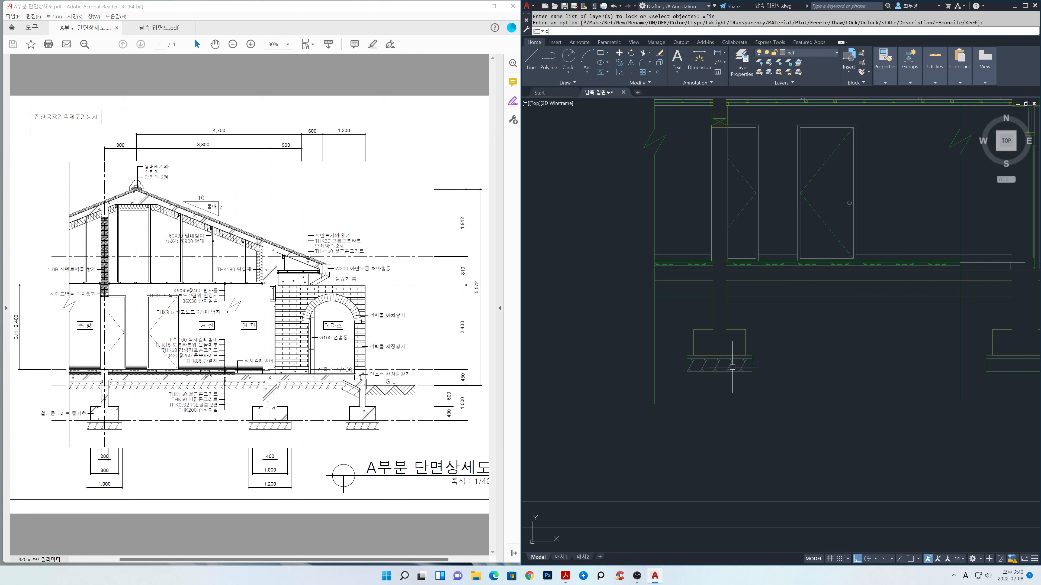
text(o)
key(space)
click(669, 346)
click(803, 395)
key(space)
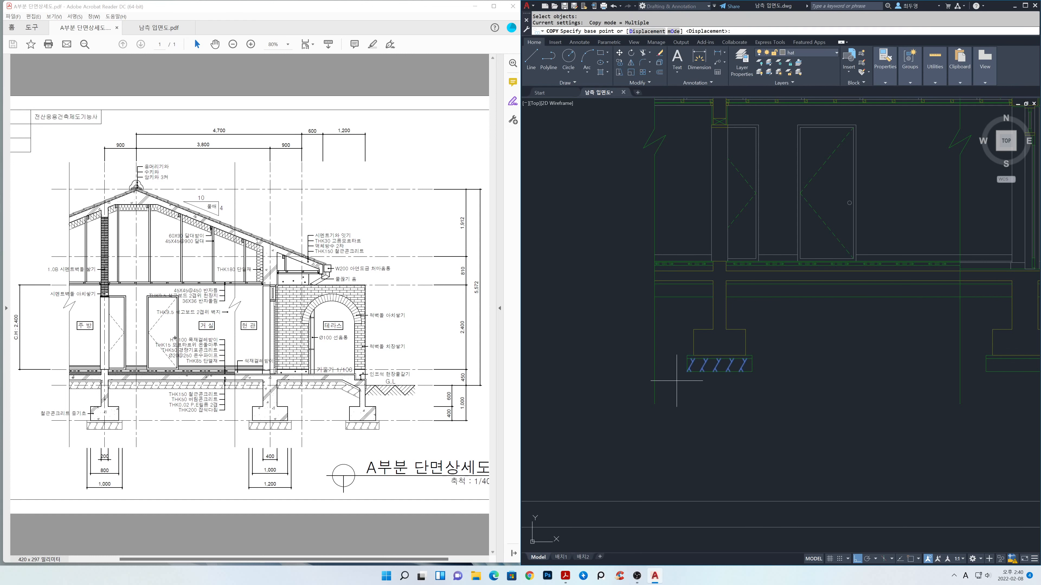
key(F3)
click(687, 371)
scroll(877, 376, down, 2)
mouse_move(909, 372)
middle_down()
mouse_move(674, 362)
mouse_move(708, 361)
middle_up()
scroll(723, 362, up, 2)
click(934, 362)
- Place another copy of the hatch lines in the right footing's rubble base, at its lower-left corner
middle_drag(934, 362, 764, 353)
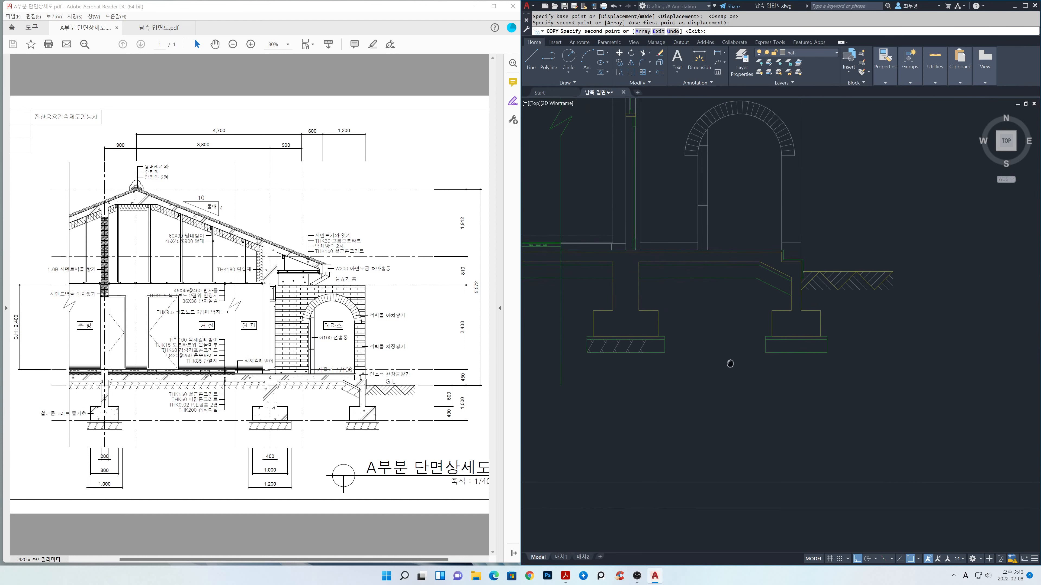
click(764, 353)
key(space)
- Copy the last group of three hatch lines in the middle footing's base 200 to the right
middle_drag(700, 370, 779, 370)
scroll(693, 351, up, 4)
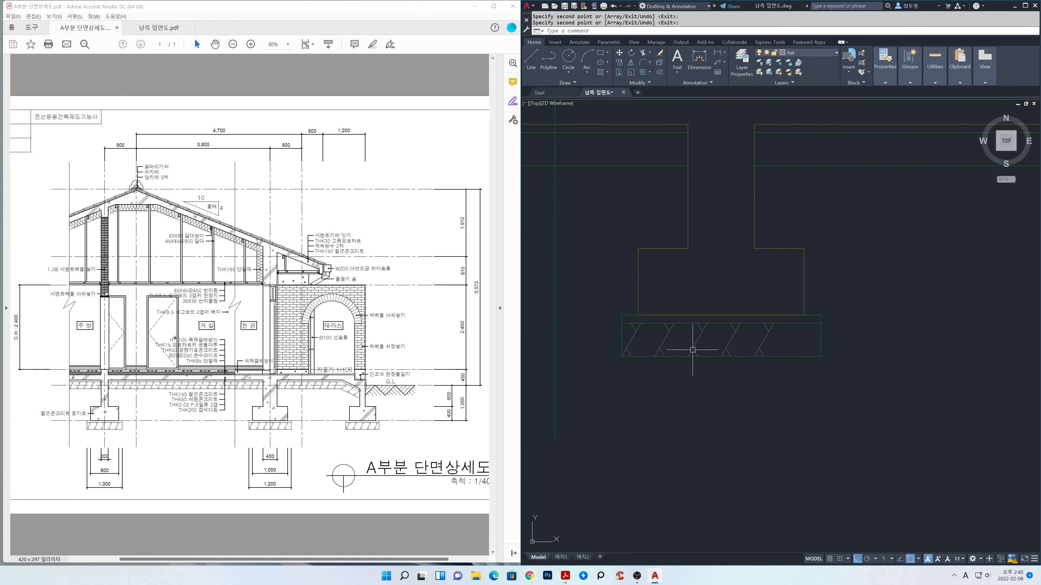
text(c)
key(Return)
click(791, 383)
click(750, 317)
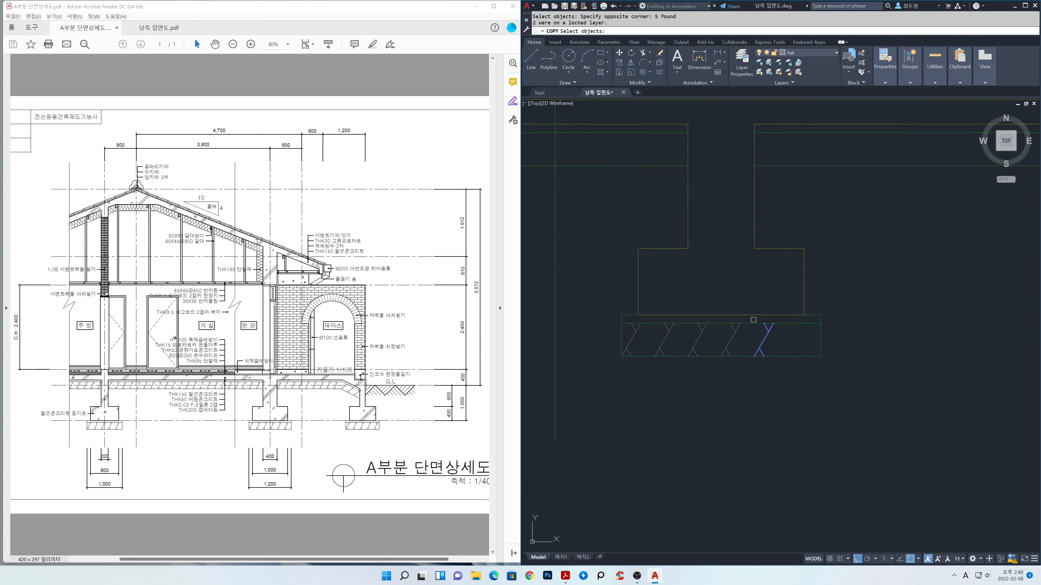
key(Return)
click(742, 411)
text(200)
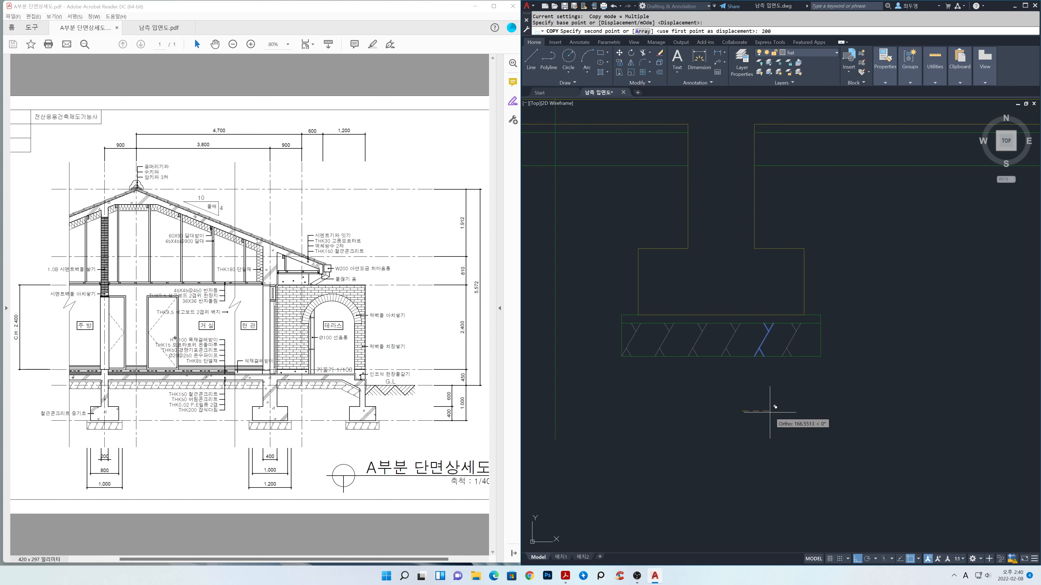
key(Return)
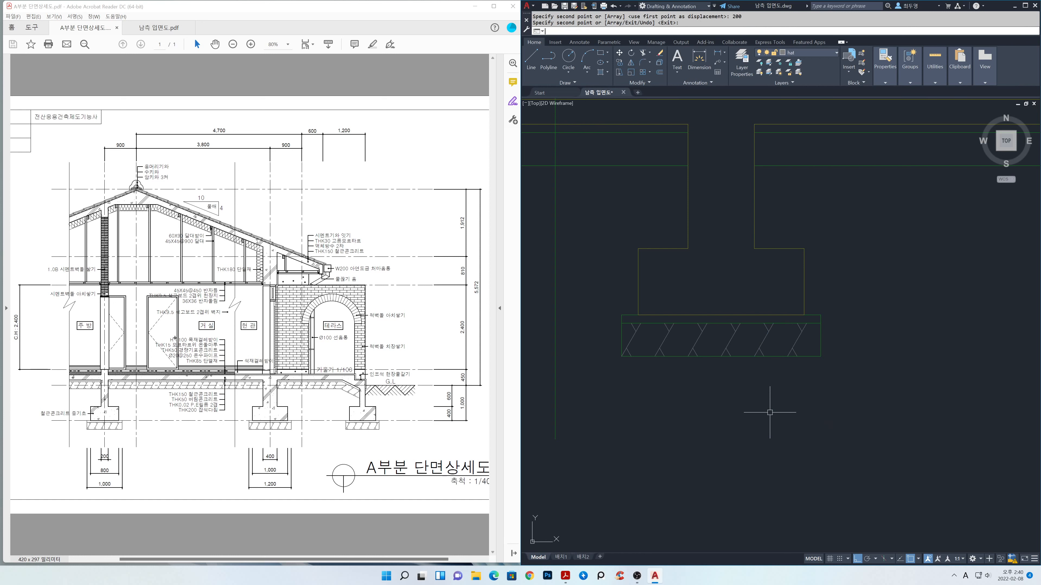
key(Return)
- Copy the first three hatch lines from the left footing's base to the left end of the under-slab rubble layer's left segment
scroll(765, 392, down, 6)
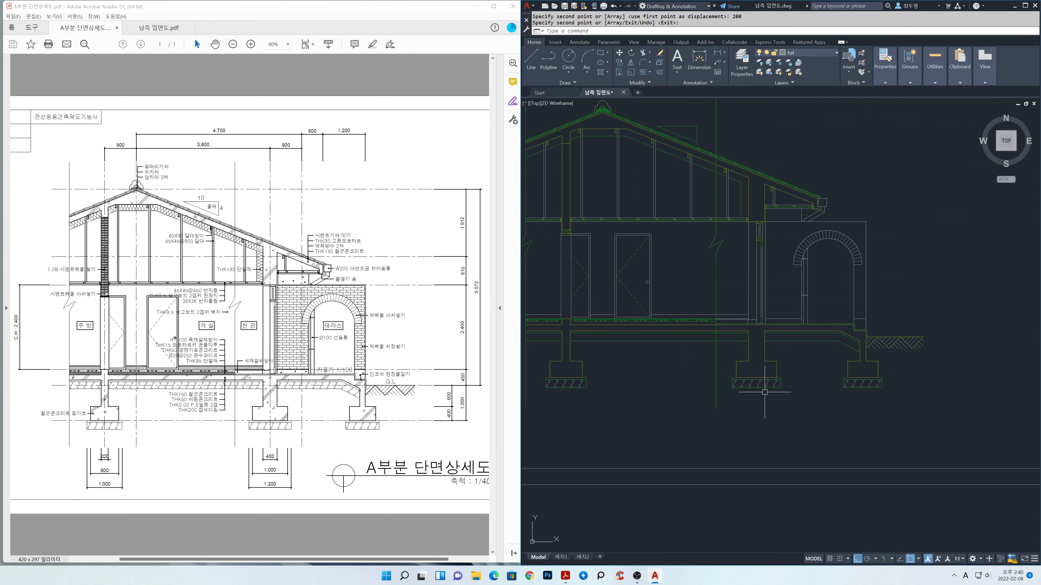
middle_drag(592, 379, 706, 380)
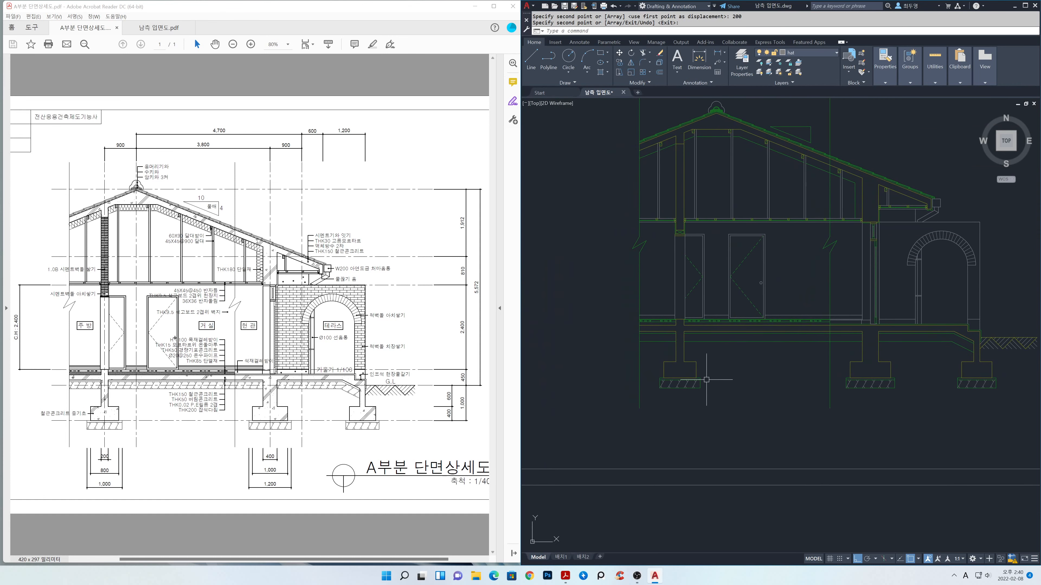
text(co)
key(Return)
scroll(657, 384, up, 5)
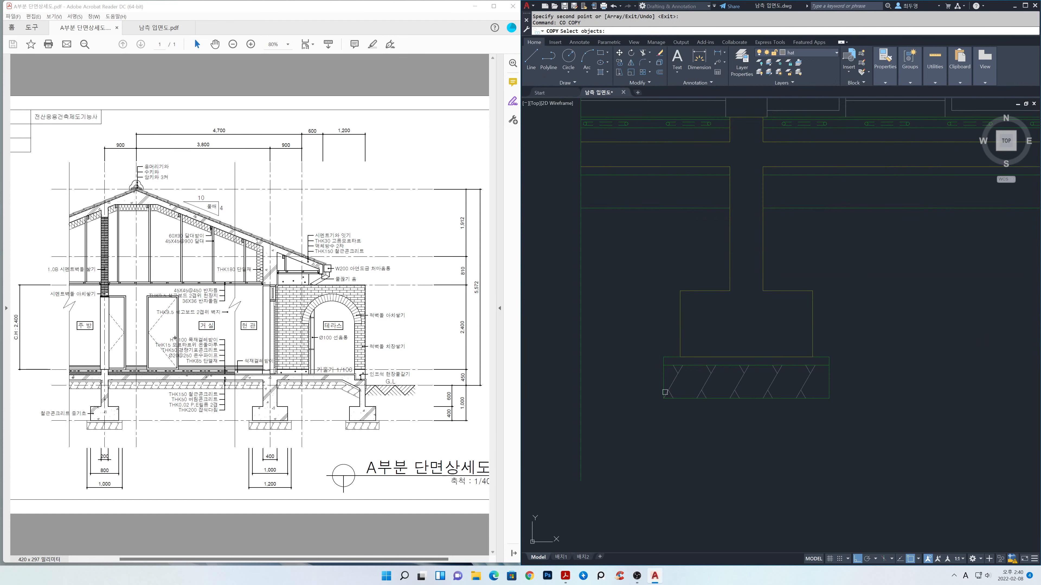
click(694, 404)
click(629, 331)
key(Return)
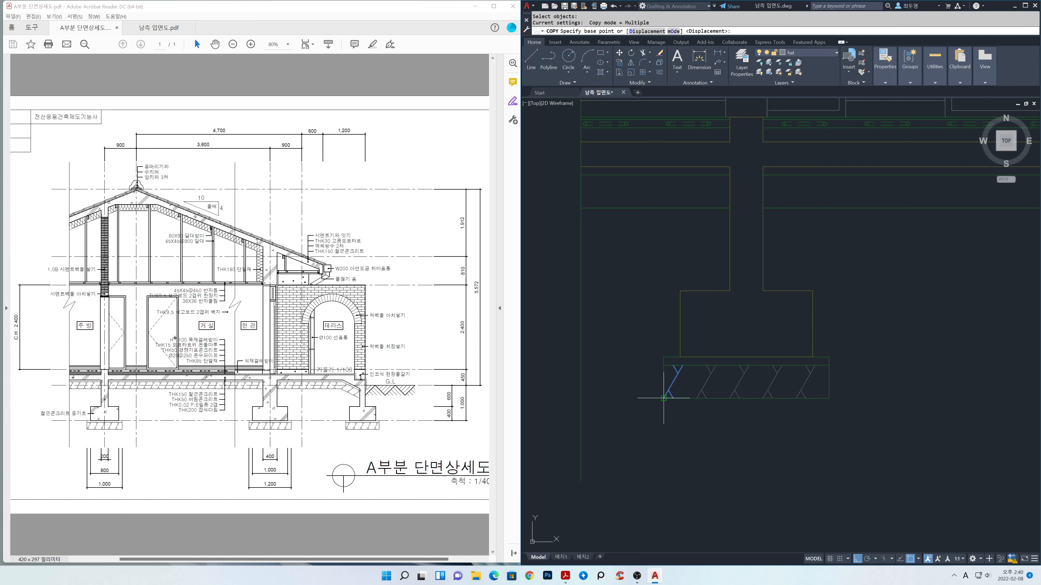
click(664, 381)
click(589, 202)
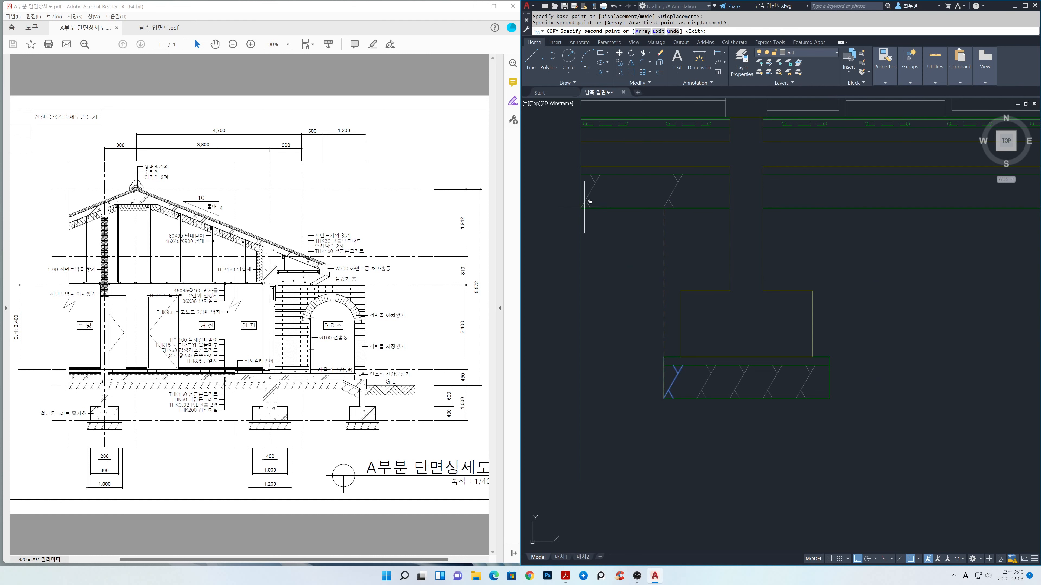
- Place further copies of the three hatch lines at the left ends of the rubble layer's middle and right segments
click(764, 208)
middle_drag(900, 253, 559, 221)
scroll(649, 234, down, 3)
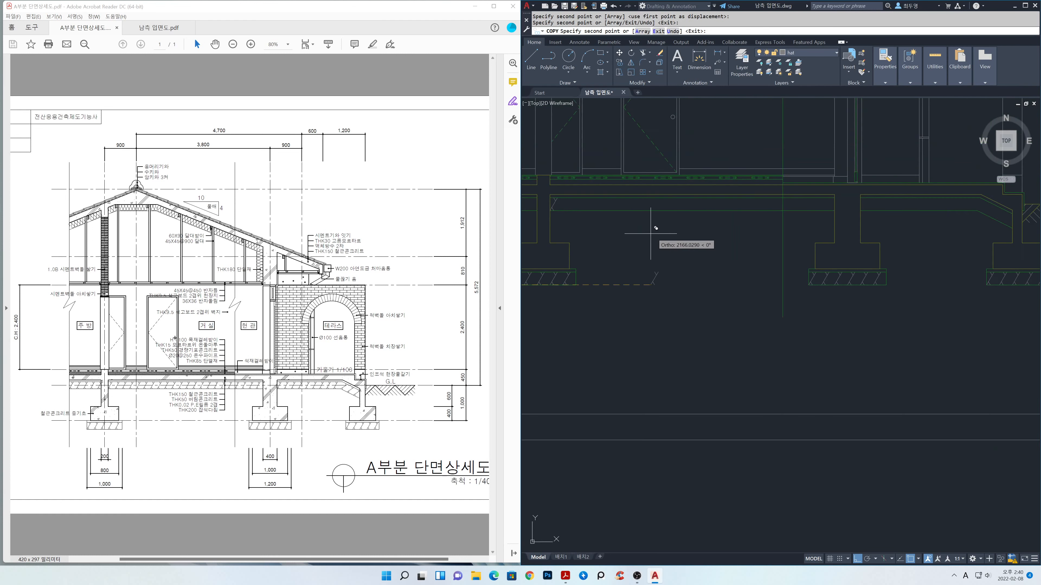
click(860, 210)
mouse_move(860, 210)
middle_down()
mouse_move(676, 224)
mouse_move(927, 288)
mouse_move(990, 290)
middle_up()
key(space)
- Unlock the fin layer
scroll(652, 248, up, 2)
scroll(688, 252, up, 2)
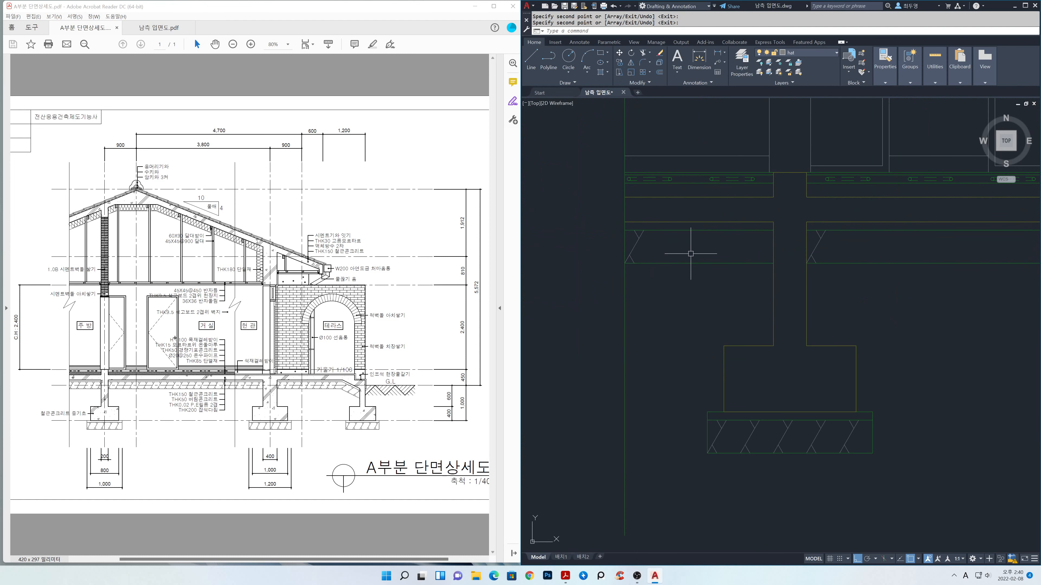
click(814, 54)
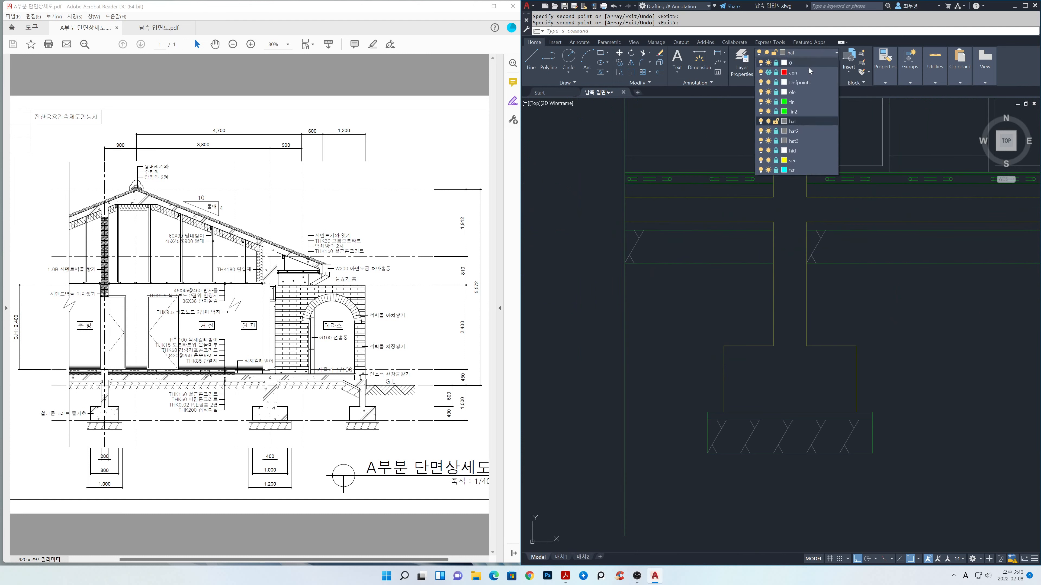
click(775, 103)
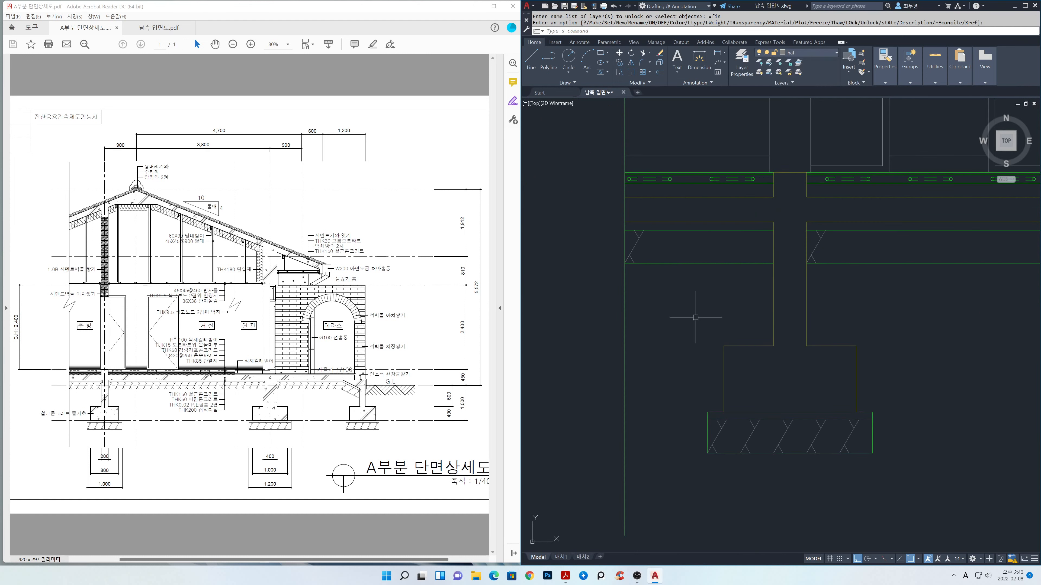
- Array the three hatch lines along the bottom edge of the rubble layer's left segment as a path array with 200 spacing
key(Return)
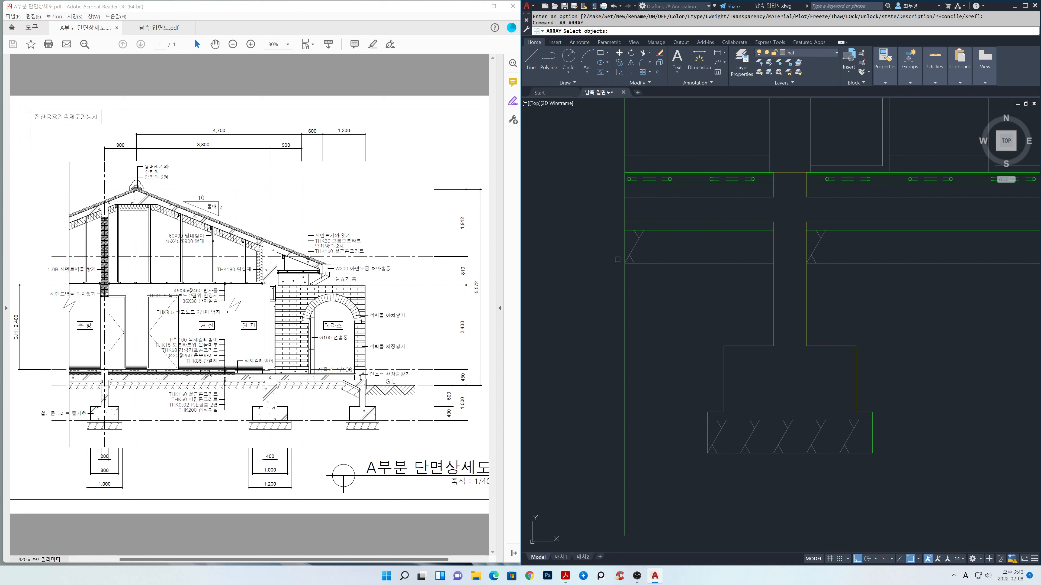
click(603, 206)
click(674, 285)
key(Return)
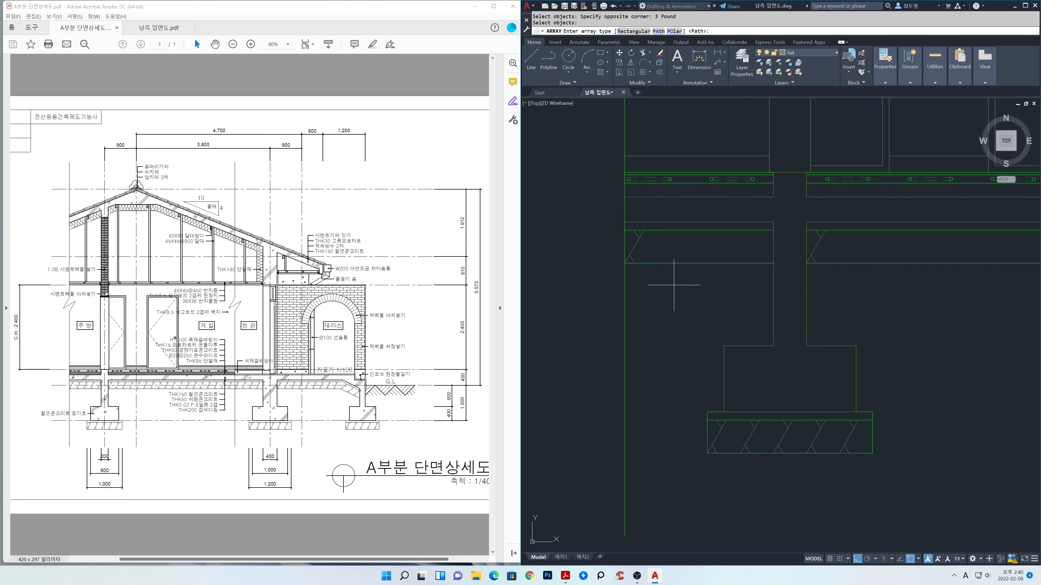
key(Return)
click(664, 262)
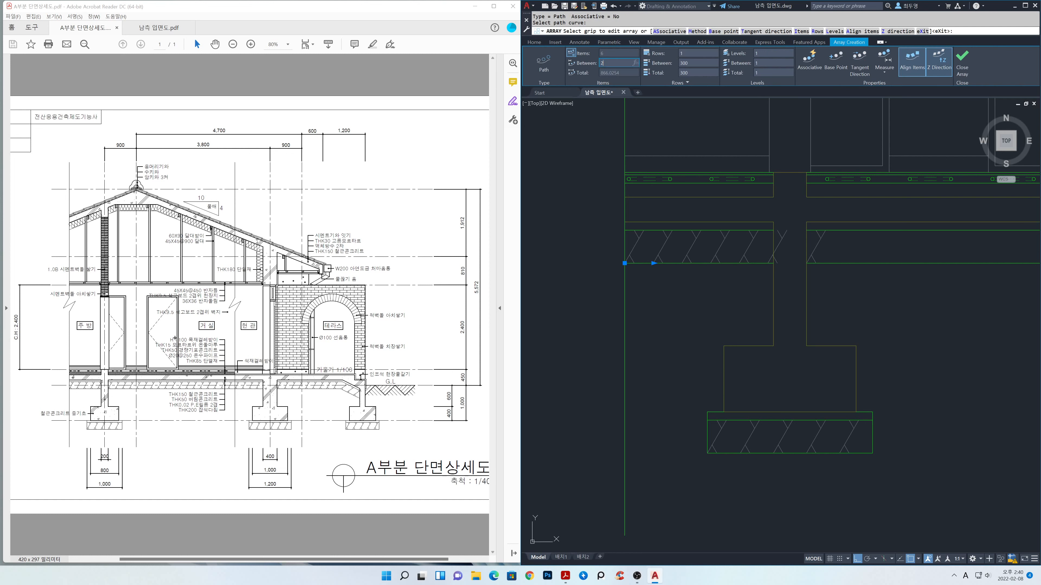
text(200)
key(Return)
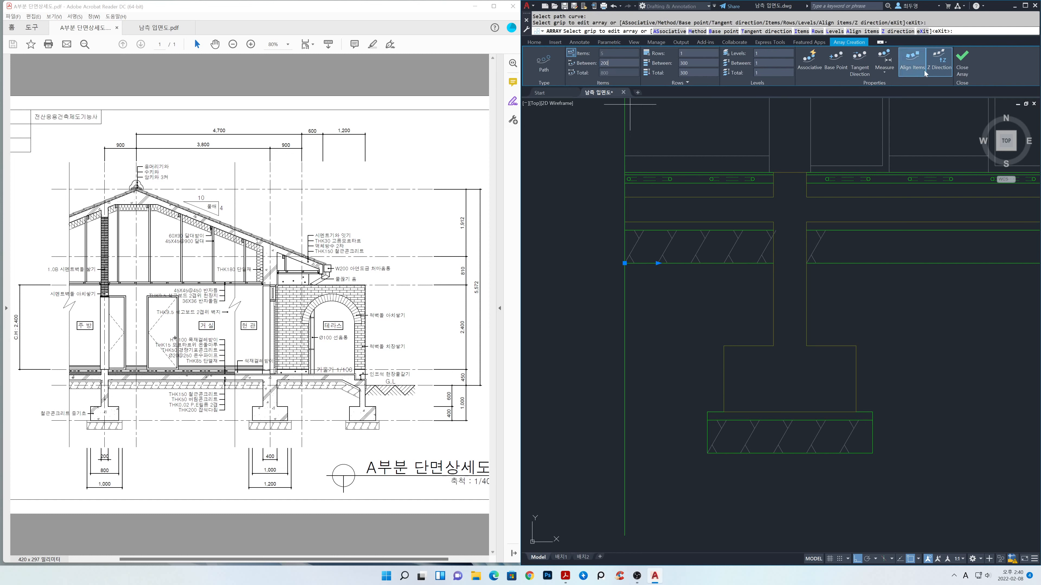
click(962, 69)
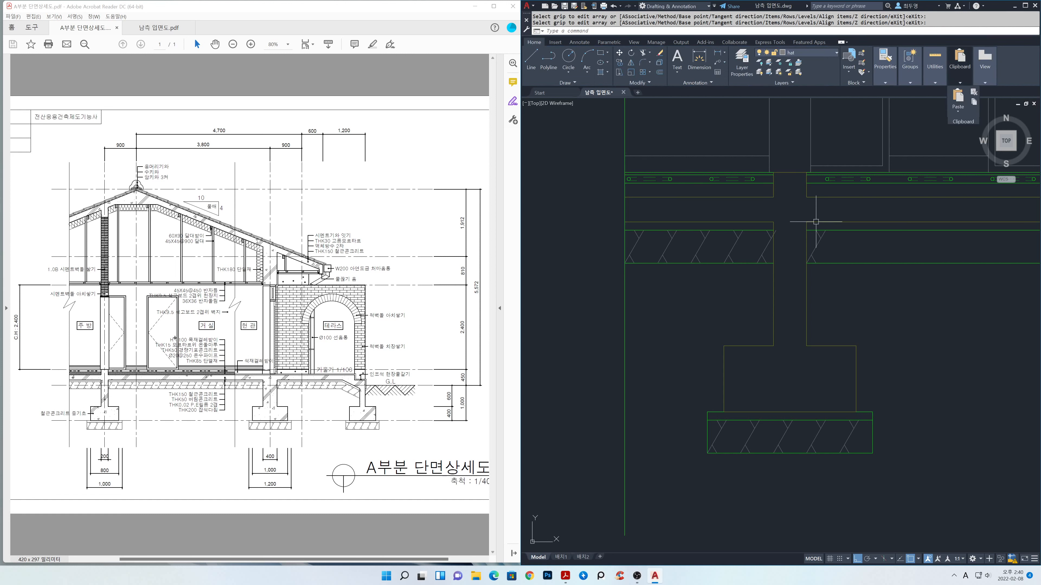
- Trim the arrayed hatch line that overhangs the right end of the left rubble segment
scroll(785, 236, up, 4)
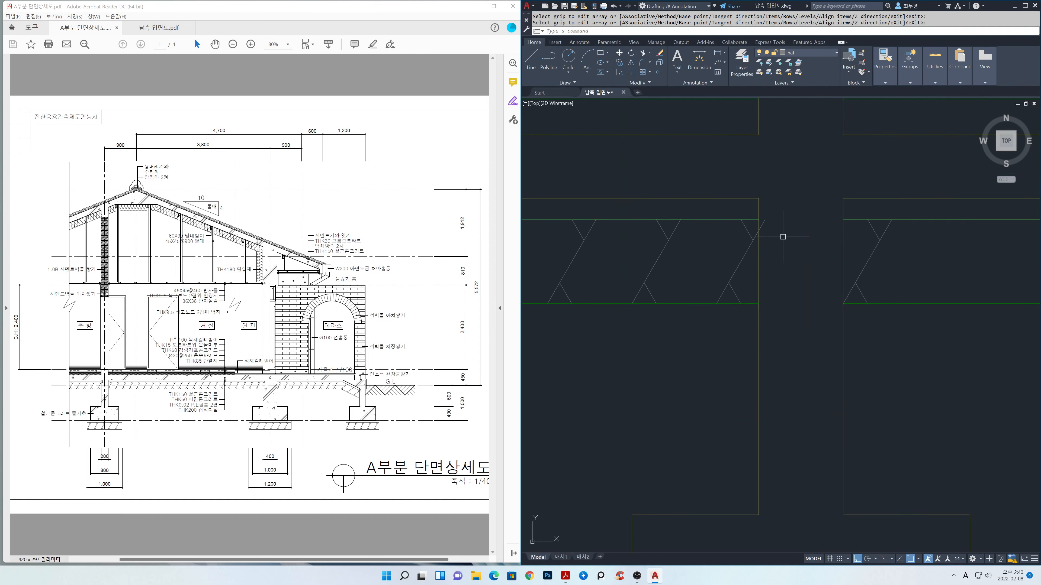
key(Return)
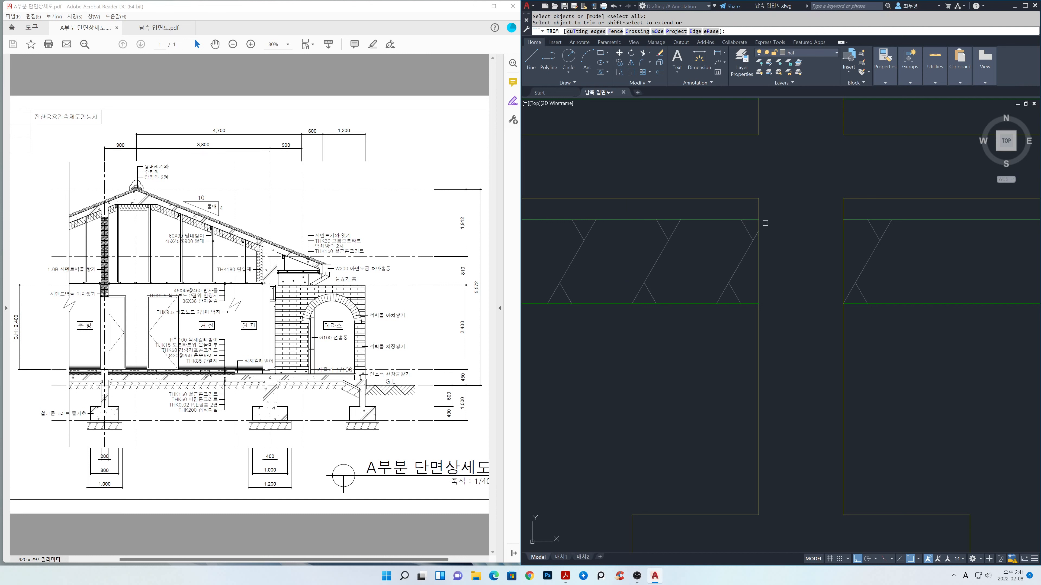
key(Return)
- Array the hatch lines along the bottom edge of the rubble layer's middle segment as a path array with 200 spacing
scroll(764, 258, down, 6)
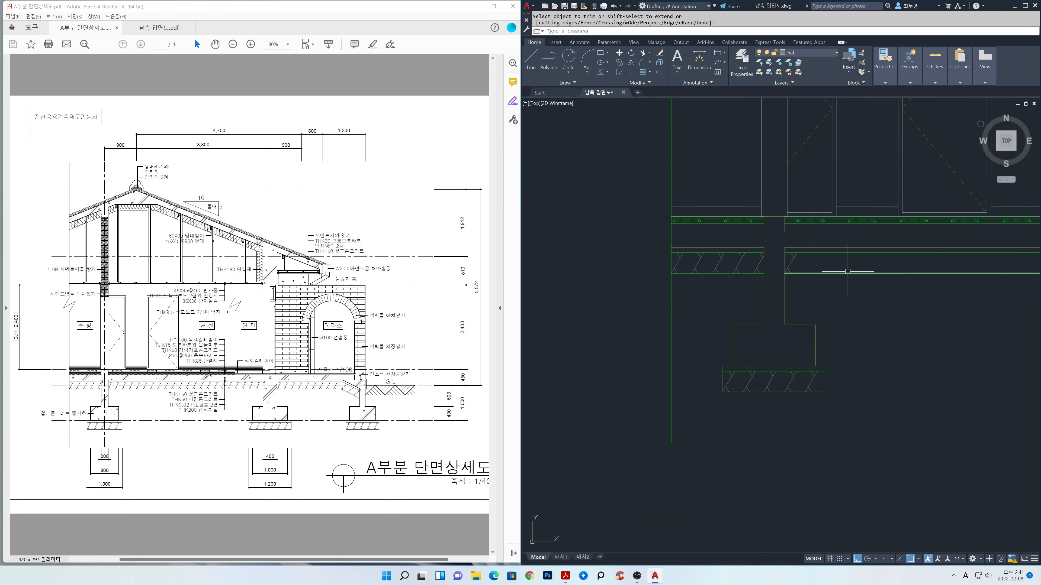
middle_drag(847, 272, 635, 266)
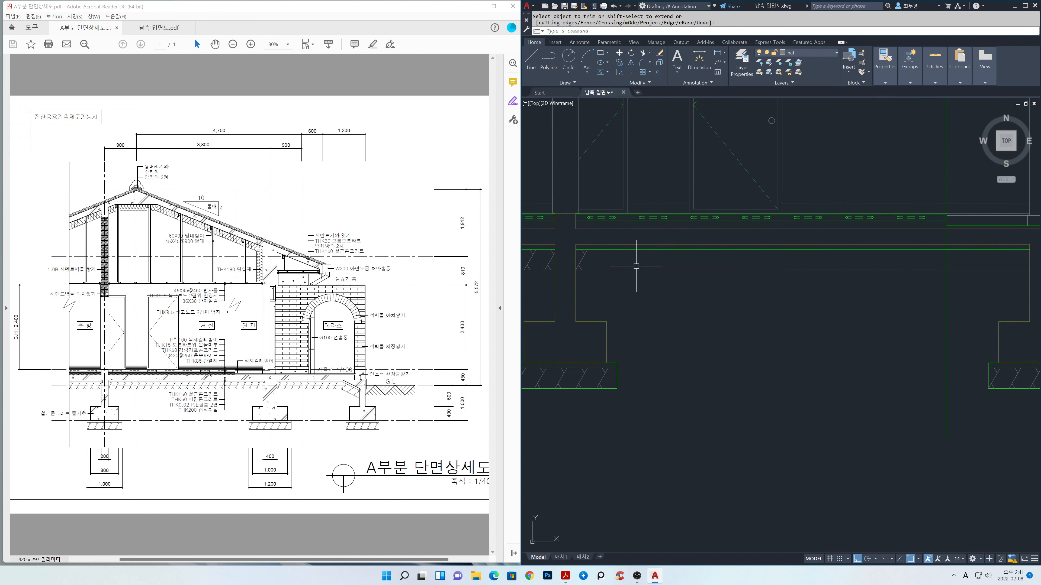
text(ar)
key(Return)
click(570, 239)
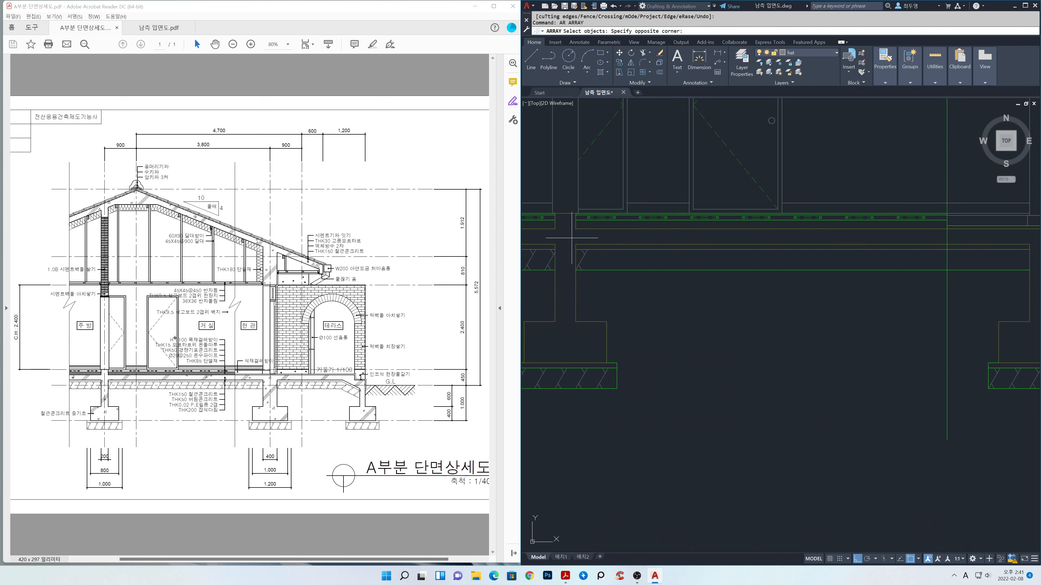
click(634, 310)
key(Return)
key(Return)
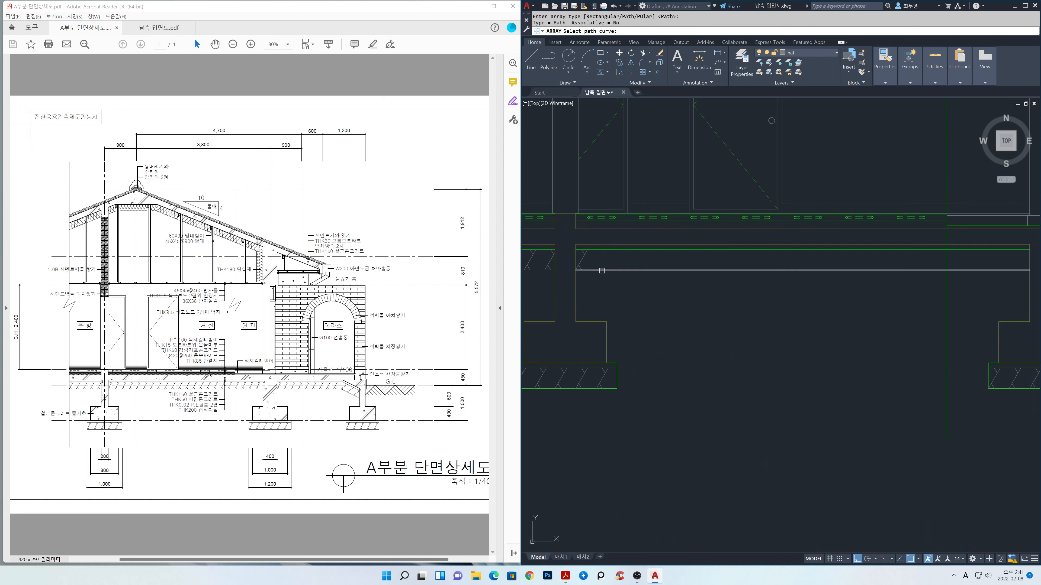
click(608, 271)
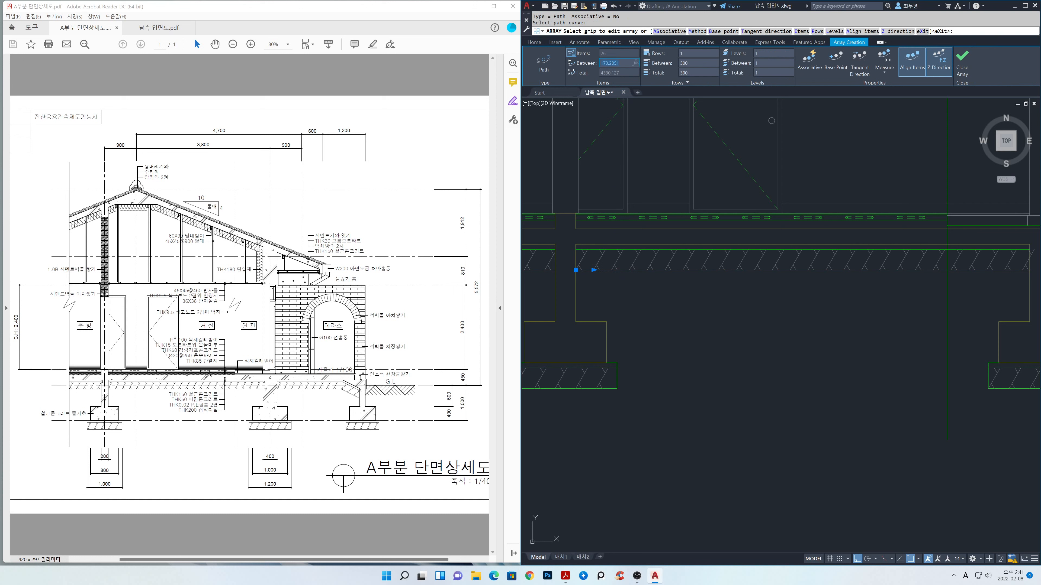
text(200)
key(Return)
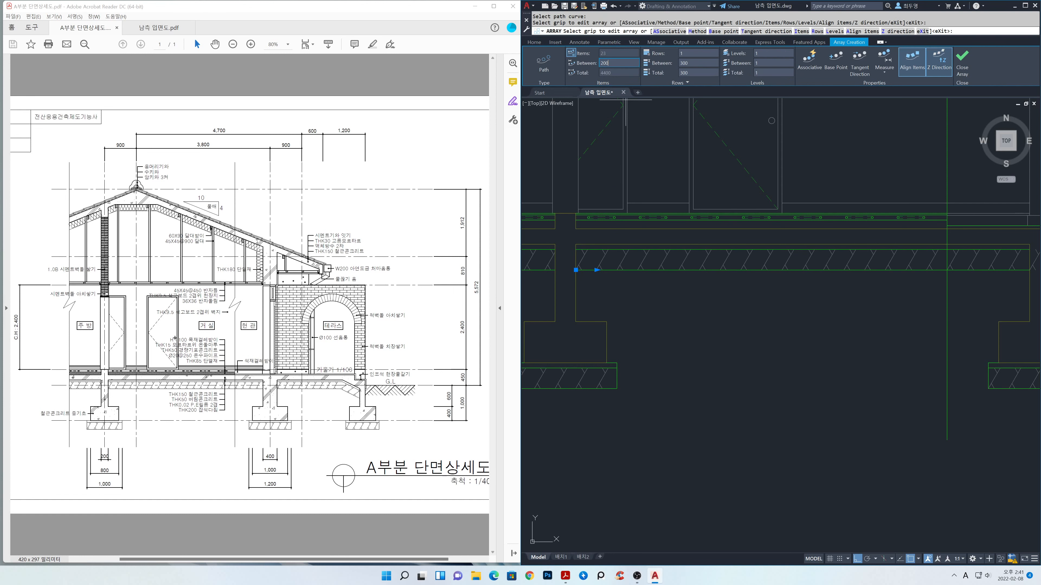
click(956, 71)
- Erase the arrayed hatch lines that lie inside the middle foundation wall, beyond the middle segment's right end
scroll(655, 265, up, 5)
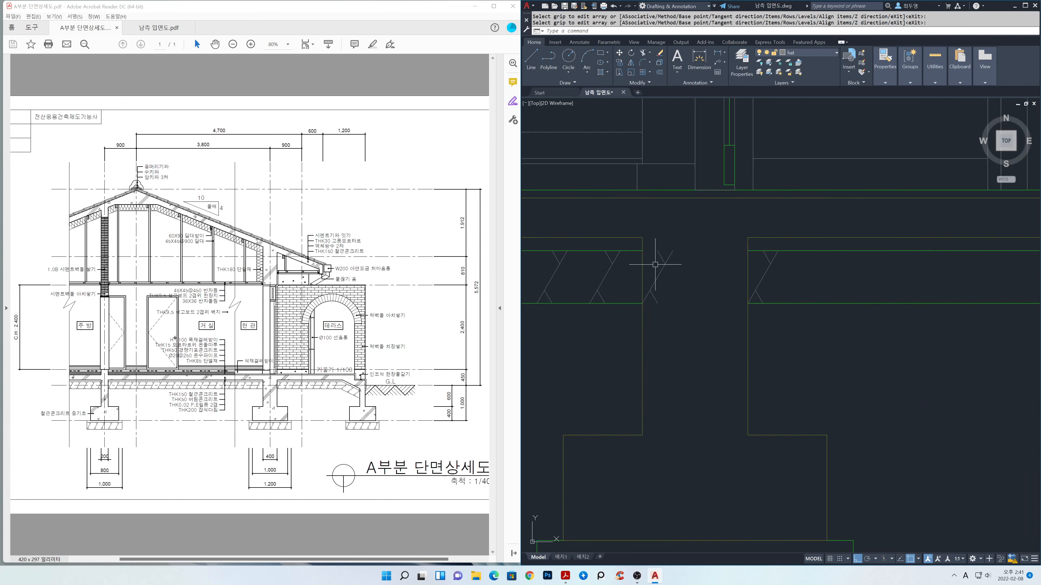
text(e)
key(Return)
click(704, 331)
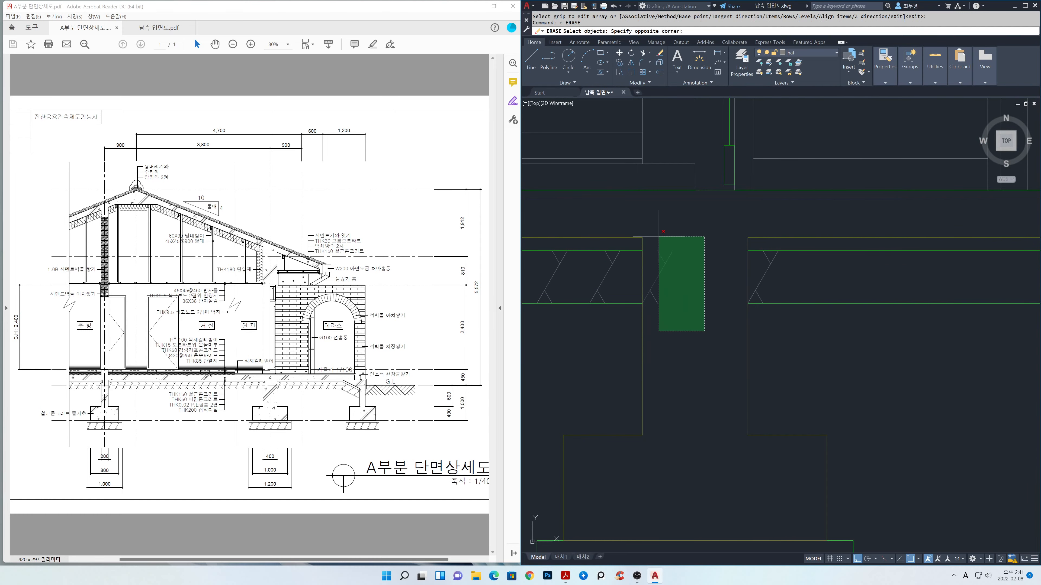
click(659, 236)
key(Return)
scroll(696, 242, down, 3)
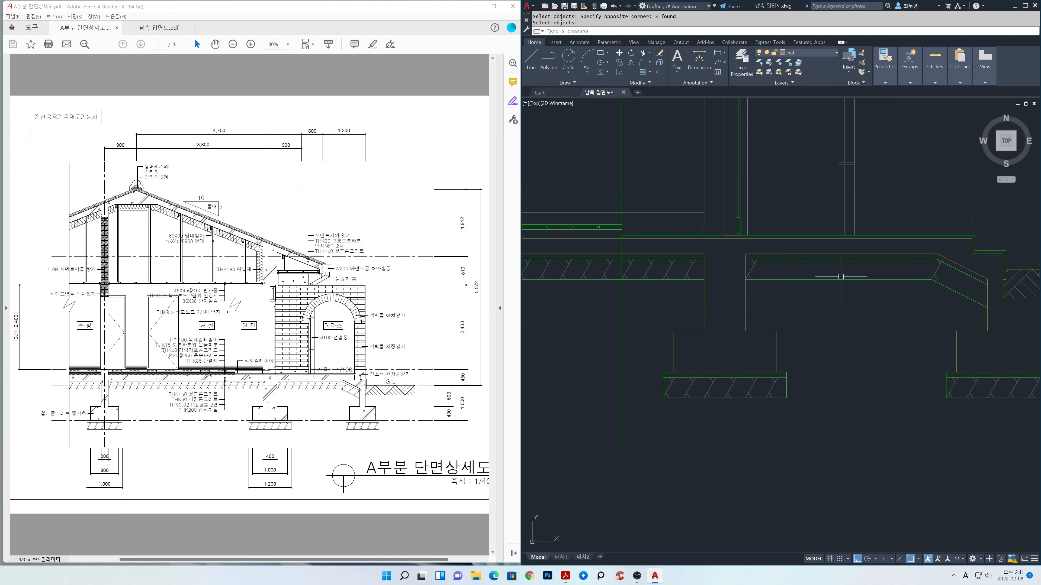
middle_drag(841, 277, 718, 277)
scroll(676, 274, up, 2)
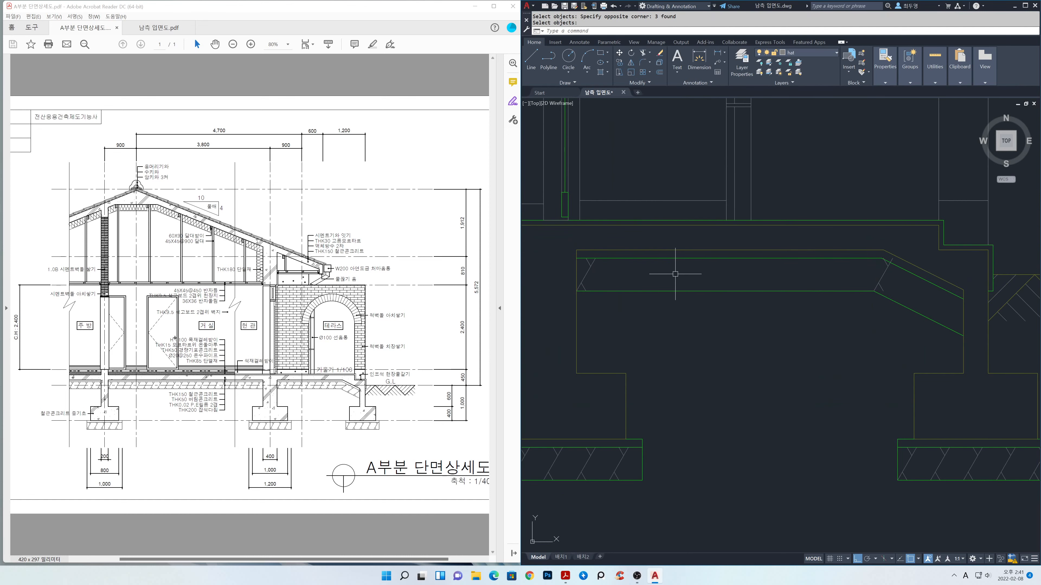
- Array the three hatch lines along the bottom edge of the rubble layer's right horizontal segment as a path array with 200 spacing
text(ar)
key(Return)
click(559, 240)
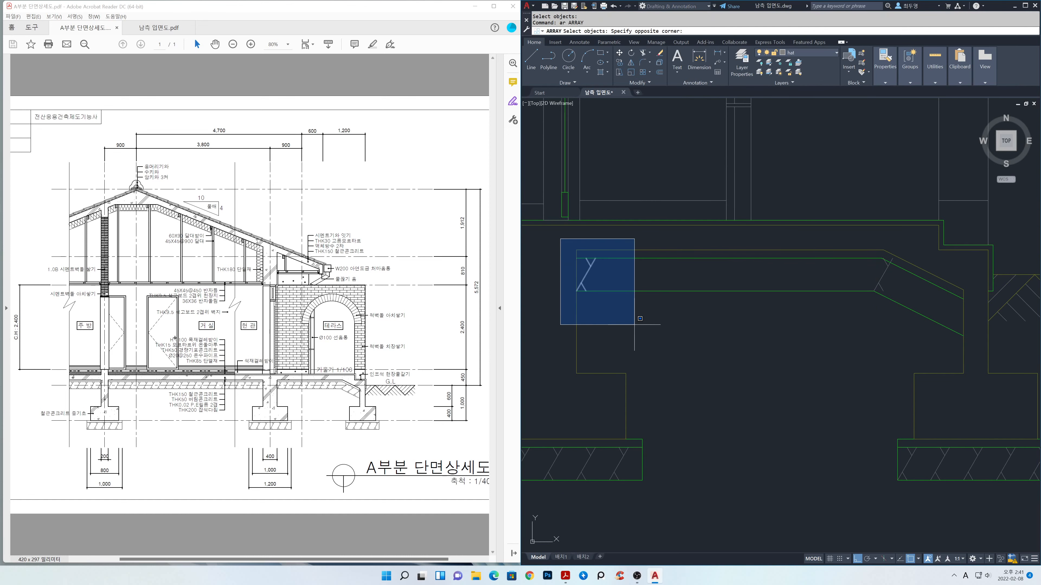
click(634, 325)
key(Return)
key(Return)
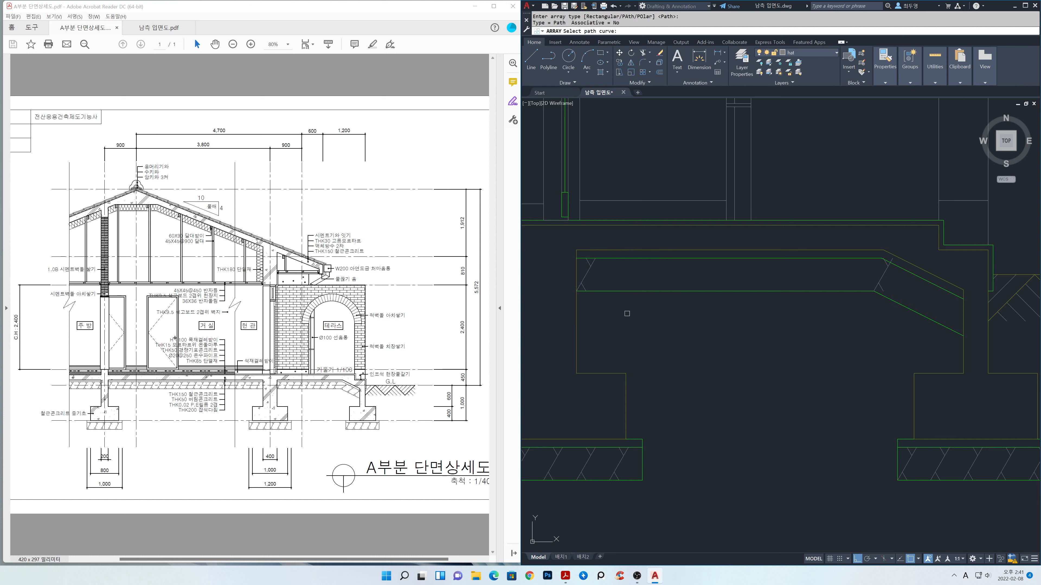
click(618, 292)
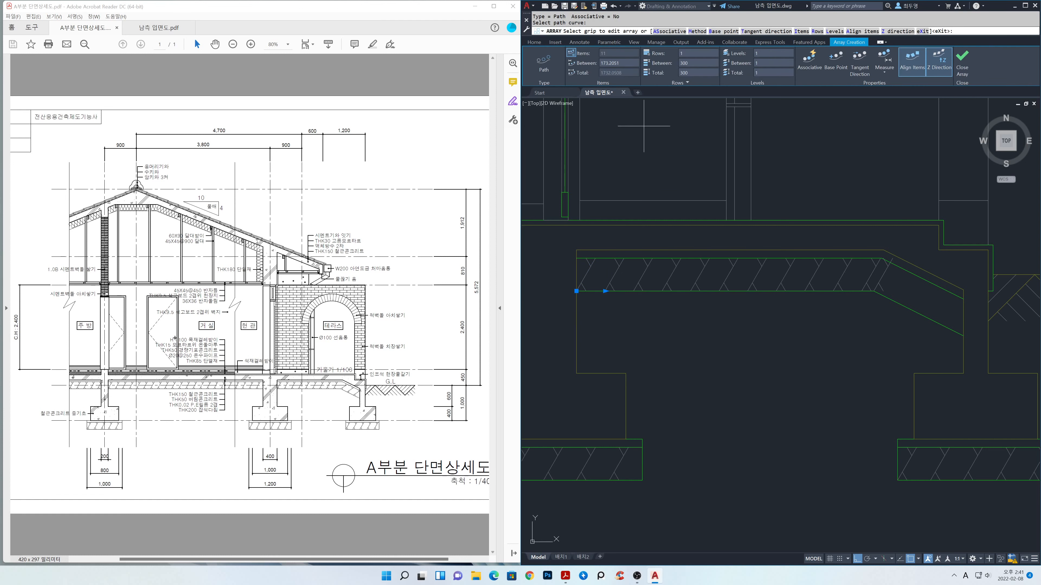
text(200)
key(Return)
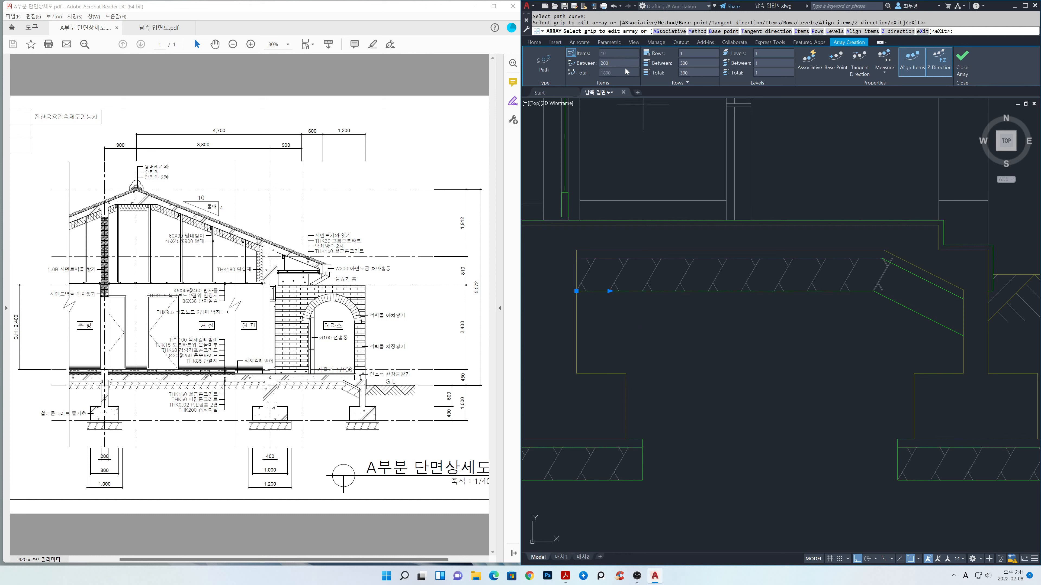
click(962, 69)
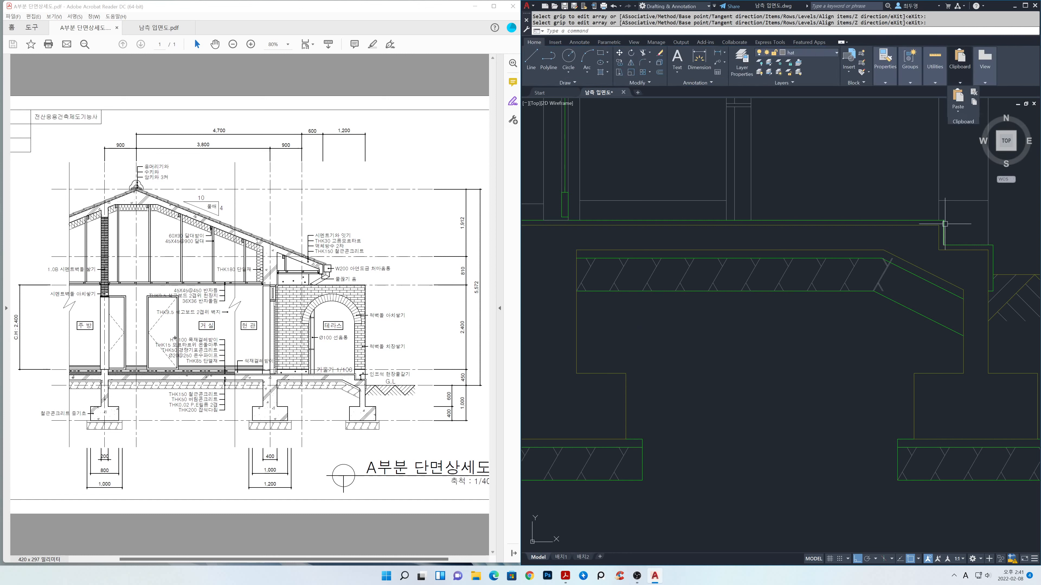
key(Escape)
- Erase the three arrayed hatch lines that overlap the original set at the bend of the rubble layer
scroll(923, 219, up, 5)
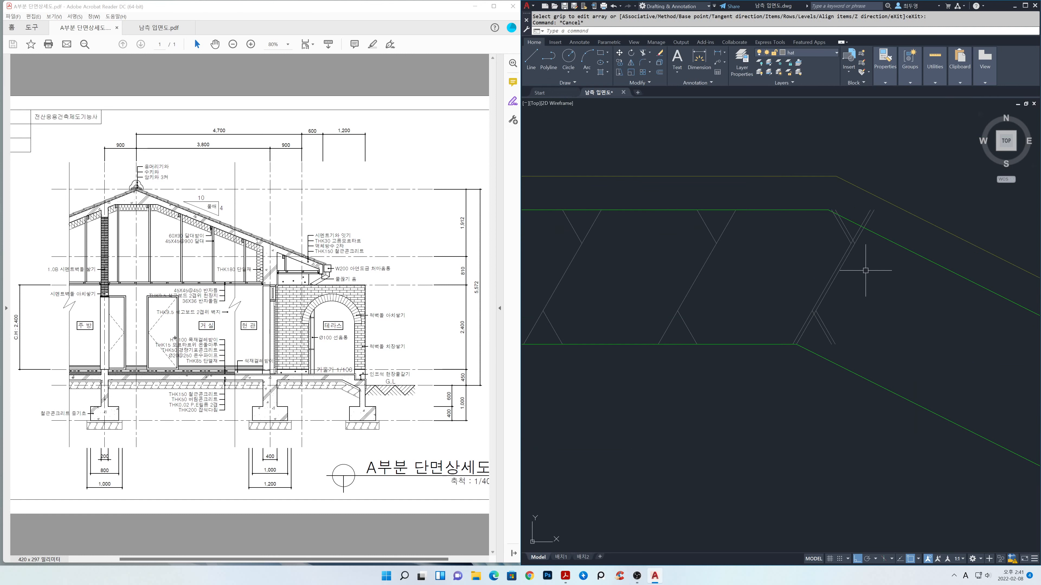
scroll(865, 272, up, 2)
text(e)
key(Return)
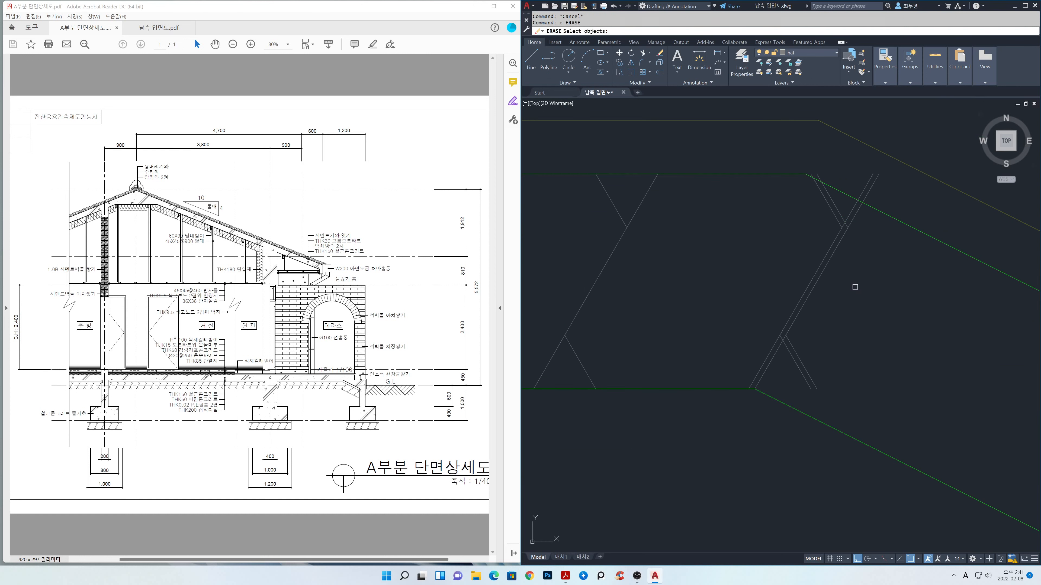
click(763, 357)
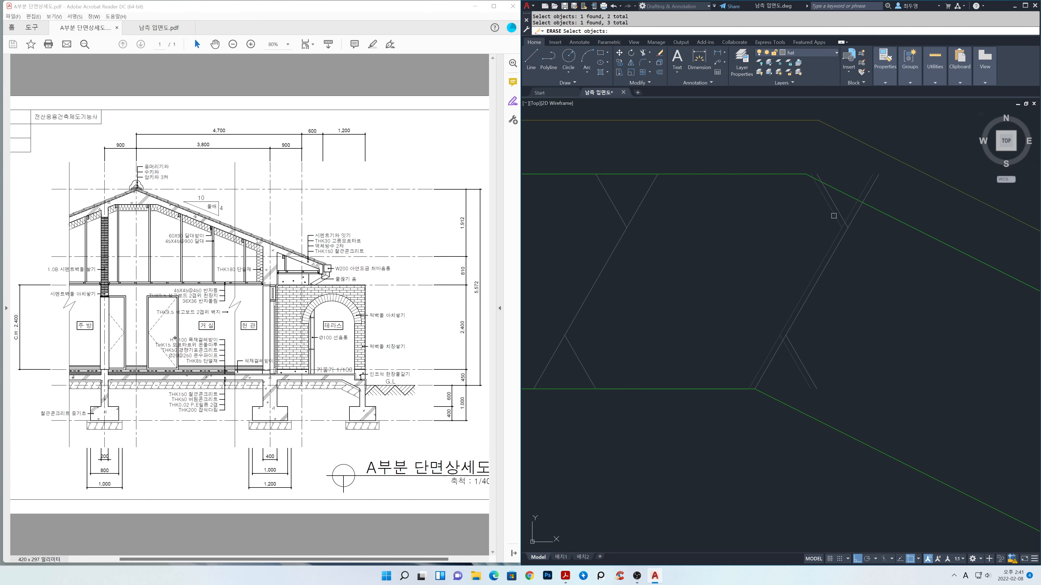
key(Return)
- Rotate the three hatch lines at the bend about their lower corner to align with the sloped bottom edge of the rubble layer
scroll(864, 274, down, 4)
mouse_move(864, 275)
middle_down()
mouse_move(753, 263)
mouse_move(697, 244)
middle_up()
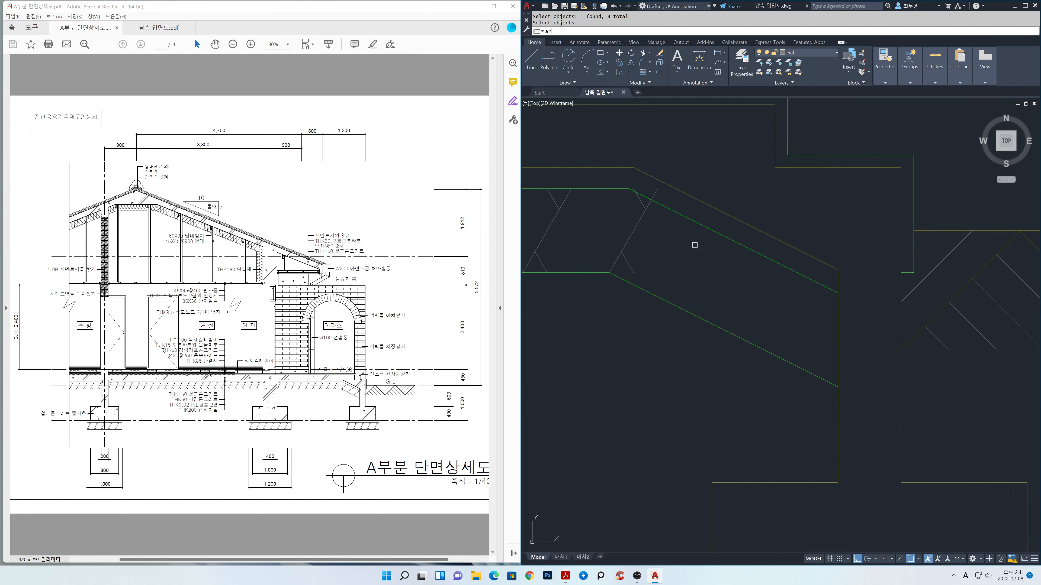
key(BackSpace)
key(BackSpace)
text(ro)
key(Return)
click(600, 154)
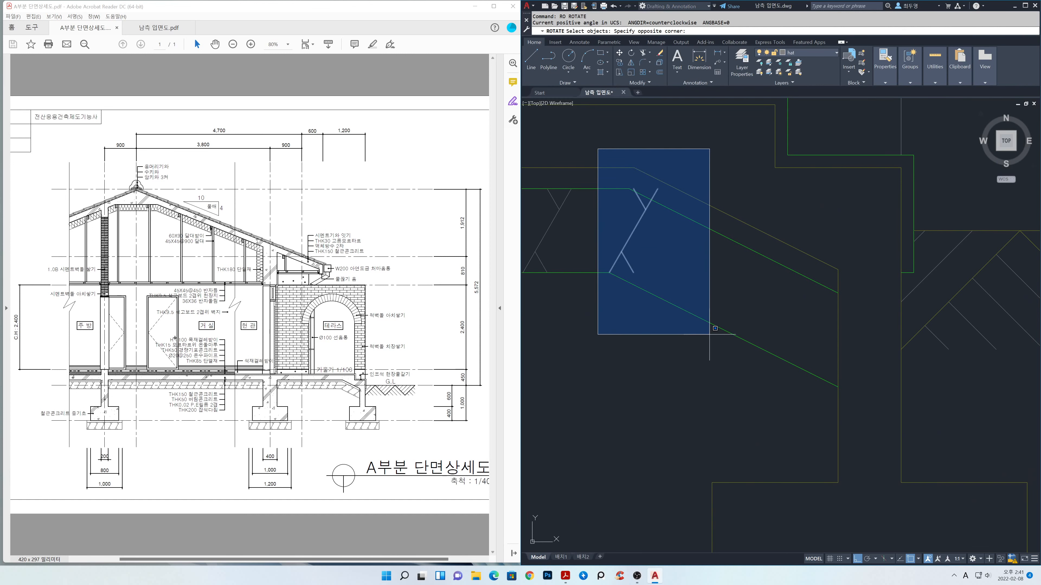
click(729, 367)
key(Return)
click(610, 271)
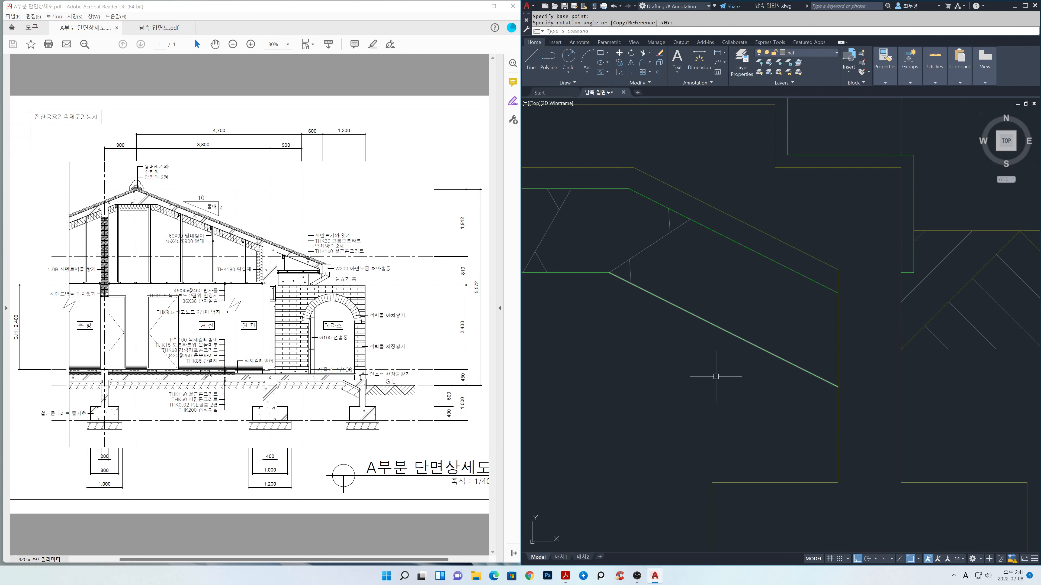
click(634, 356)
- Array the rotated hatch lines along the sloped bottom edge of the rubble layer as a path array with 200 spacing
text(ar)
key(Return)
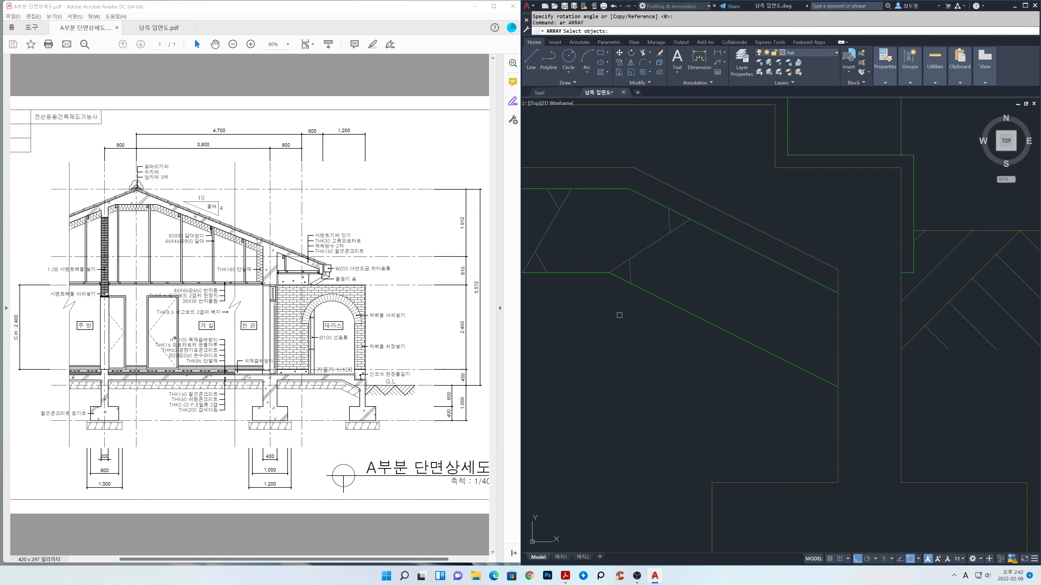
click(590, 151)
click(698, 353)
key(Return)
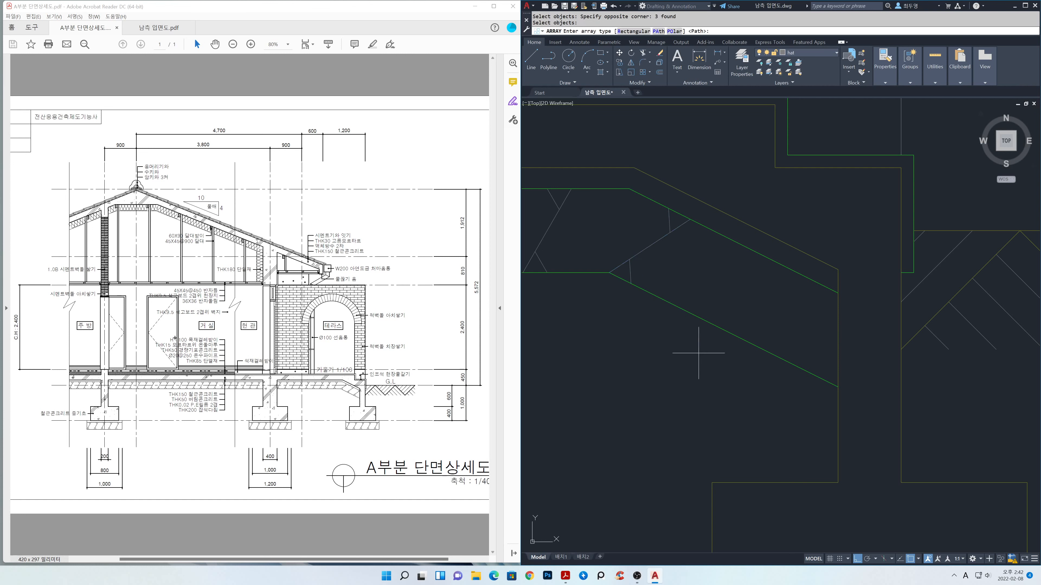
key(Return)
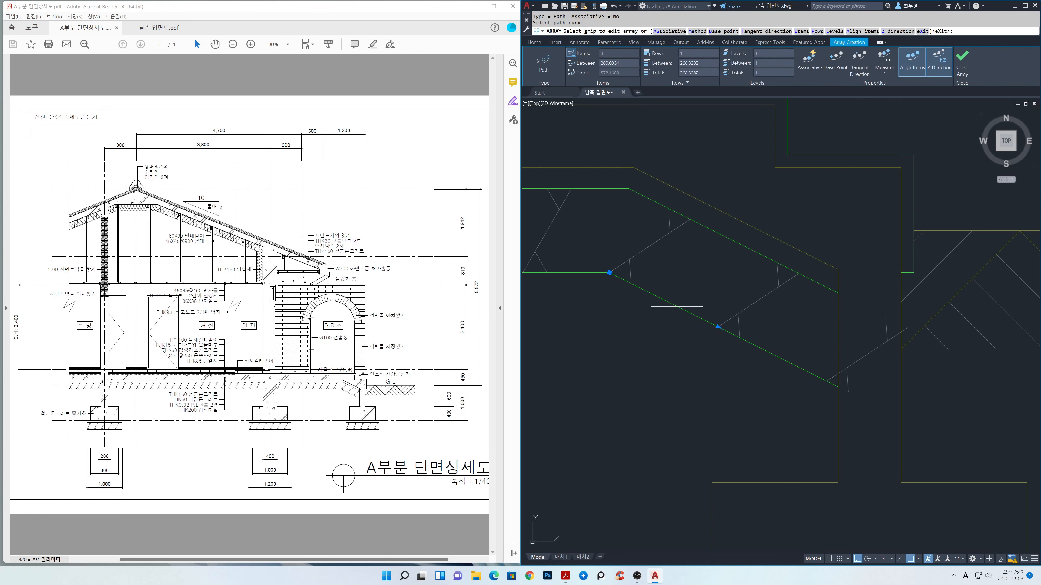
click(674, 304)
text(200)
key(Return)
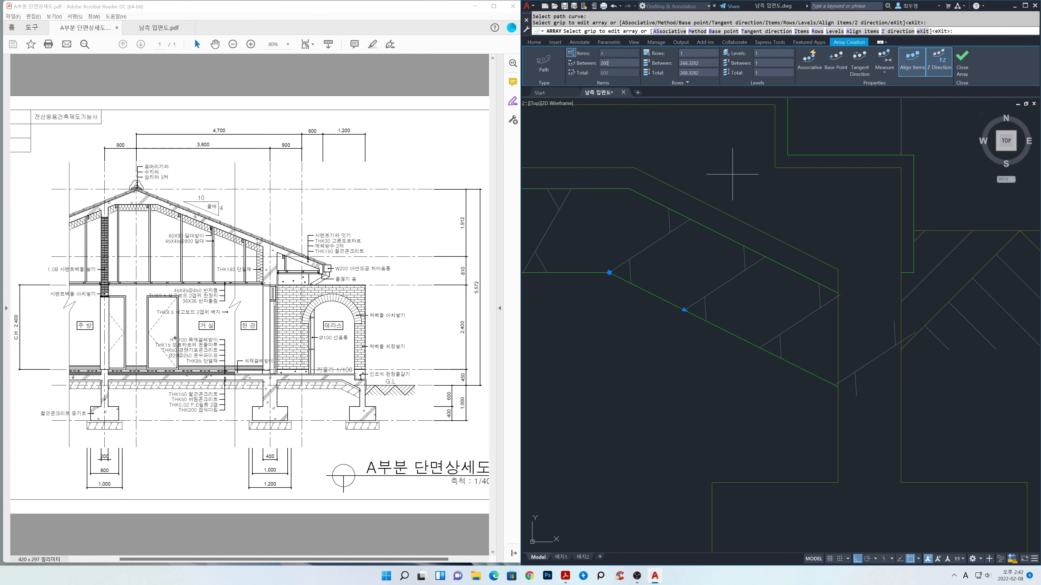
click(964, 65)
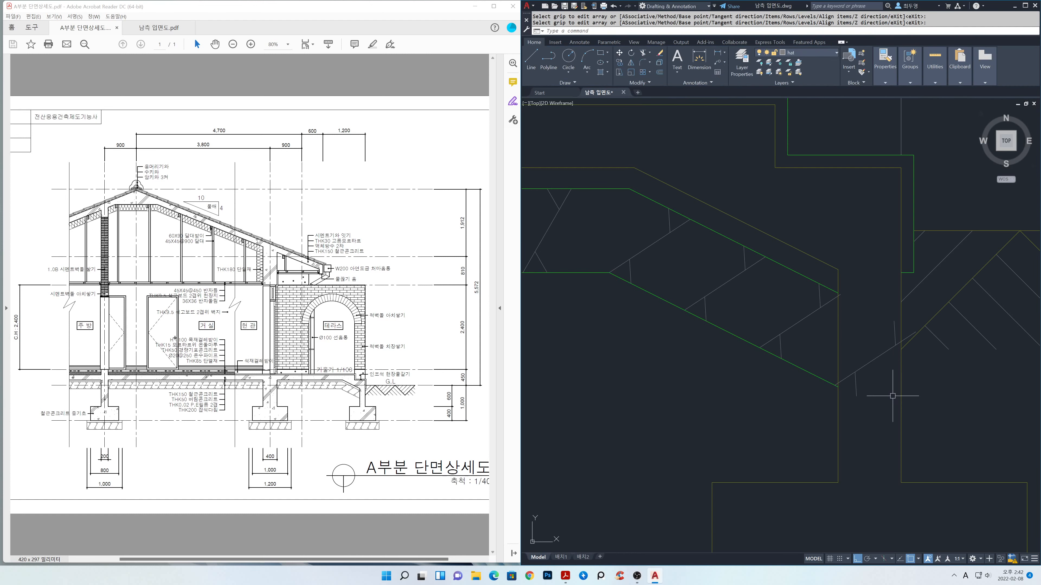
- Erase the three arrayed hatch lines that lie beyond the sloped segment's right end, inside the terrace foundation wall
text(e)
key(Return)
drag(886, 395, 847, 315)
click(895, 332)
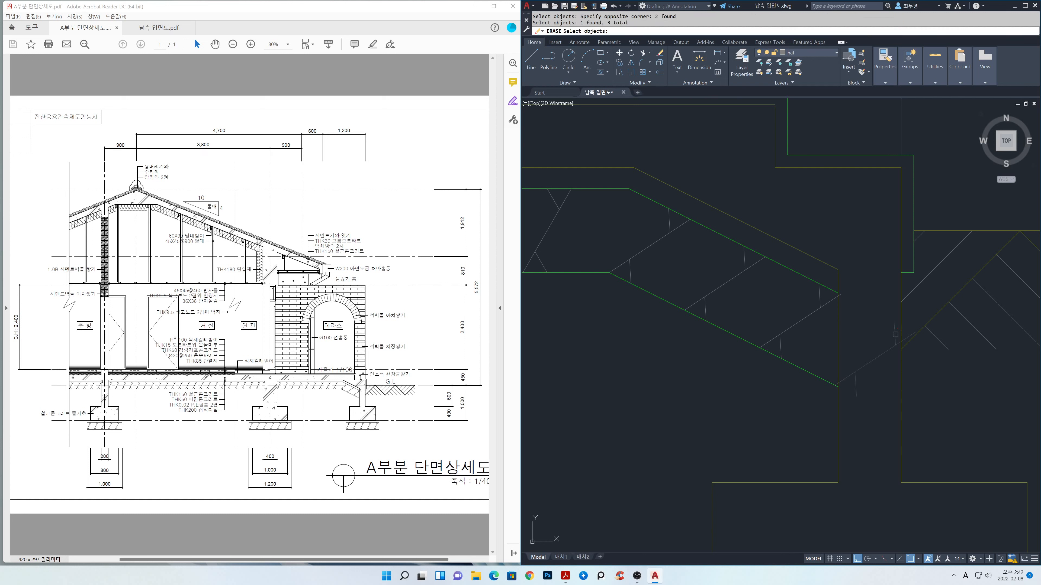
key(Return)
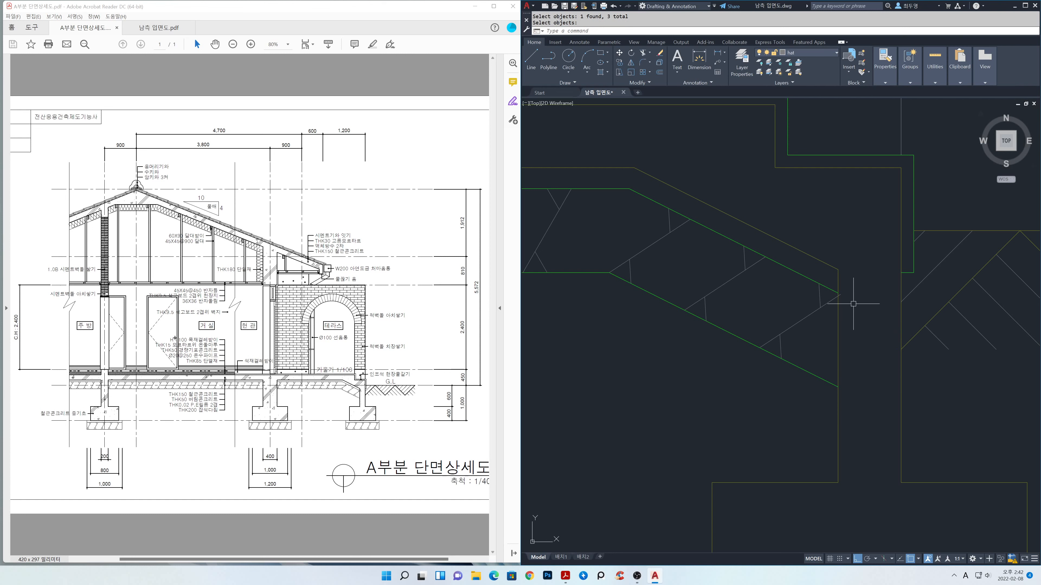
- Trim the hatch line that overhangs the sloped rubble segment's right end at the foundation wall
text(tr)
key(Return)
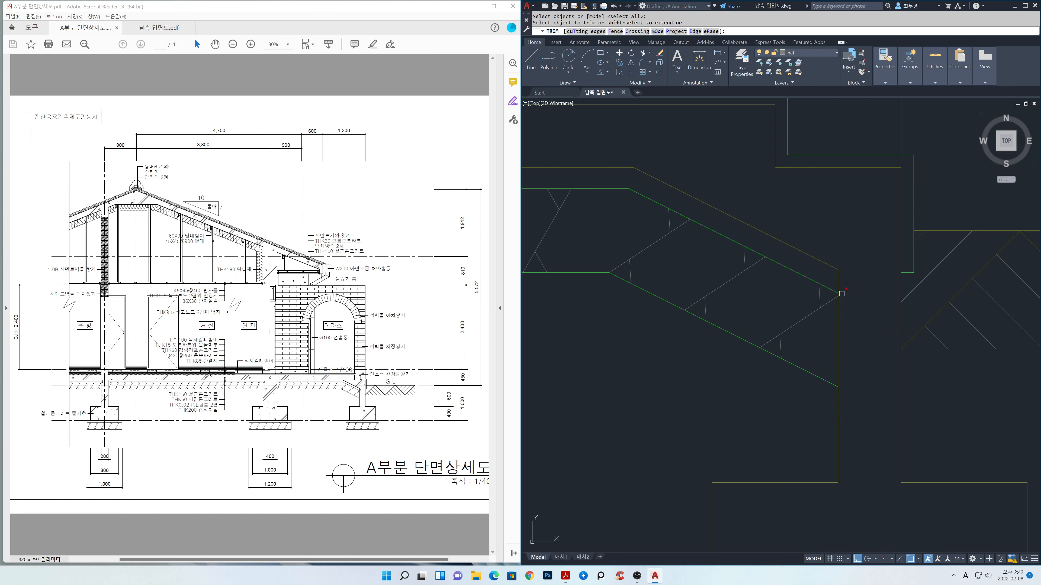
click(842, 294)
key(Return)
- Lock the fin layer
scroll(697, 326, down, 4)
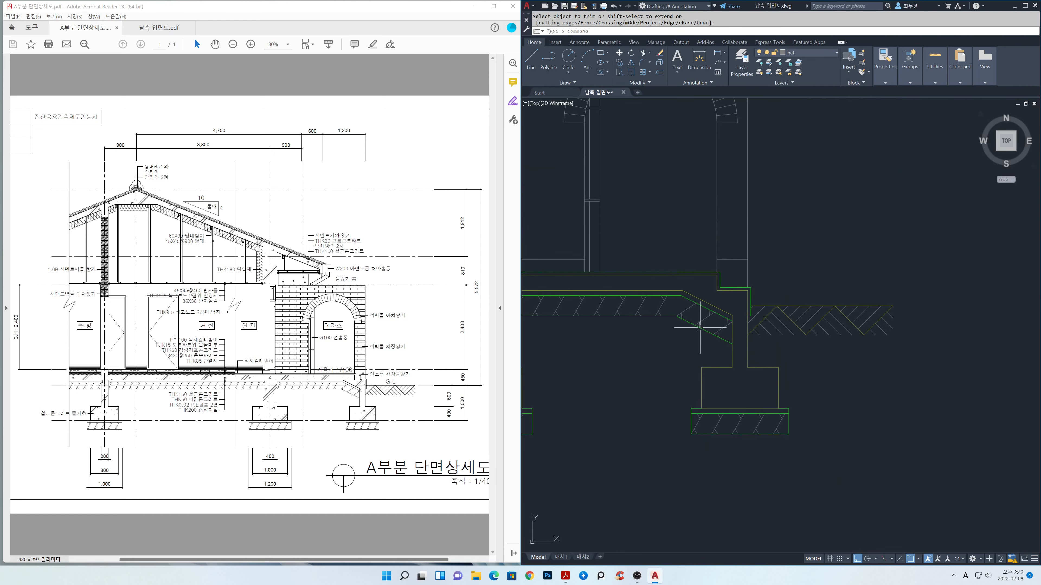
scroll(700, 327, down, 5)
middle_drag(692, 330, 882, 335)
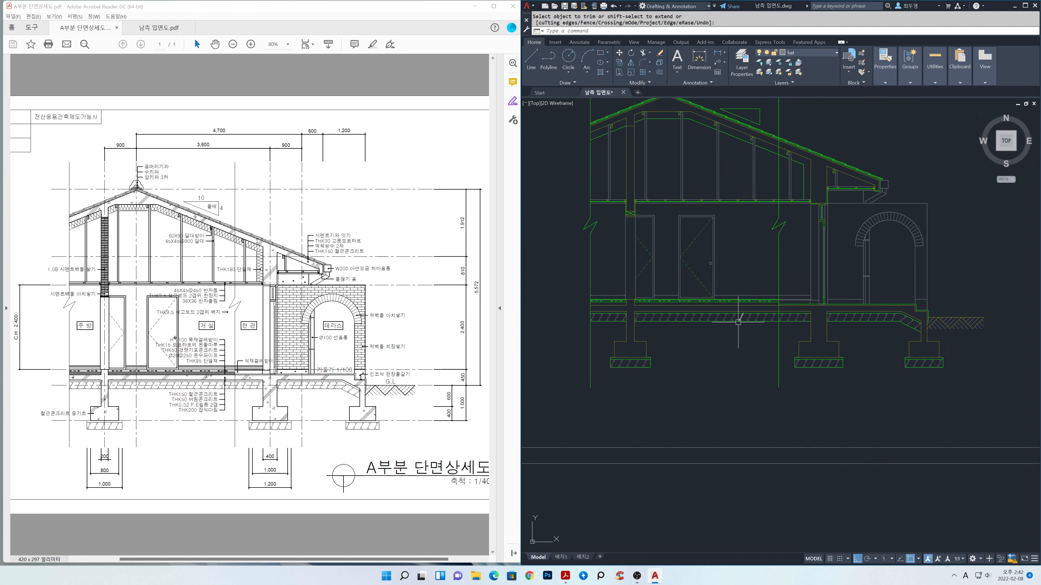
middle_drag(829, 213, 838, 291)
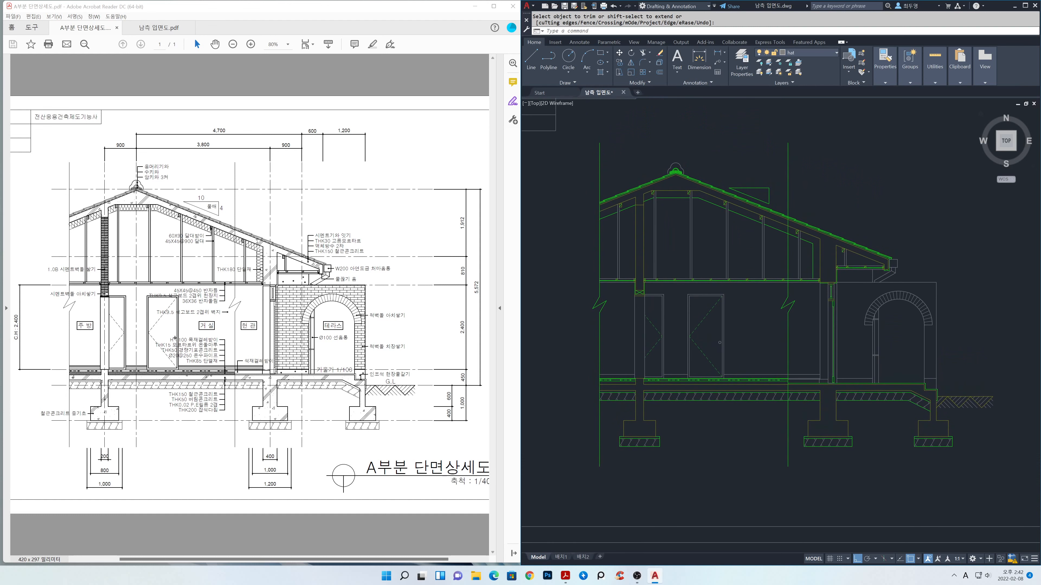
click(825, 54)
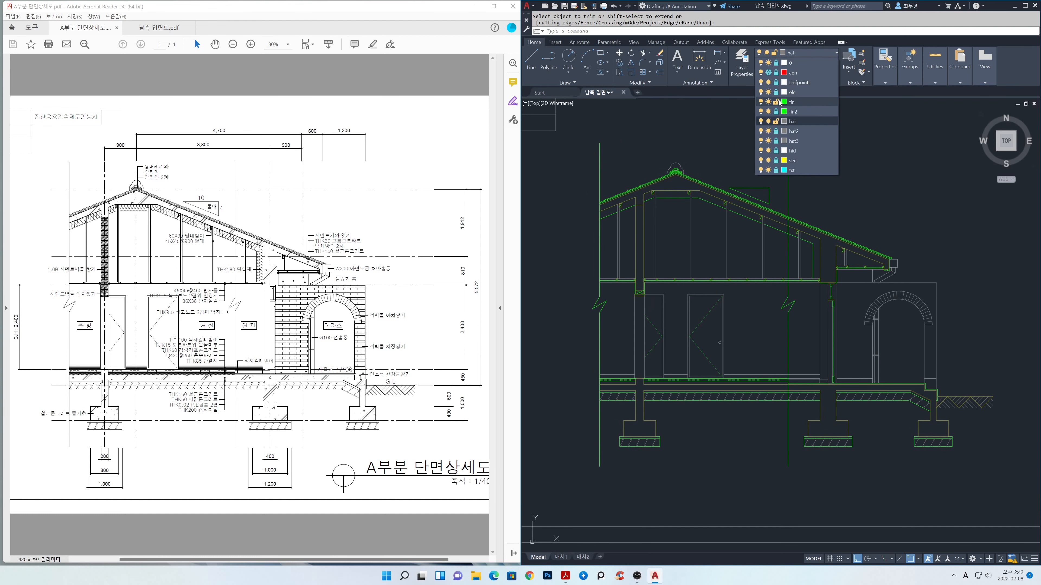
click(775, 102)
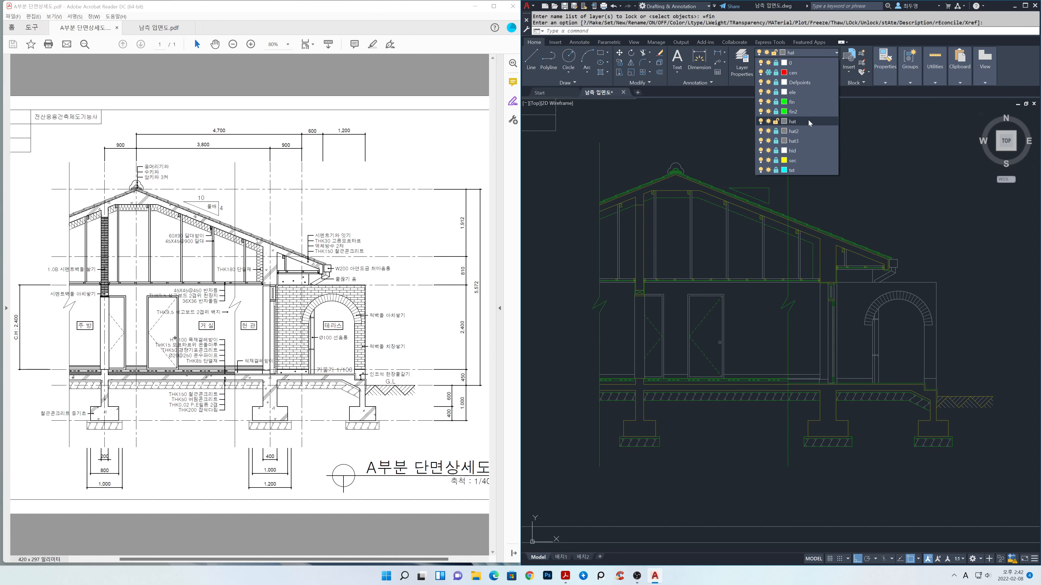
- Draw a 45-degree construction line running diagonally across the middle foundation wall and footing
middle_drag(726, 410, 734, 372)
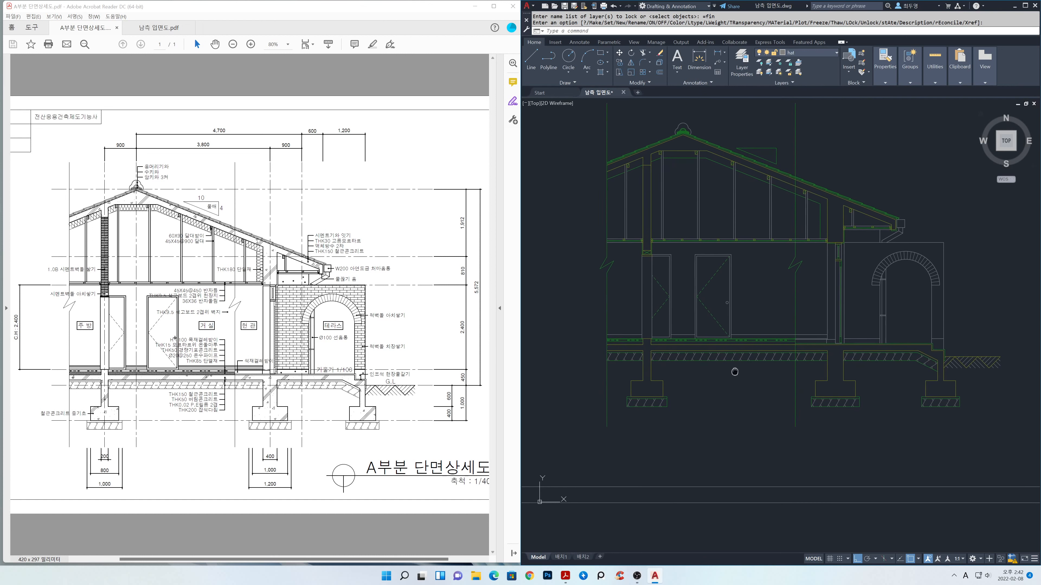
scroll(662, 361, up, 2)
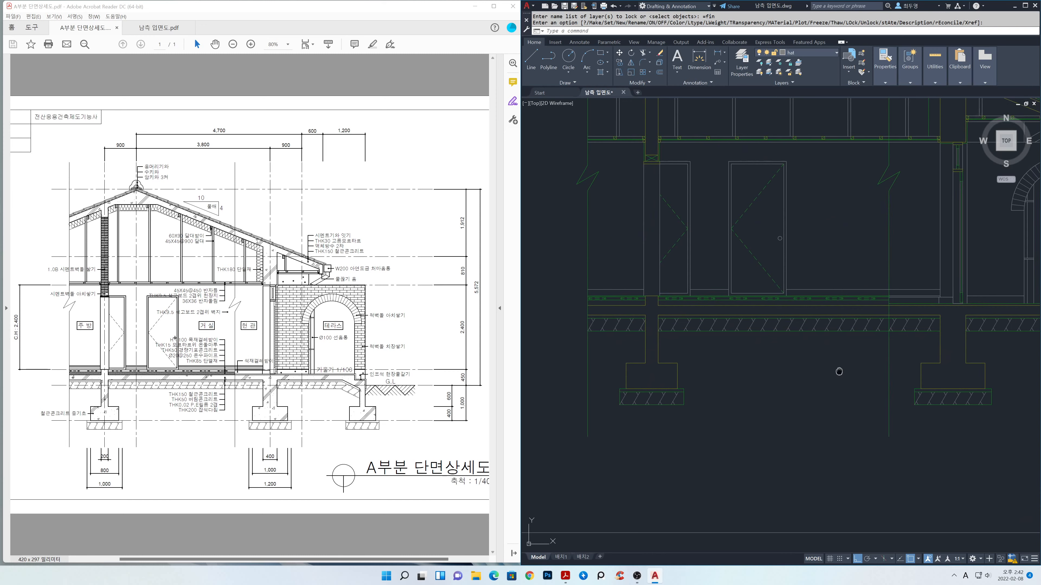
scroll(839, 371, down, 4)
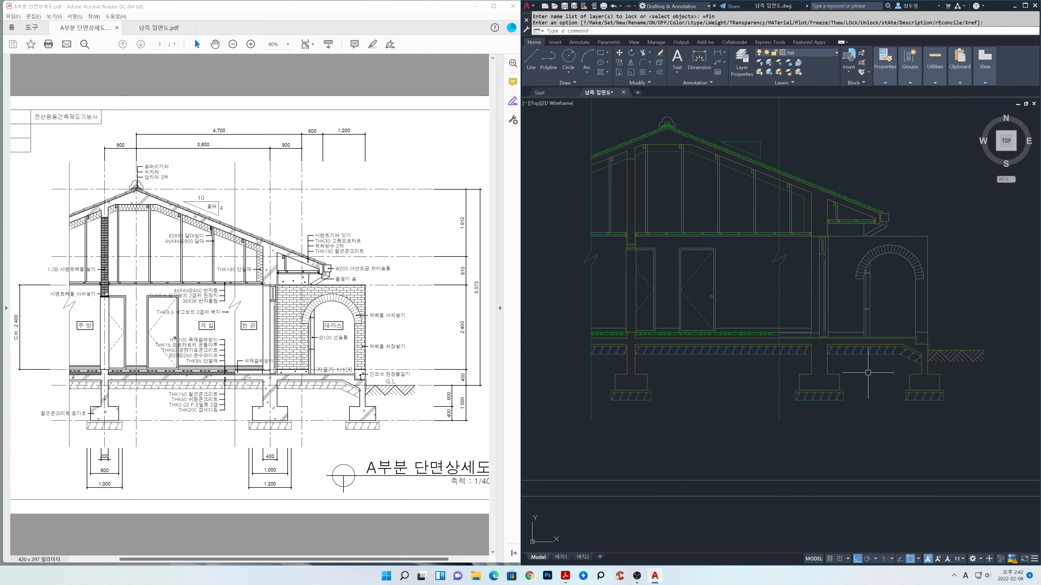
text(xl)
key(Return)
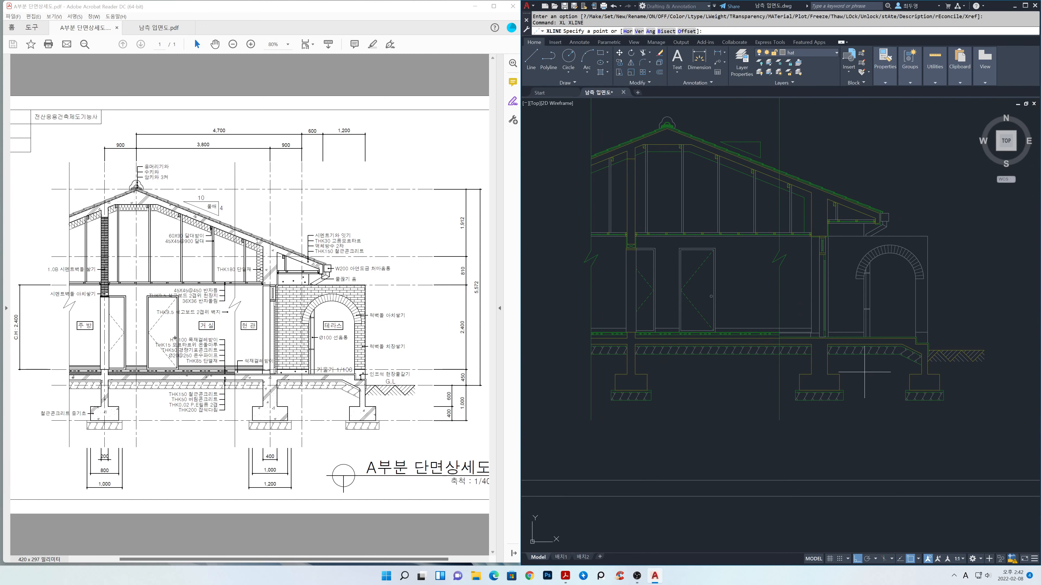
text(a)
key(Return)
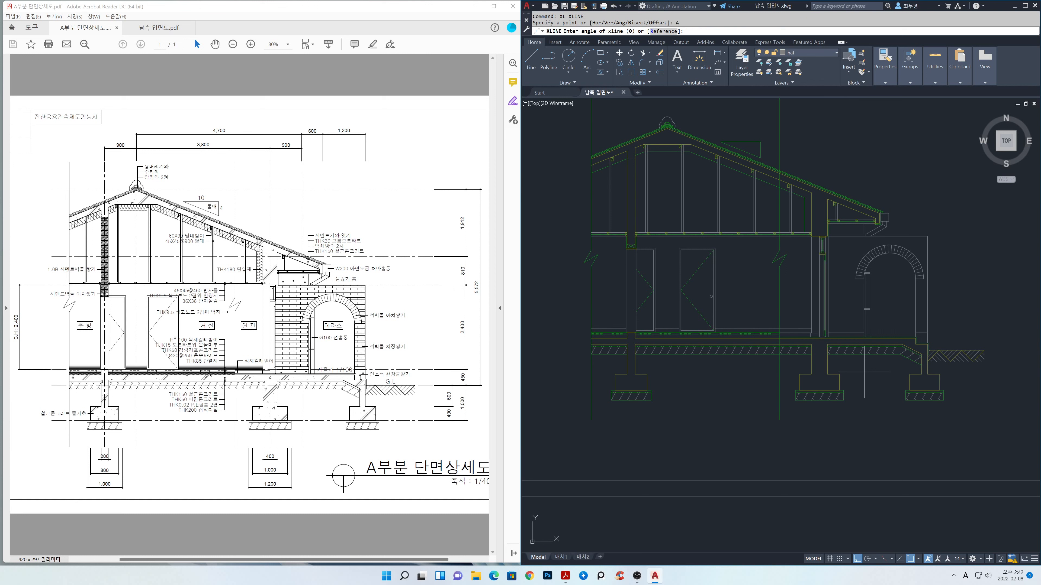
text(45)
key(Return)
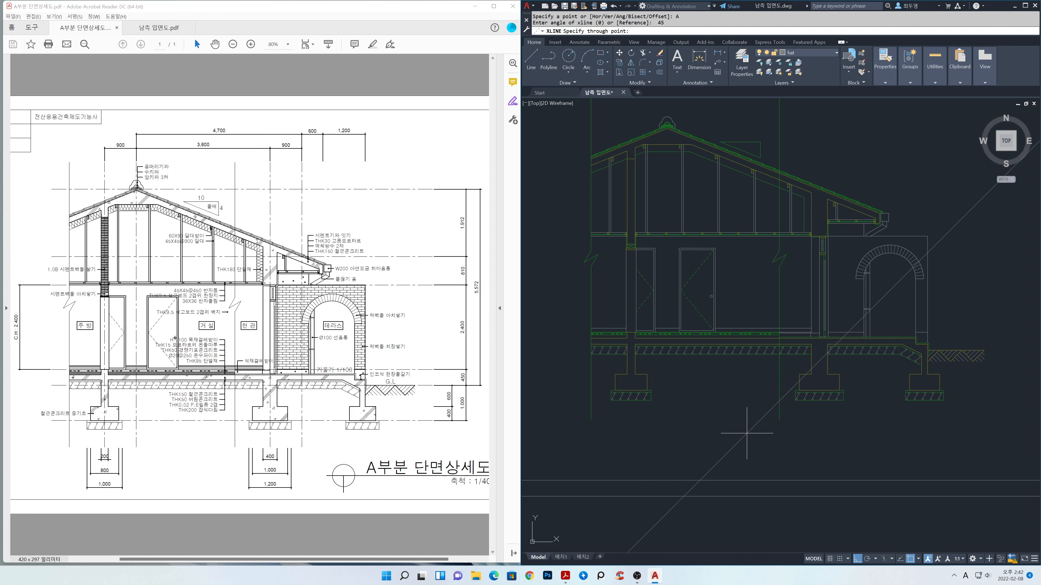
click(745, 432)
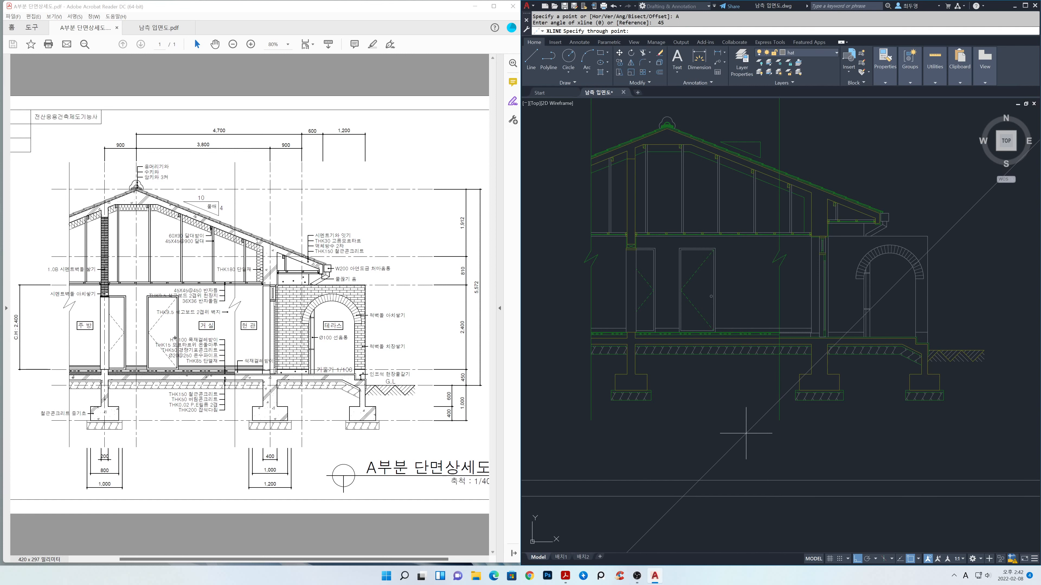
key(Return)
- Offset the 45-degree construction line by 30 to both sides
scroll(830, 361, up, 4)
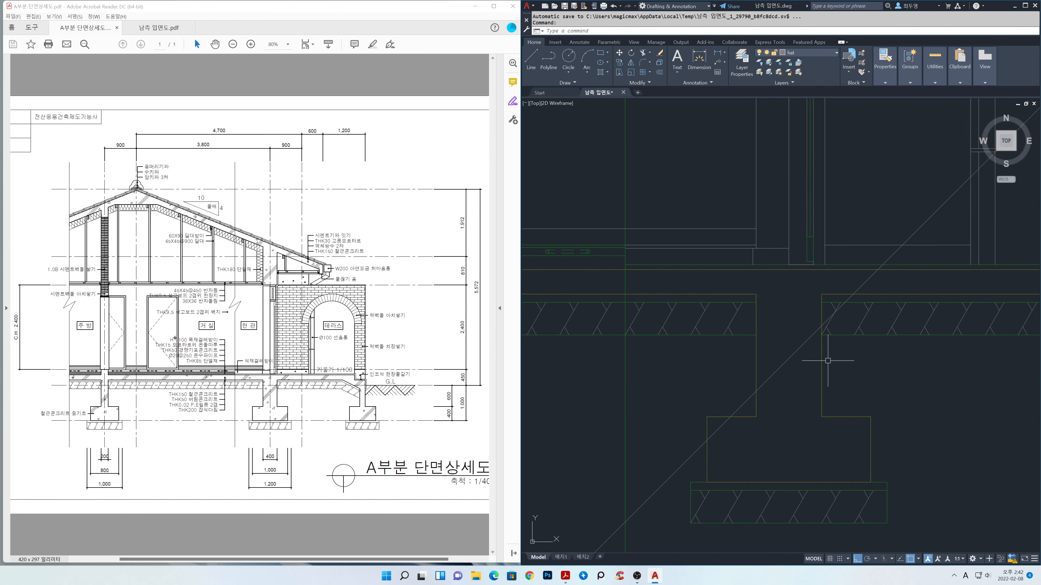
text(o)
key(Return)
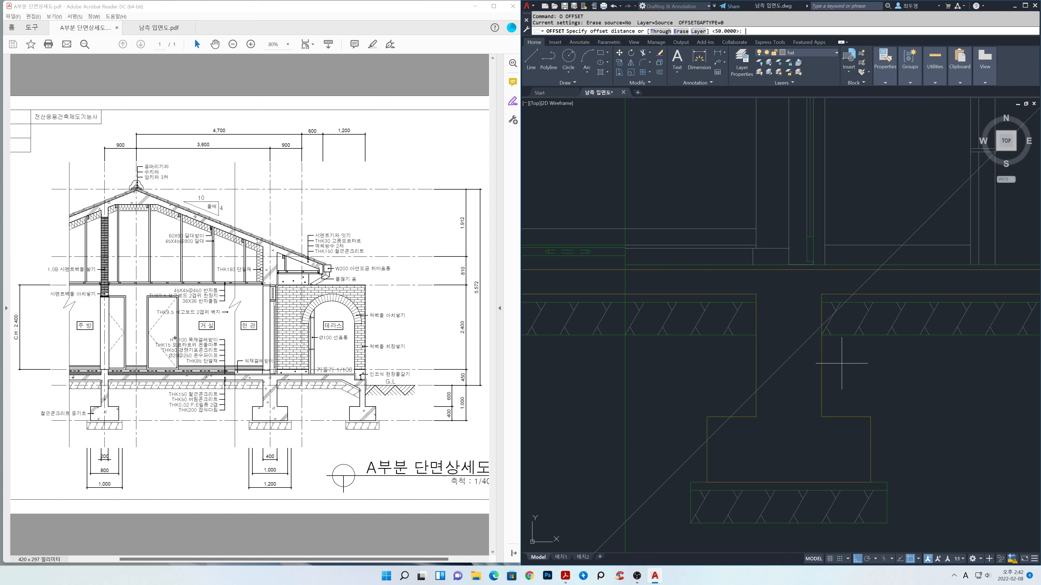
text(30)
key(Return)
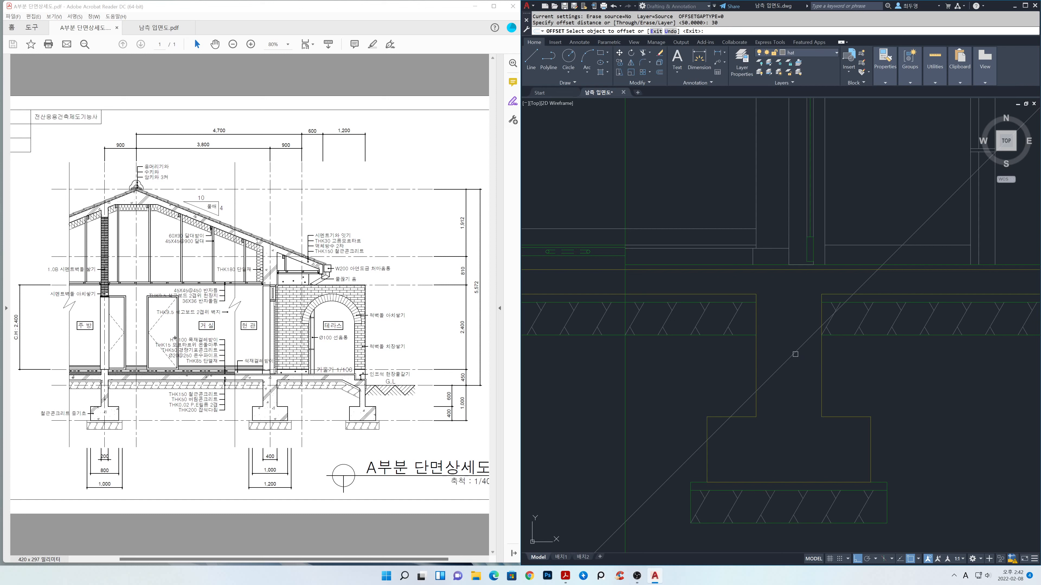
click(795, 354)
click(781, 337)
click(792, 362)
click(802, 387)
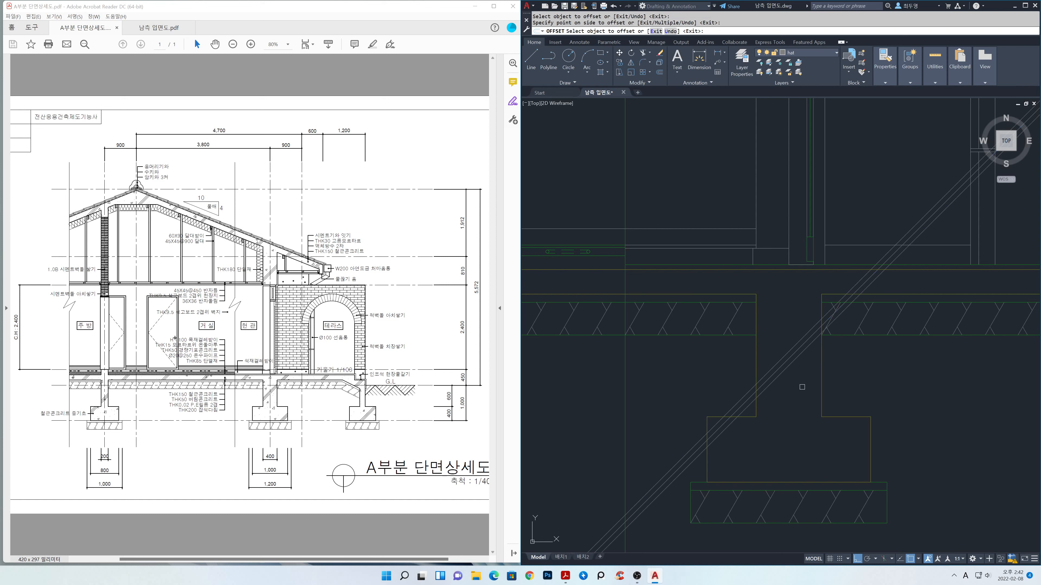
- Trim the three 45-degree guide lines back to the left face of the middle foundation wall
key(Return)
text(TR)
key(Return)
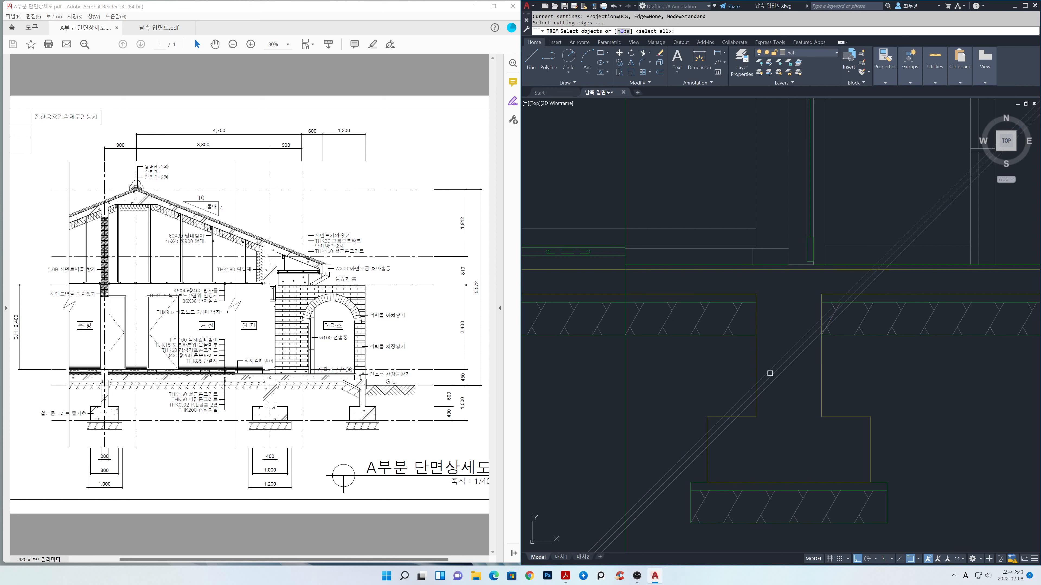
click(755, 367)
key(Return)
click(805, 388)
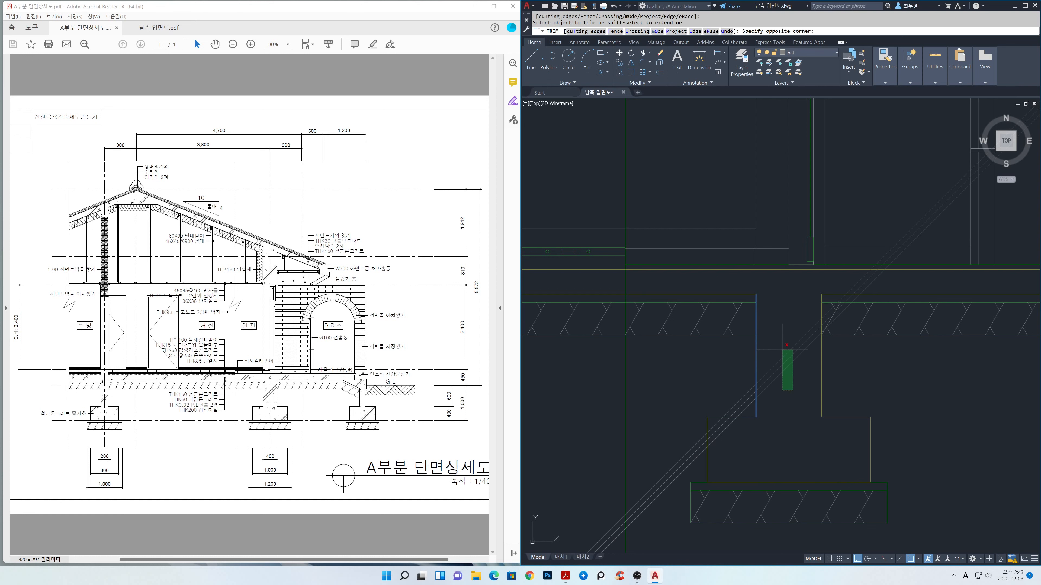
click(778, 345)
key(Return)
scroll(791, 345, down, 5)
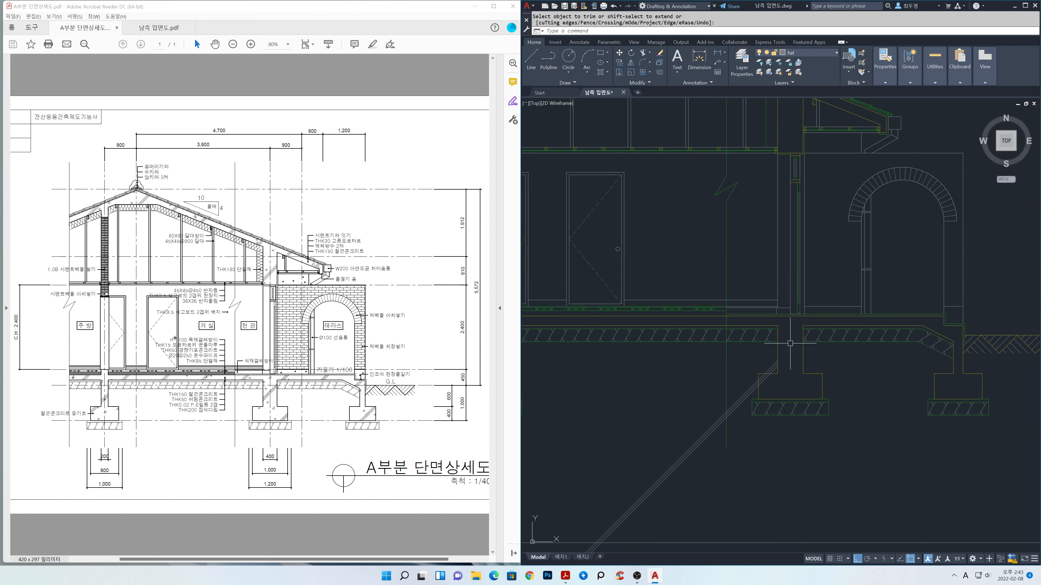
middle_drag(790, 345, 808, 382)
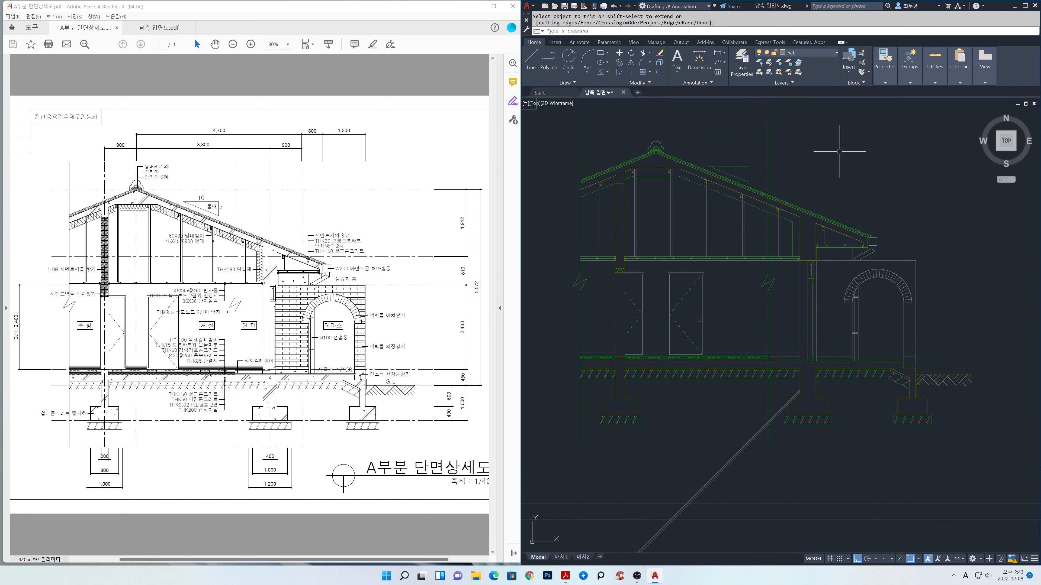
- Unlock the fin layer and move the break symbol and its vertical line beside the entrance to the cen layer
click(837, 56)
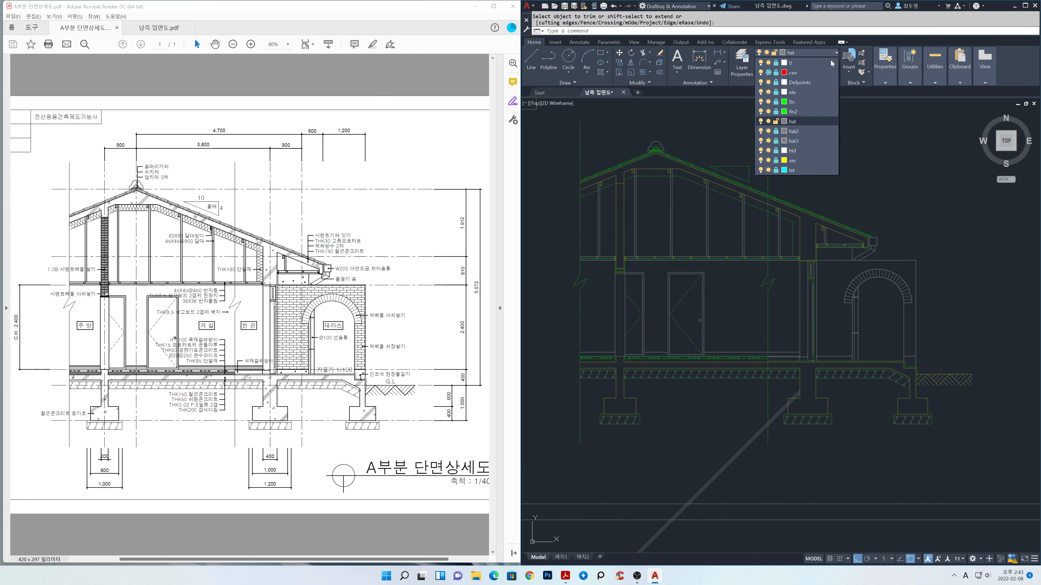
click(776, 102)
click(779, 299)
click(779, 300)
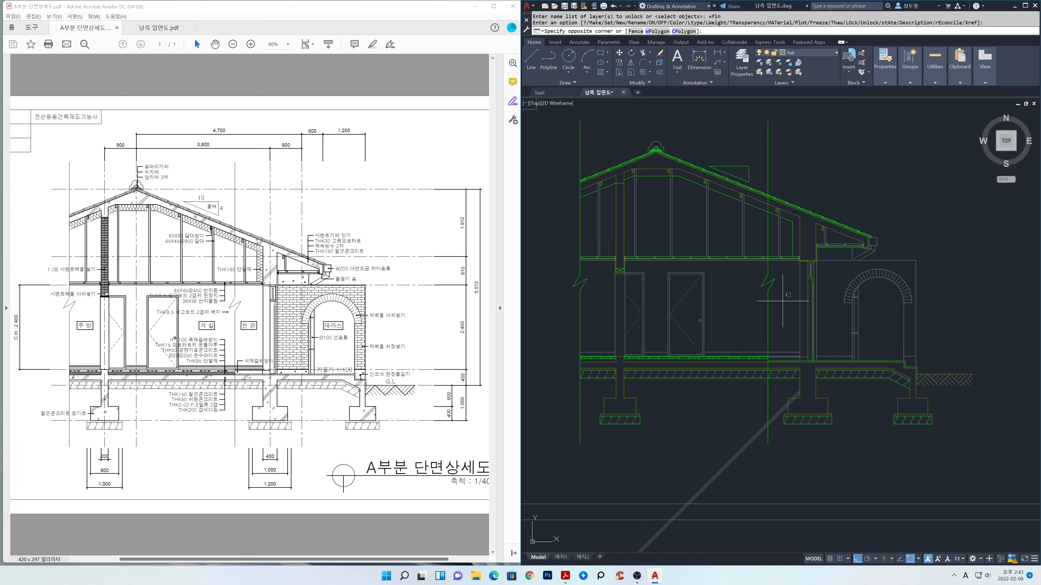
click(757, 269)
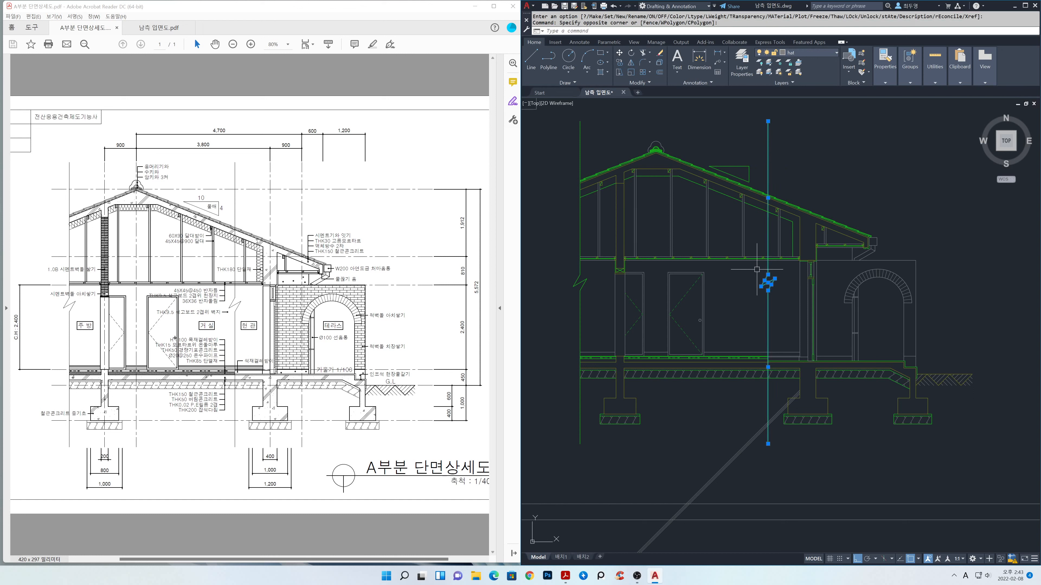
click(822, 56)
click(805, 73)
key(Escape)
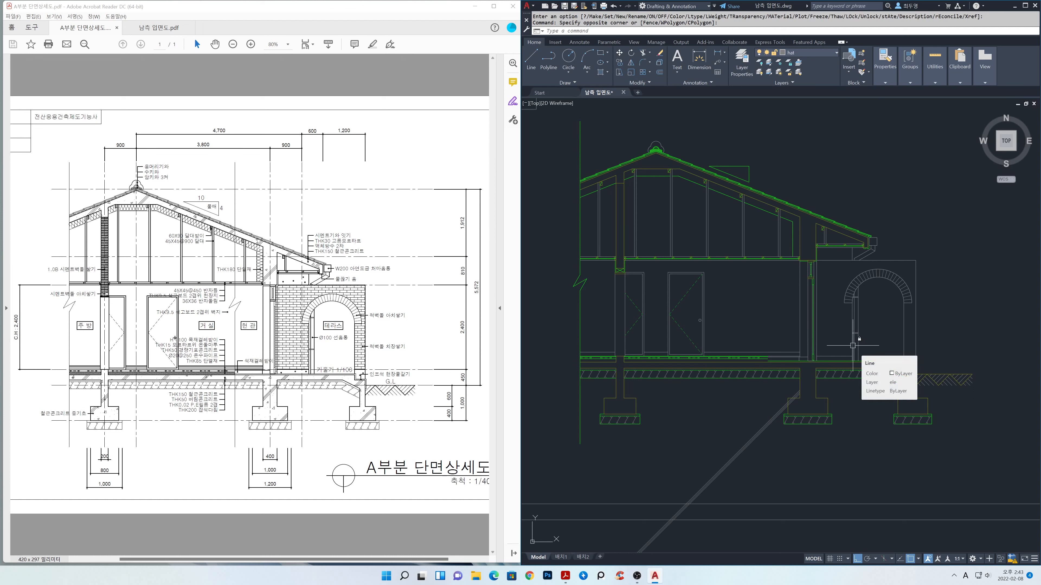
- Hatch the foundation and slab concrete and the upper wall and roof concrete with AR-CONC at scale 3
text(h)
key(Return)
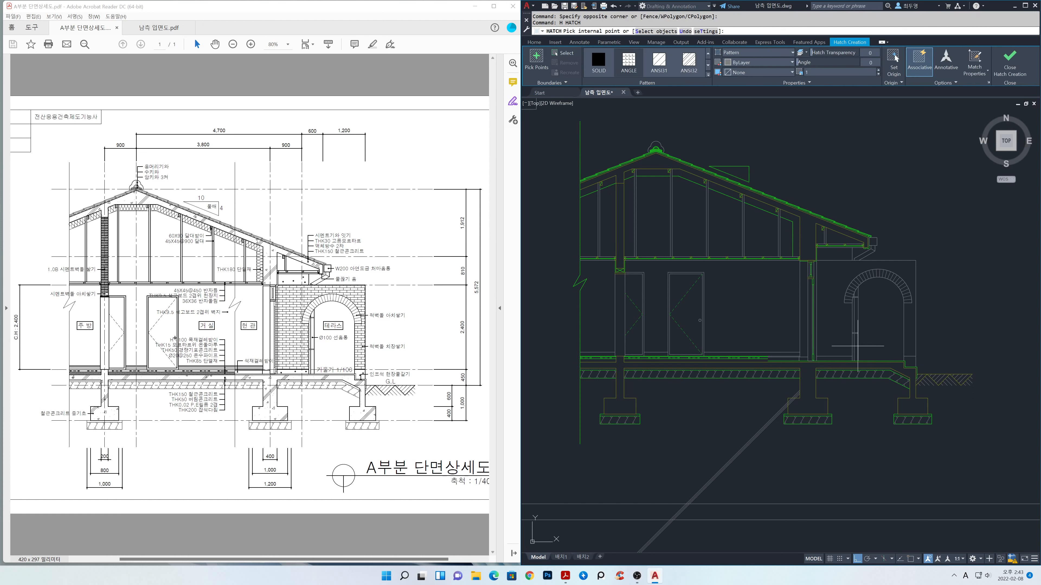
click(709, 76)
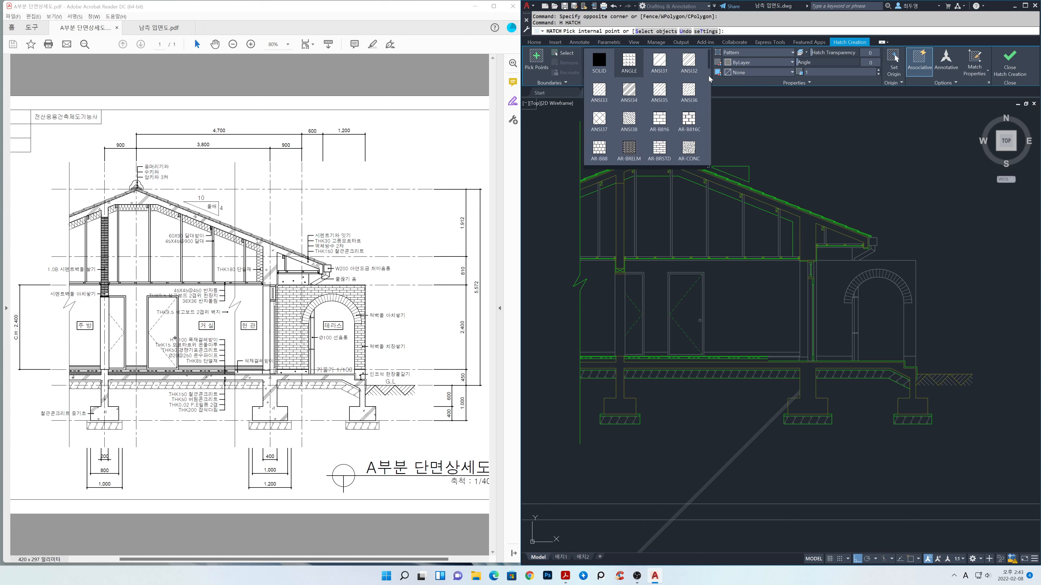
click(690, 149)
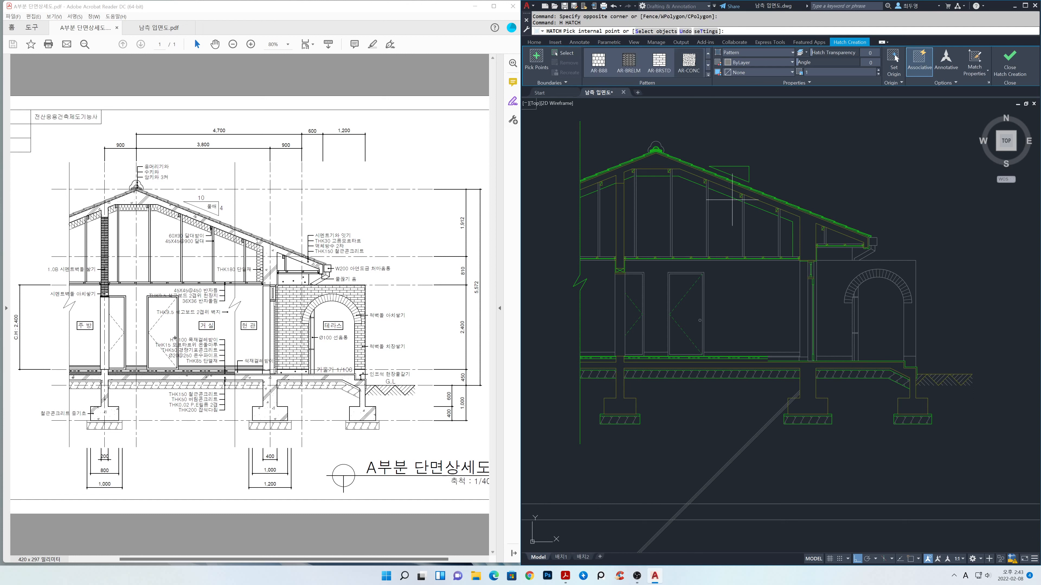
click(834, 73)
text(3)
click(808, 378)
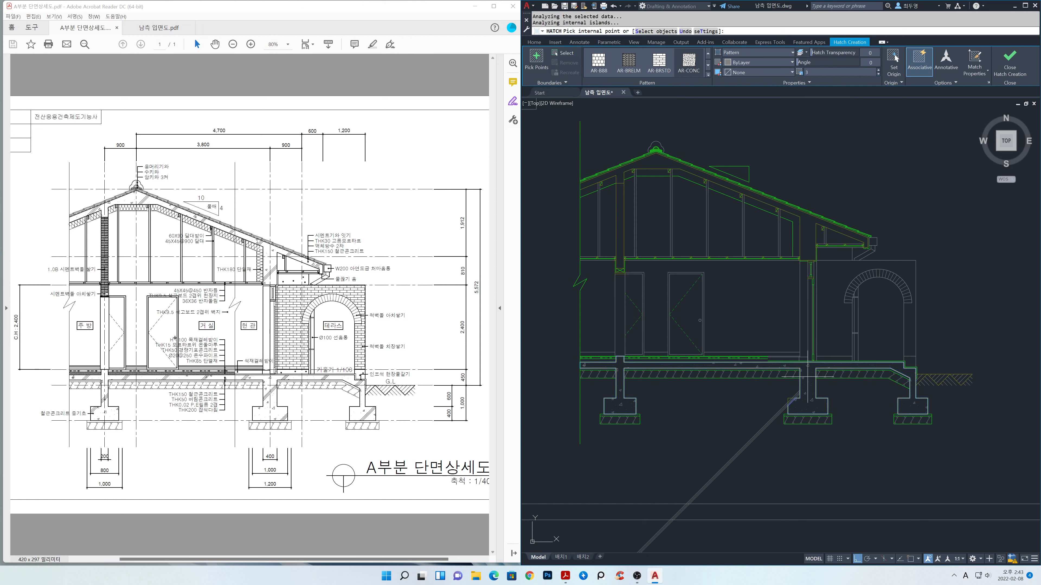
click(804, 246)
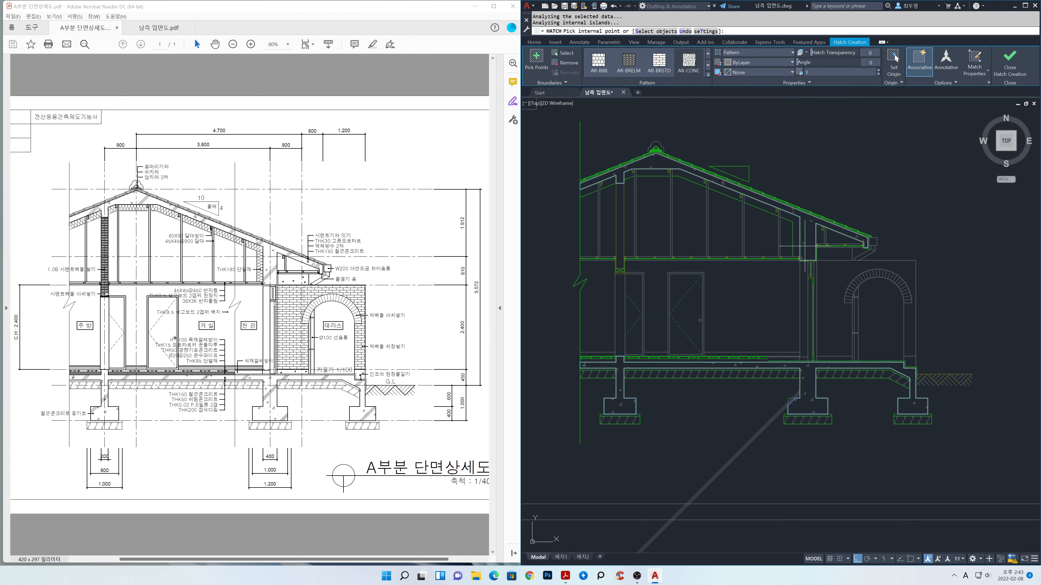
click(1009, 60)
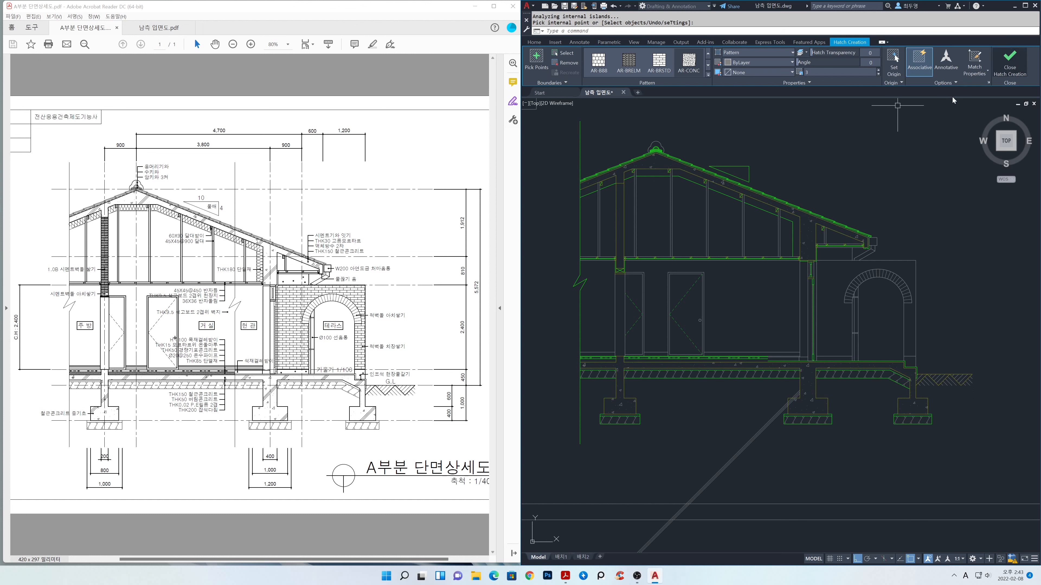
- Hatch both concrete regions with user-defined lines at 45 degrees and 800 spacing, with the origin at the lowest guide line's end on the middle foundation wall
key(Return)
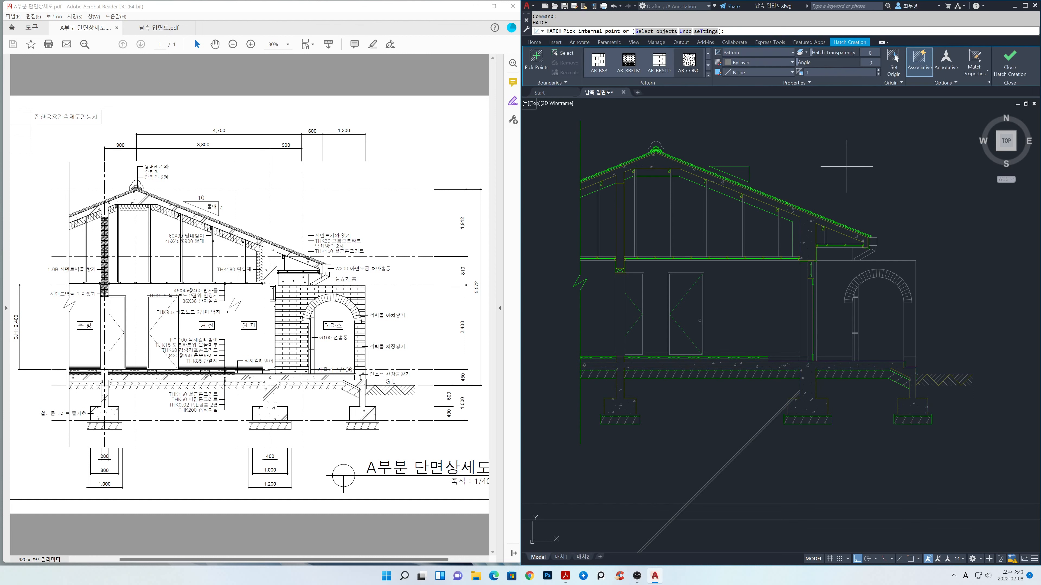
click(771, 51)
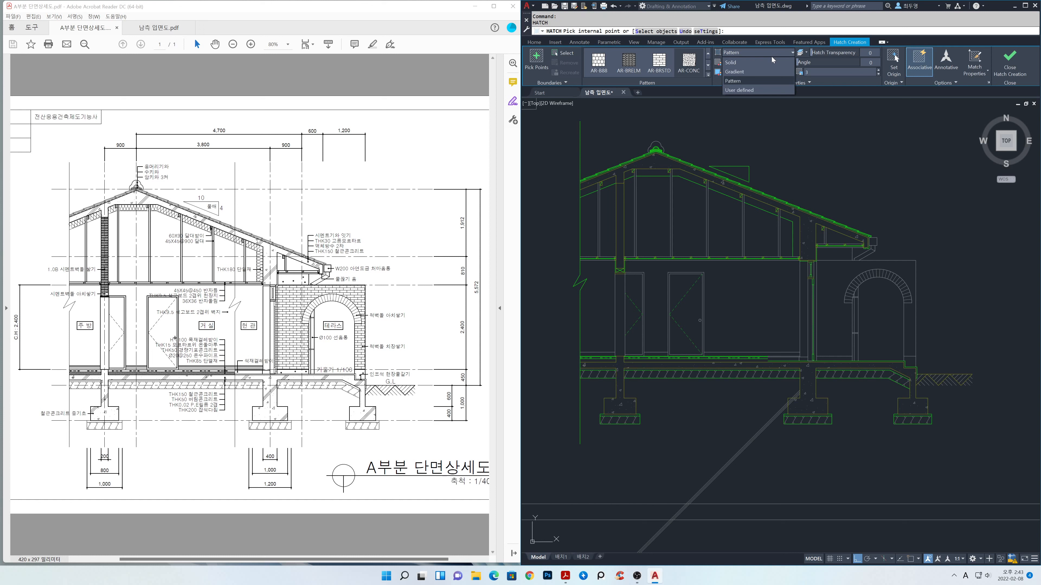
click(766, 88)
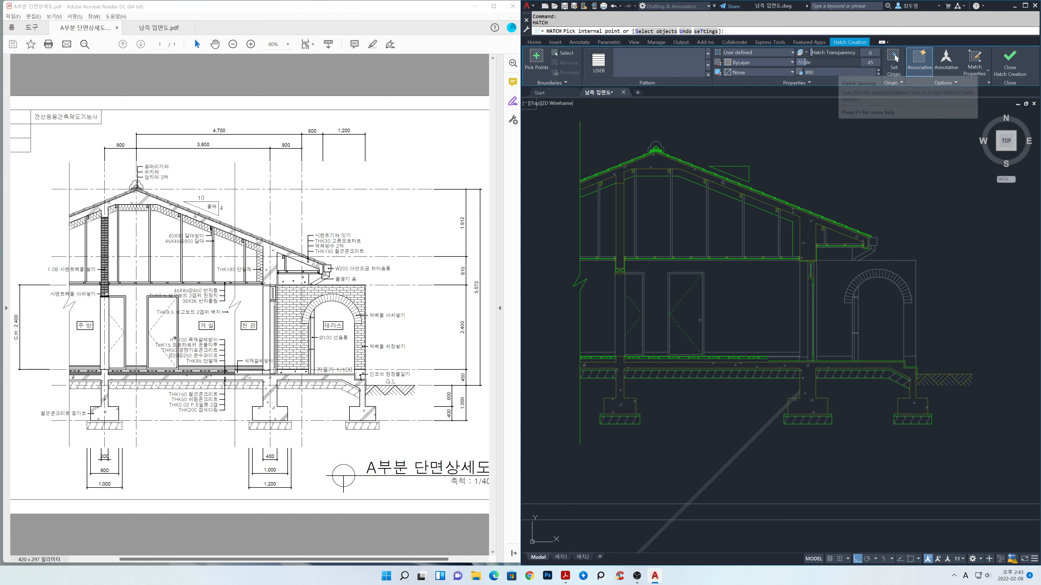
click(810, 386)
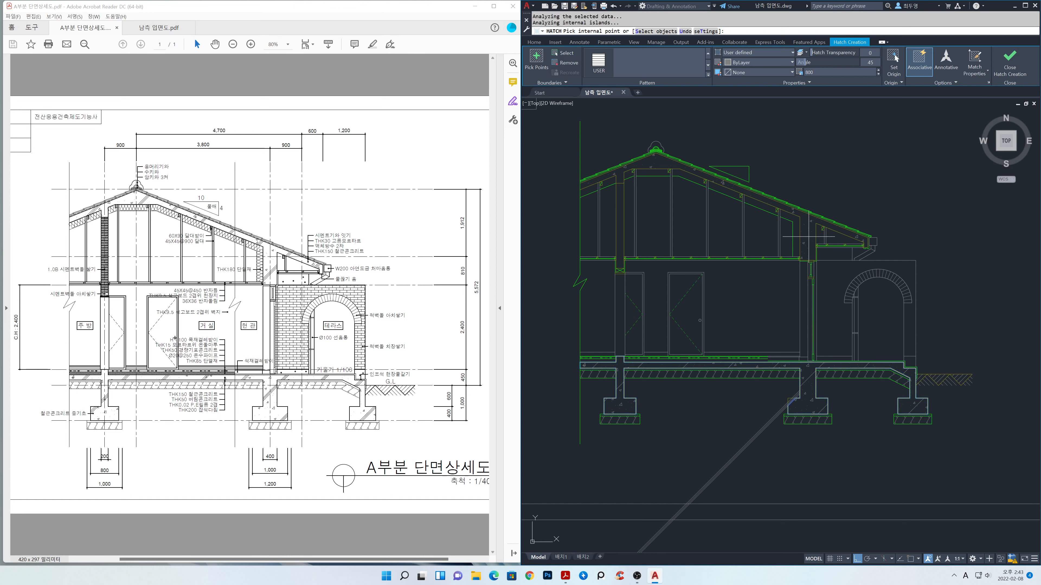
click(893, 61)
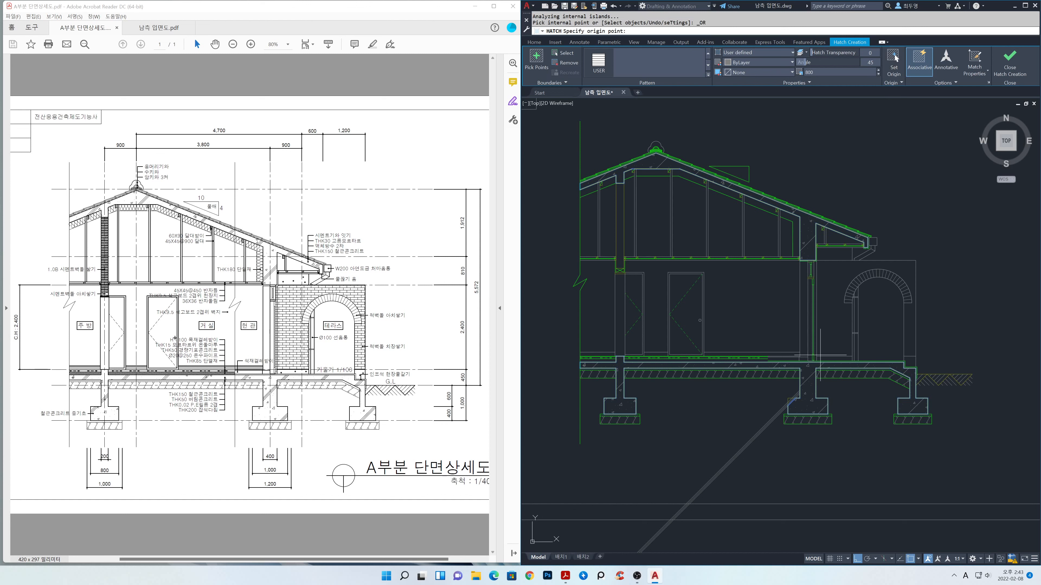
scroll(820, 355, up, 5)
click(728, 371)
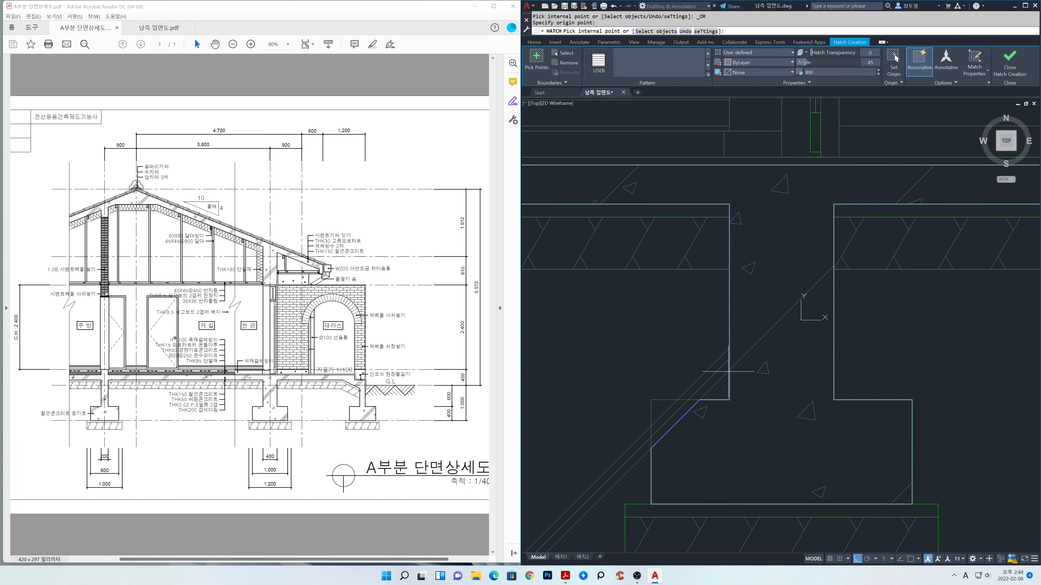
scroll(766, 366, down, 6)
scroll(805, 327, up, 2)
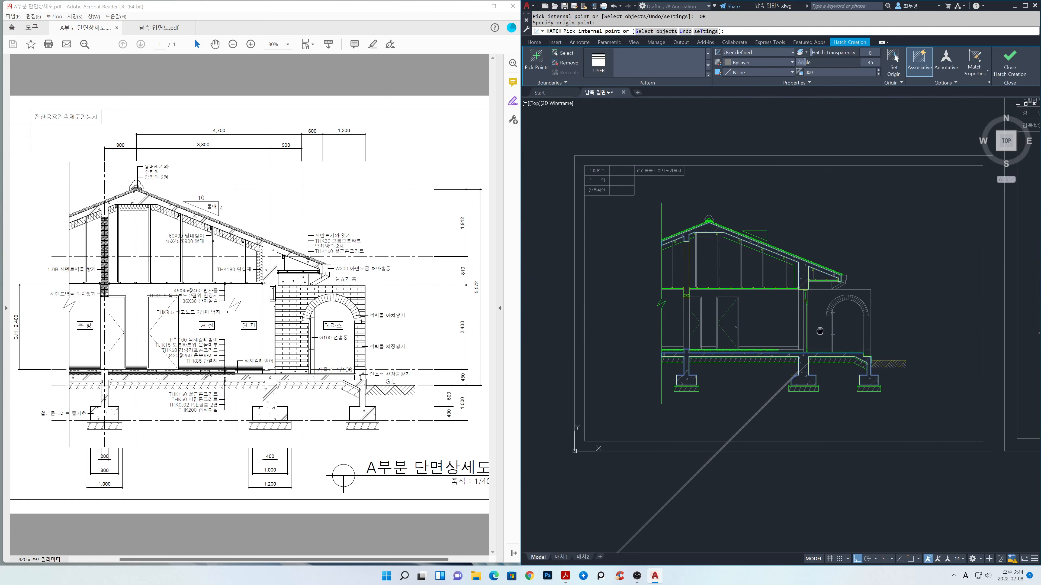
scroll(805, 328, up, 2)
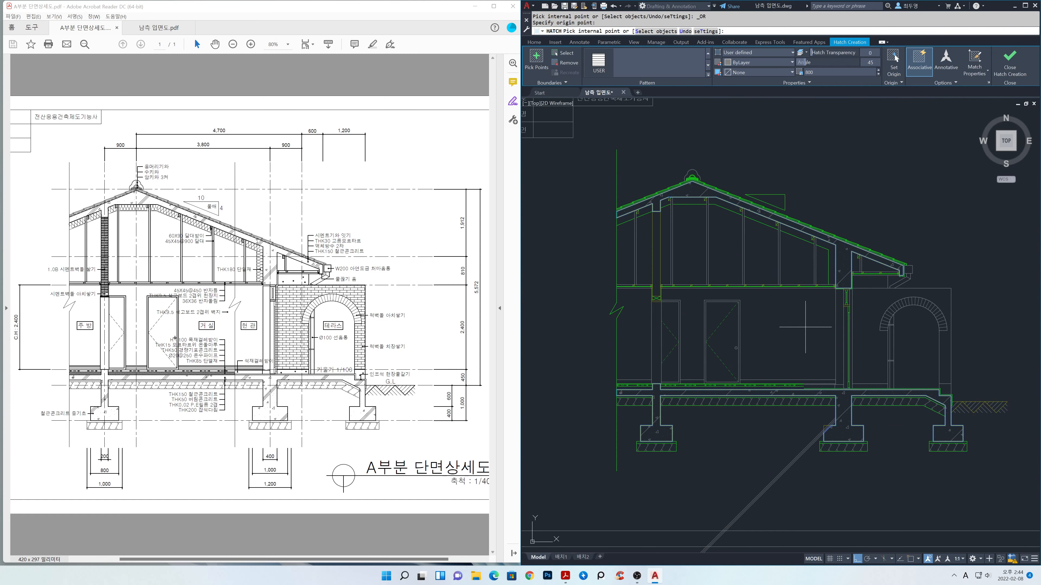
click(1007, 69)
- Add a second user-defined 45-degree, 800-spacing hatch to both concrete regions, with its origin at the middle guide line's end on the wall
key(Return)
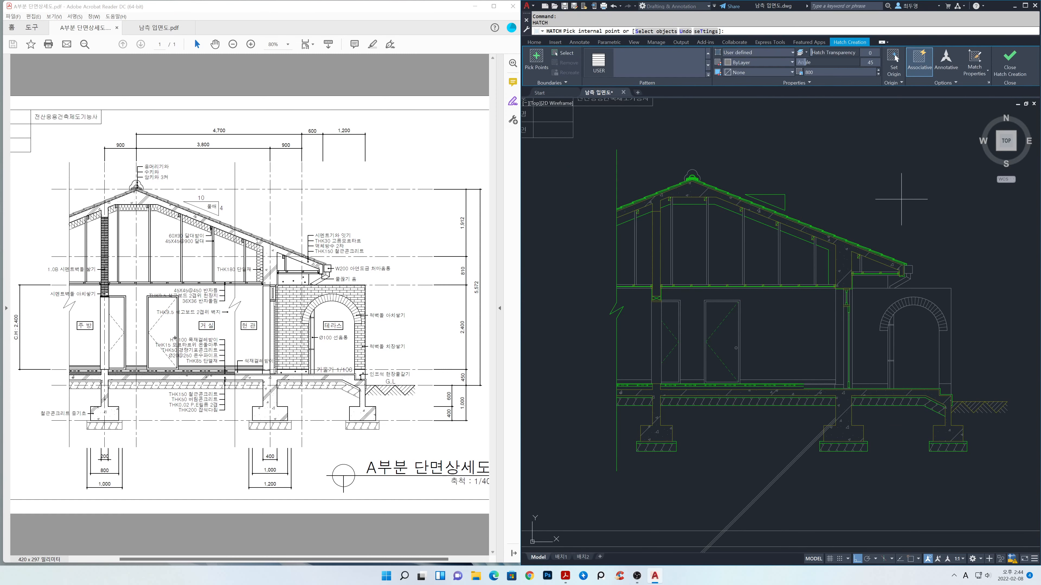
click(846, 396)
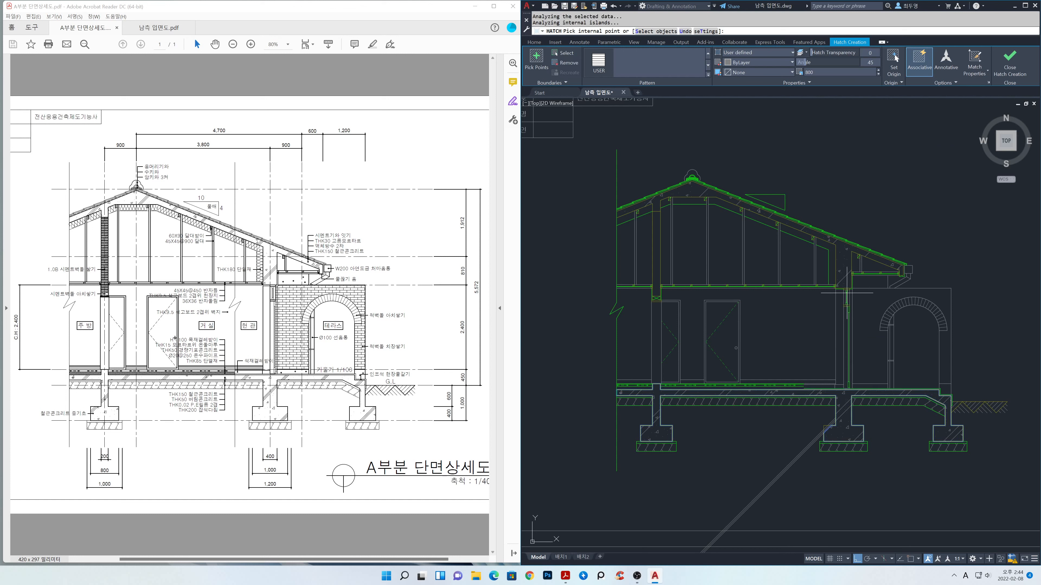
click(844, 263)
click(893, 59)
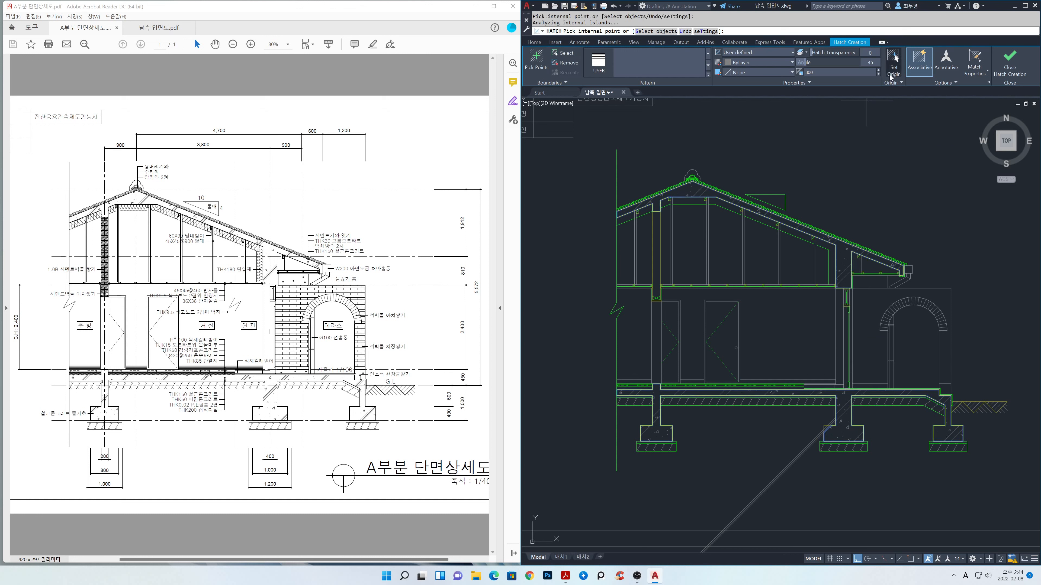
scroll(848, 425, up, 6)
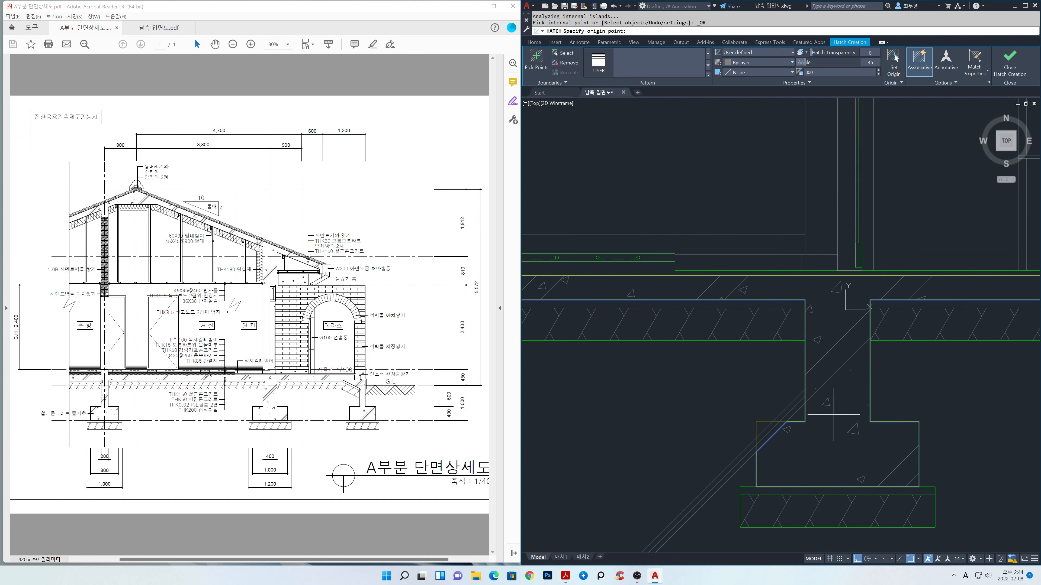
click(805, 396)
scroll(809, 393, down, 6)
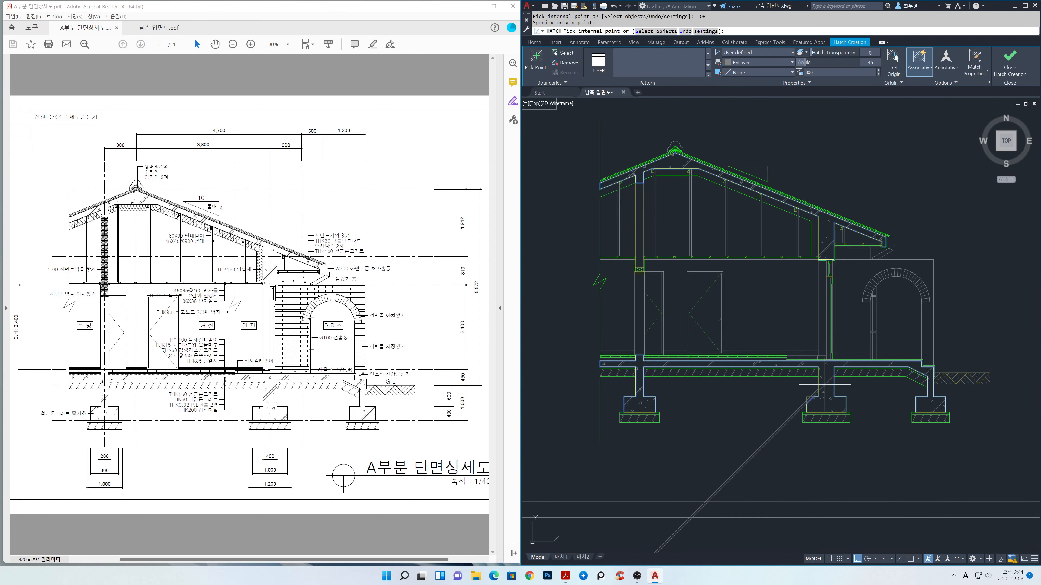
middle_drag(844, 326, 870, 349)
click(1009, 59)
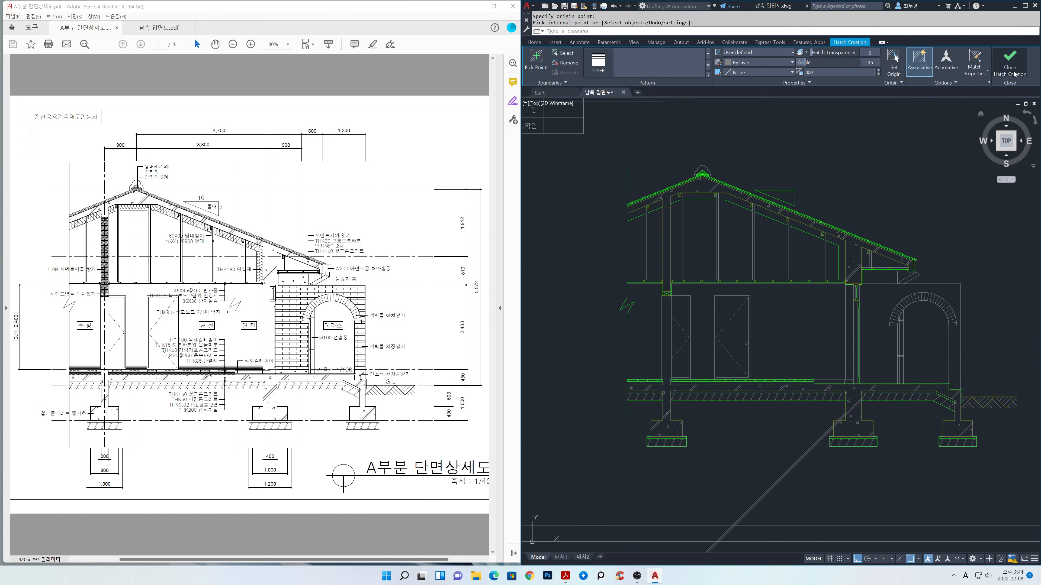
- Add a third user-defined 45-degree, 800-spacing hatch to both concrete regions, with its origin at the uppermost guide line's end on the wall
key(Return)
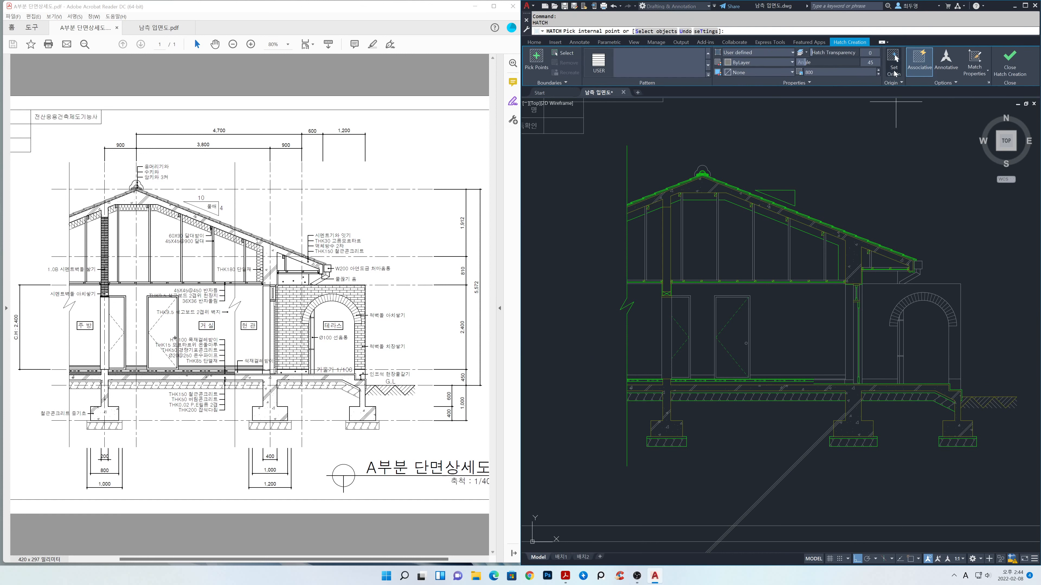
click(893, 75)
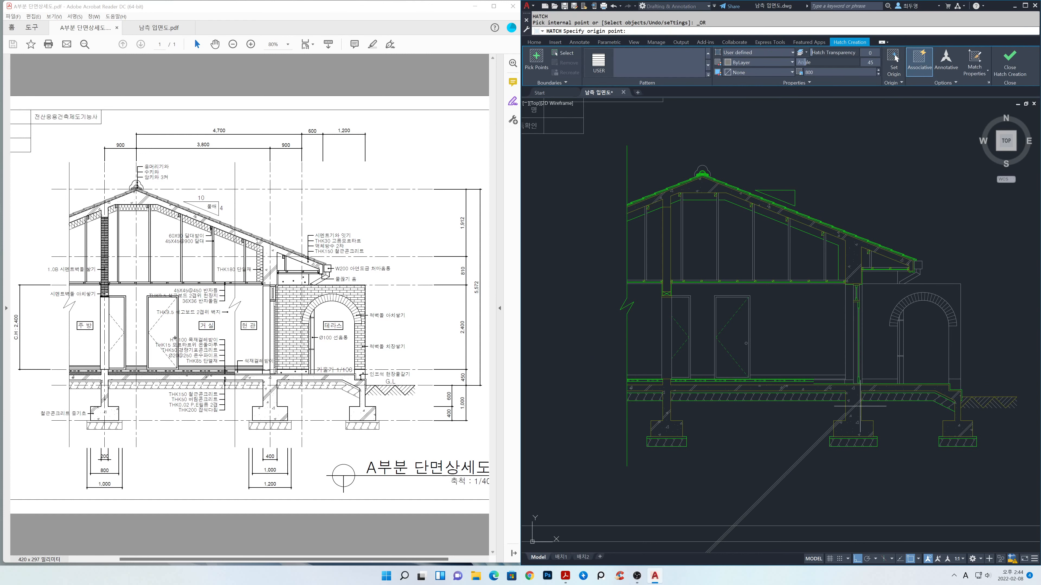
scroll(860, 409, up, 6)
click(799, 428)
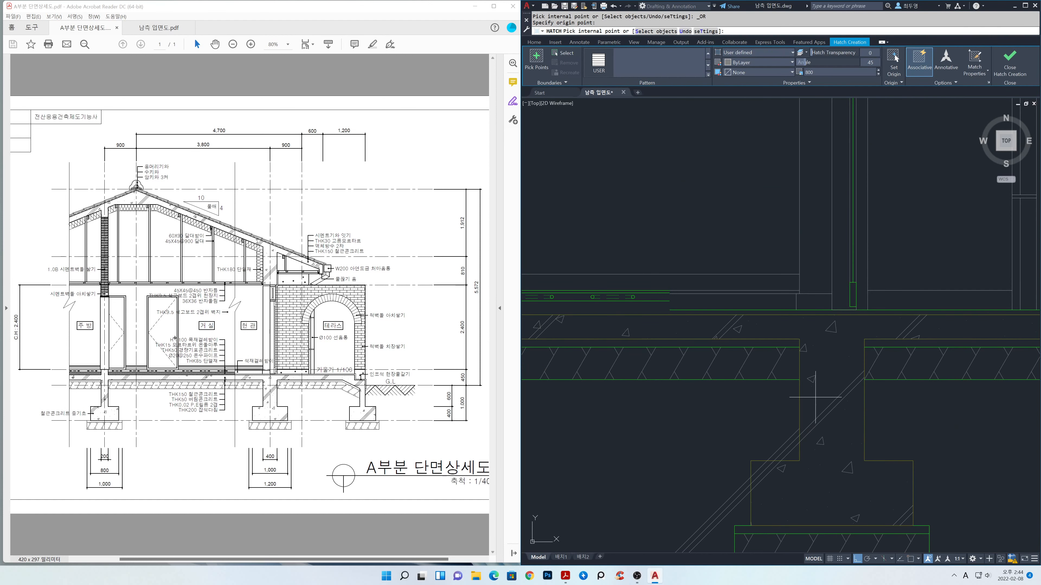
scroll(813, 394, down, 2)
click(818, 376)
scroll(818, 375, down, 4)
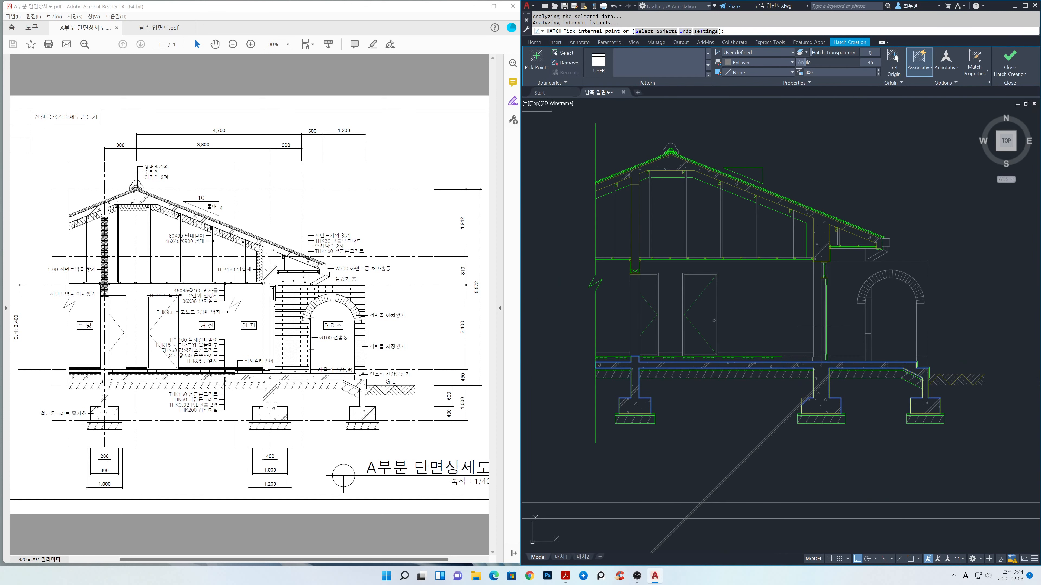
middle_drag(833, 321, 858, 356)
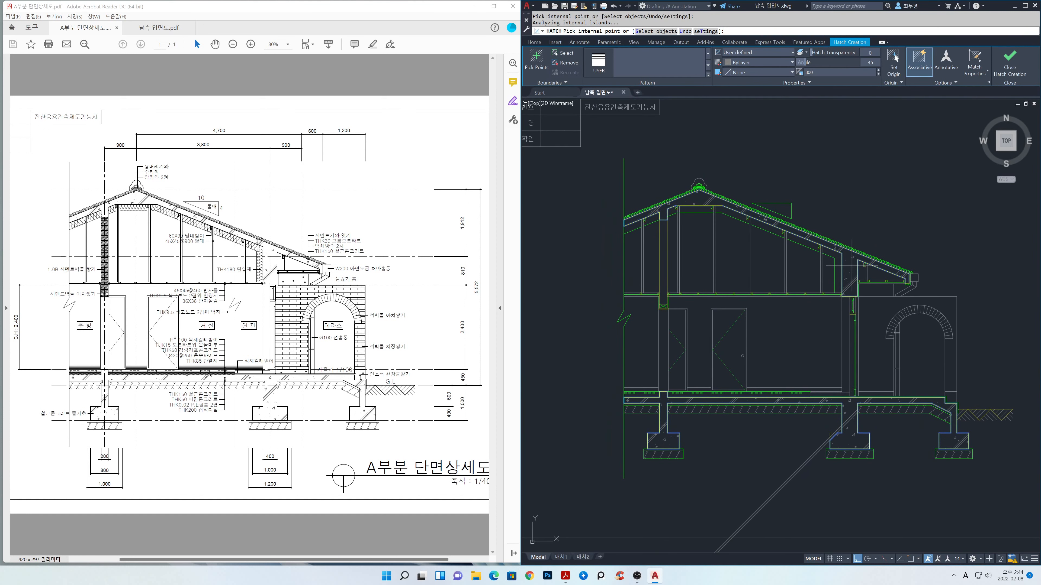
click(1015, 68)
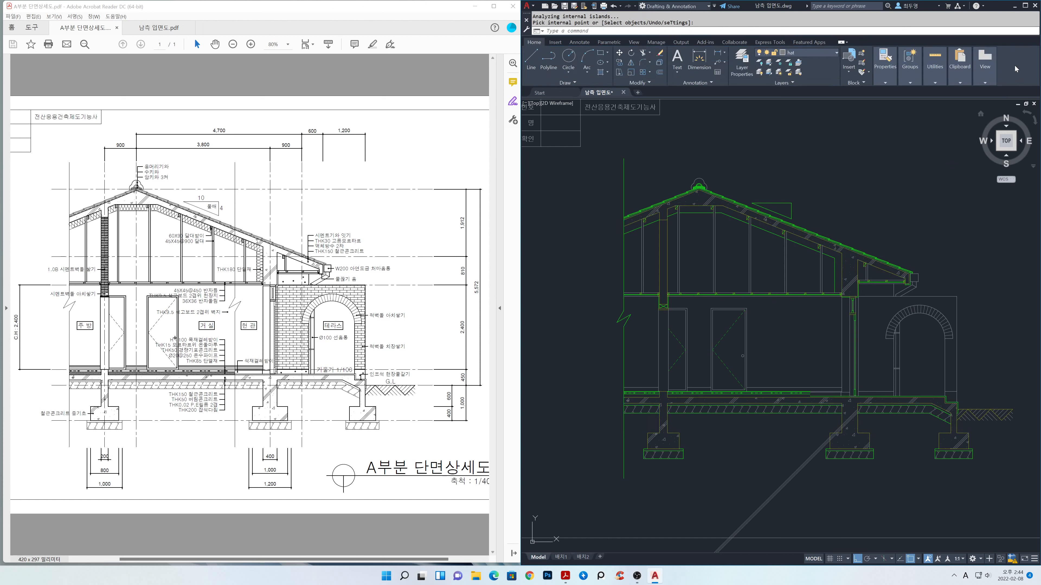
- Erase the three diagonal guide lines running below the house section
text(e)
key(space)
click(796, 509)
click(763, 477)
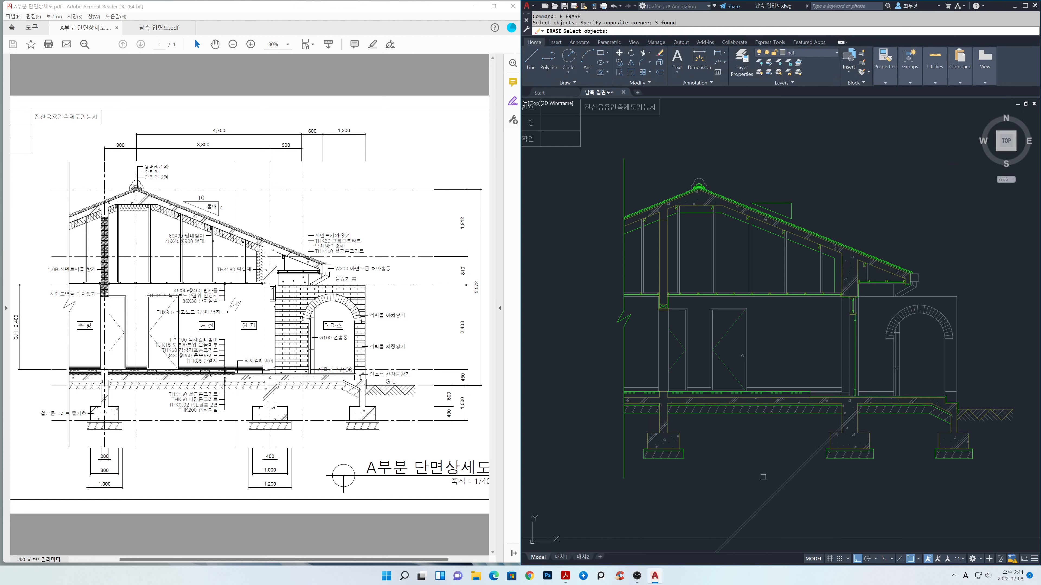
key(space)
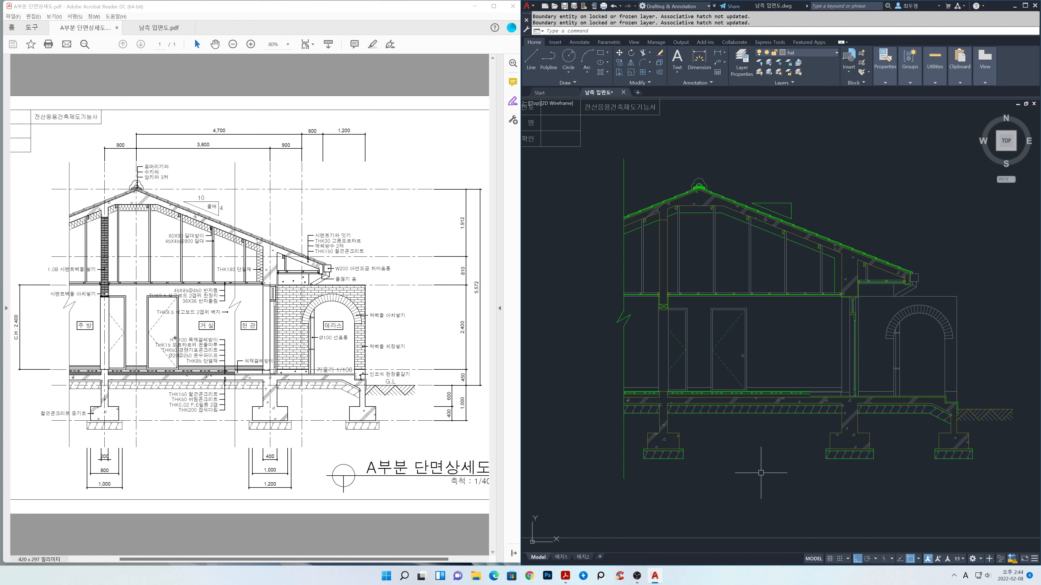
- Thaw and unlock the cen layer
click(826, 53)
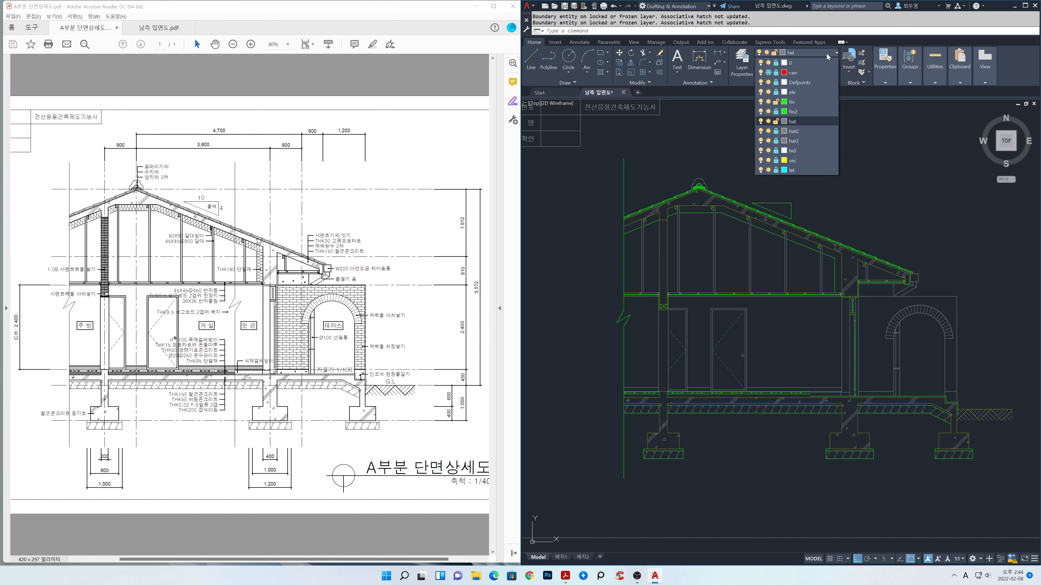
click(826, 54)
click(820, 52)
click(768, 73)
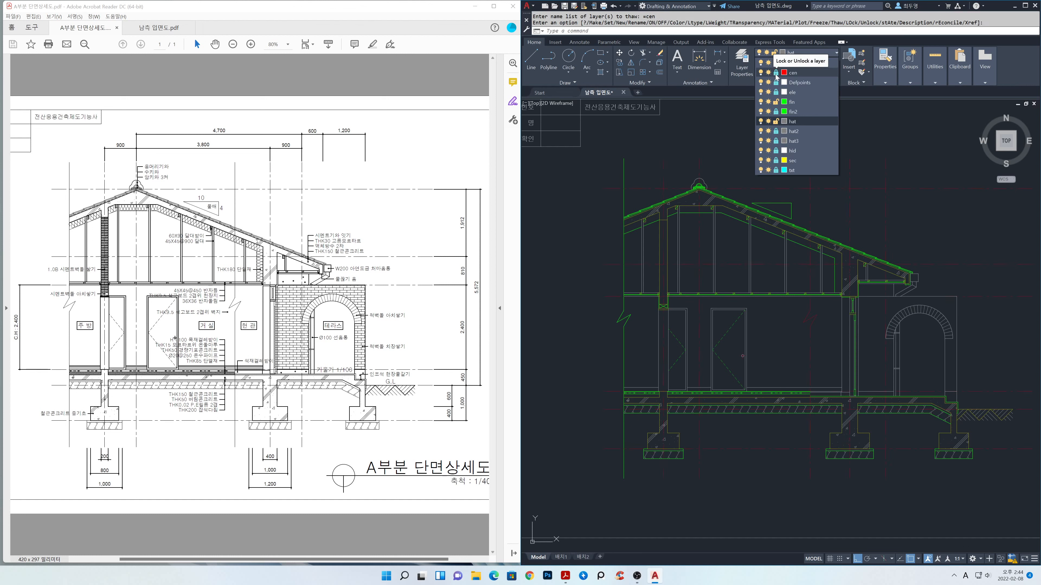
click(775, 75)
- Move the break line between the living room and the entrance to the fin layer, and freeze the cen layer again
click(817, 328)
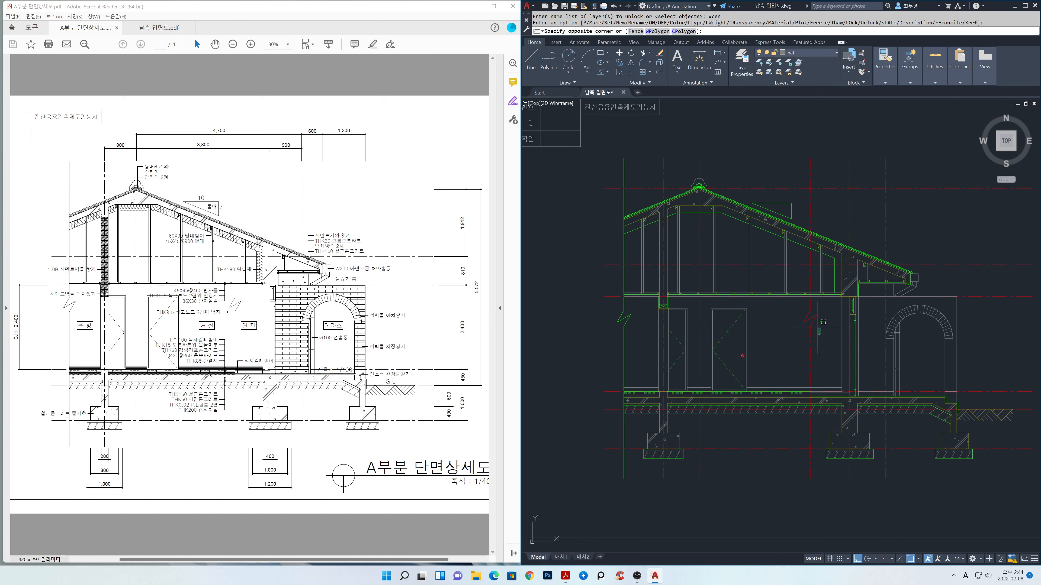
click(799, 310)
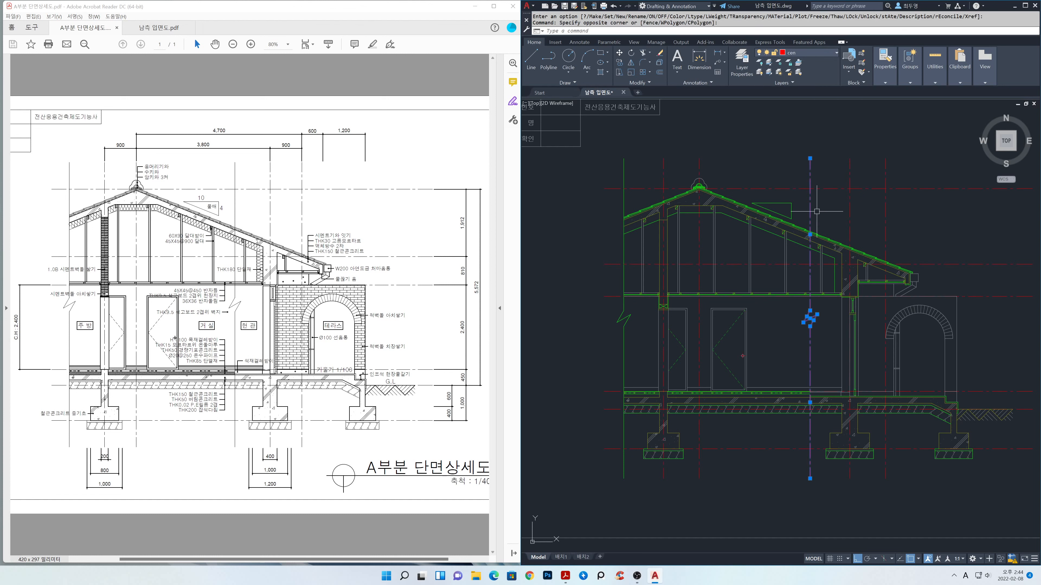
click(826, 54)
click(778, 73)
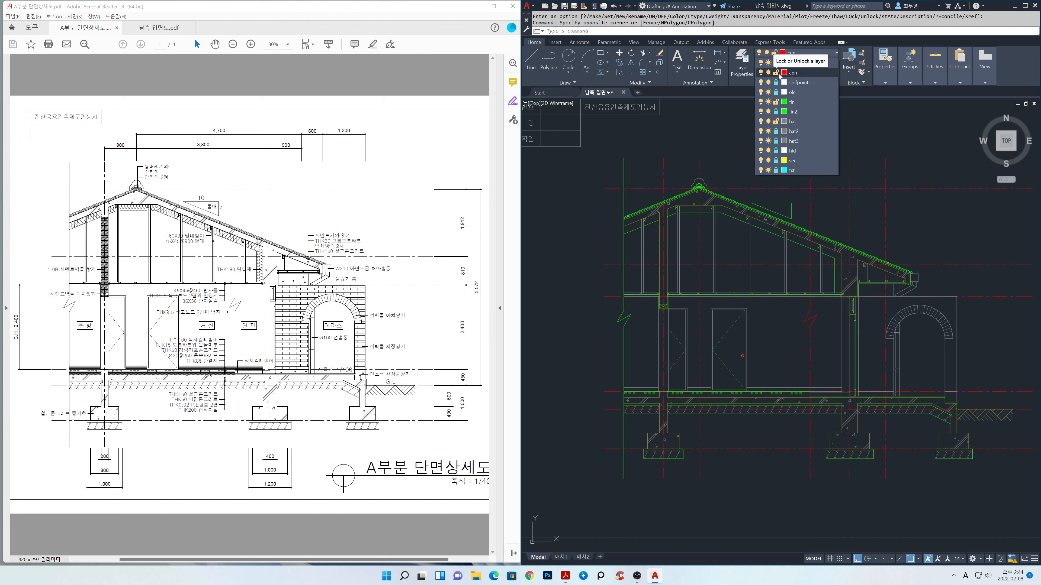
click(792, 101)
key(Escape)
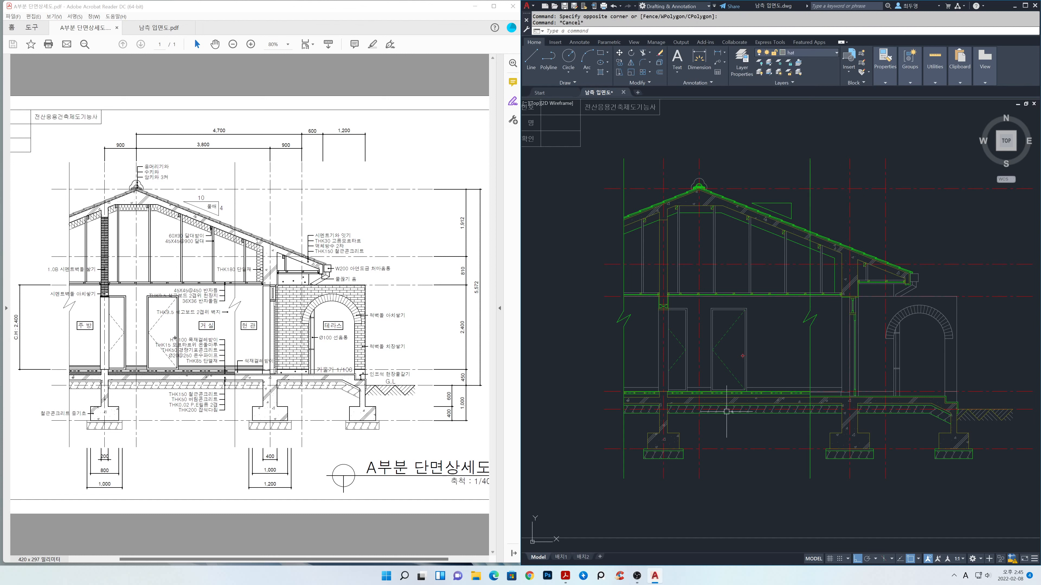
scroll(732, 405, up, 2)
middle_drag(732, 406, 780, 385)
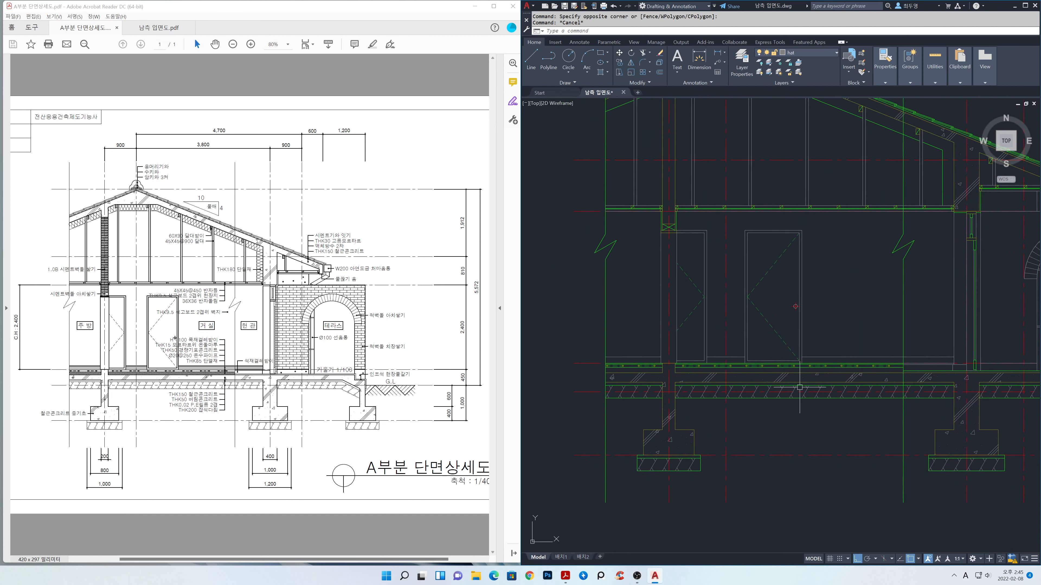
click(834, 56)
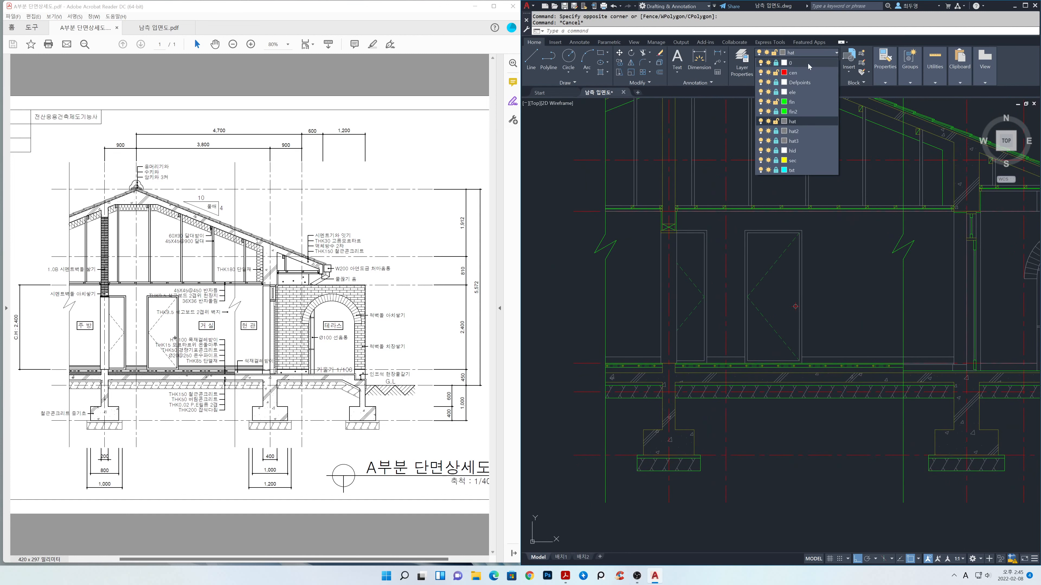
click(767, 73)
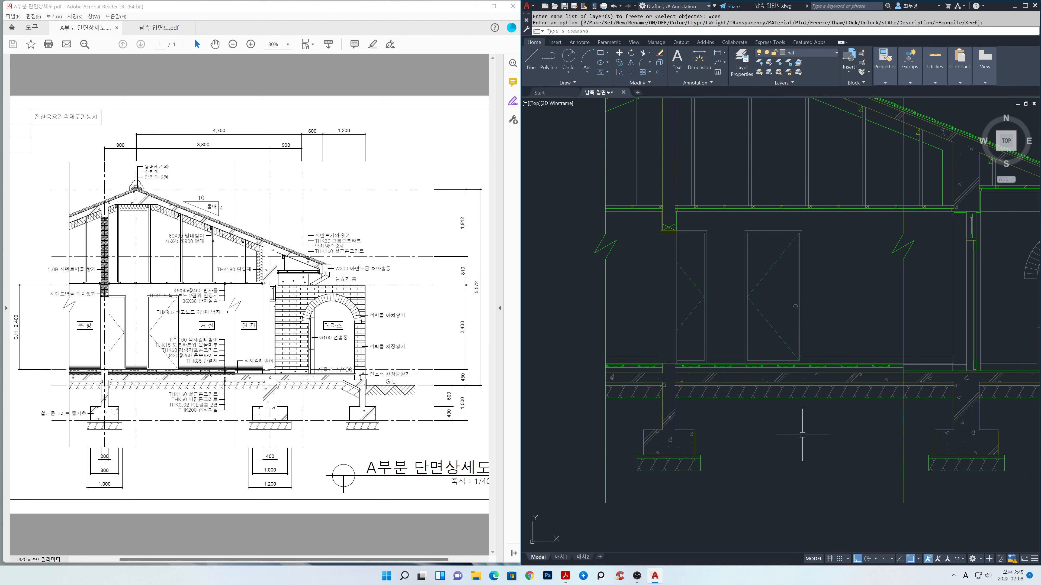
- Hatch the insulation layer under the floor with NET3 at angle 0 and scale 10, with the origin at its lower corner beside the foundation wall
key(Return)
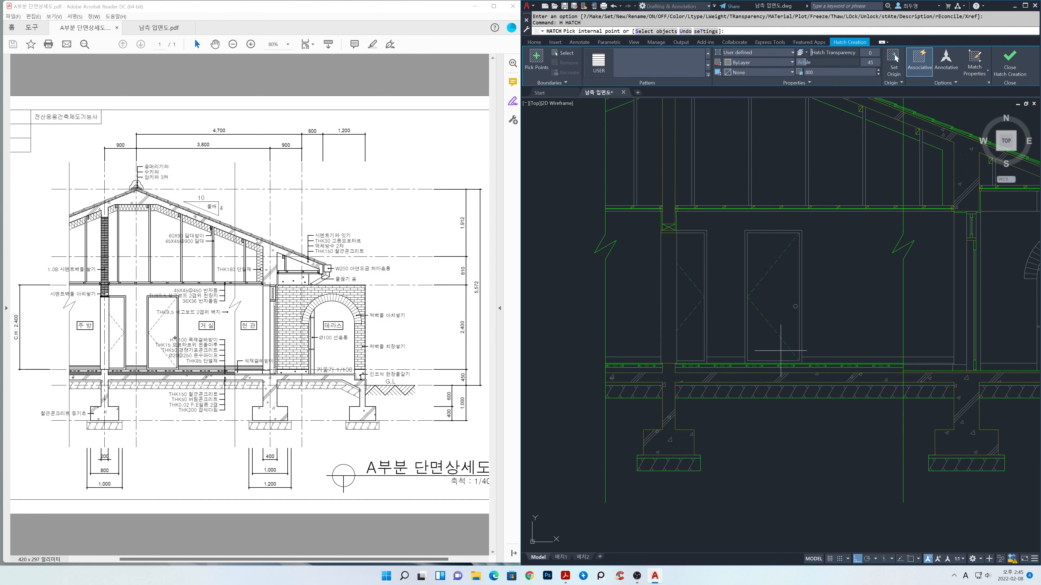
click(776, 52)
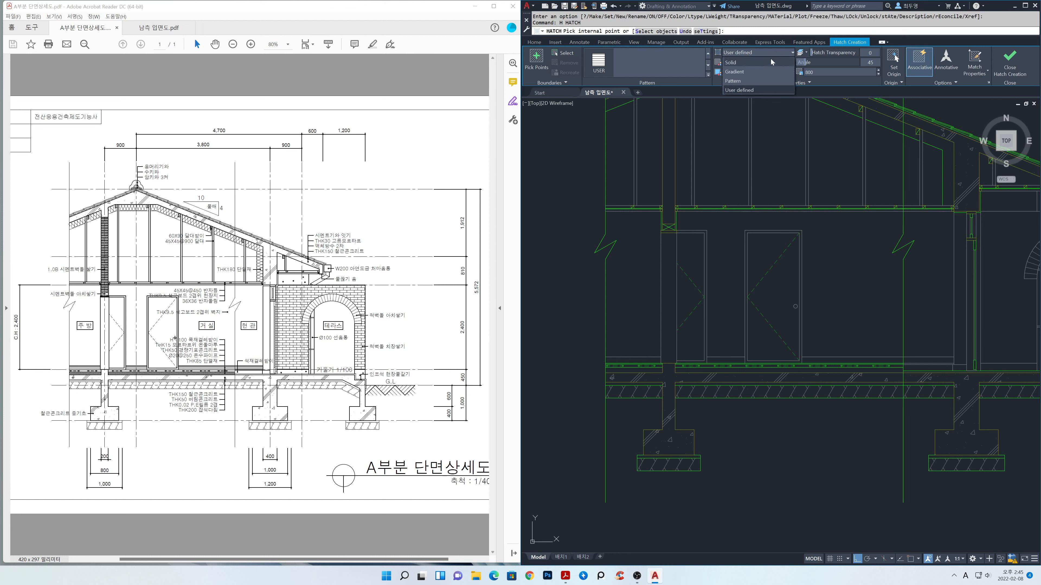
click(770, 80)
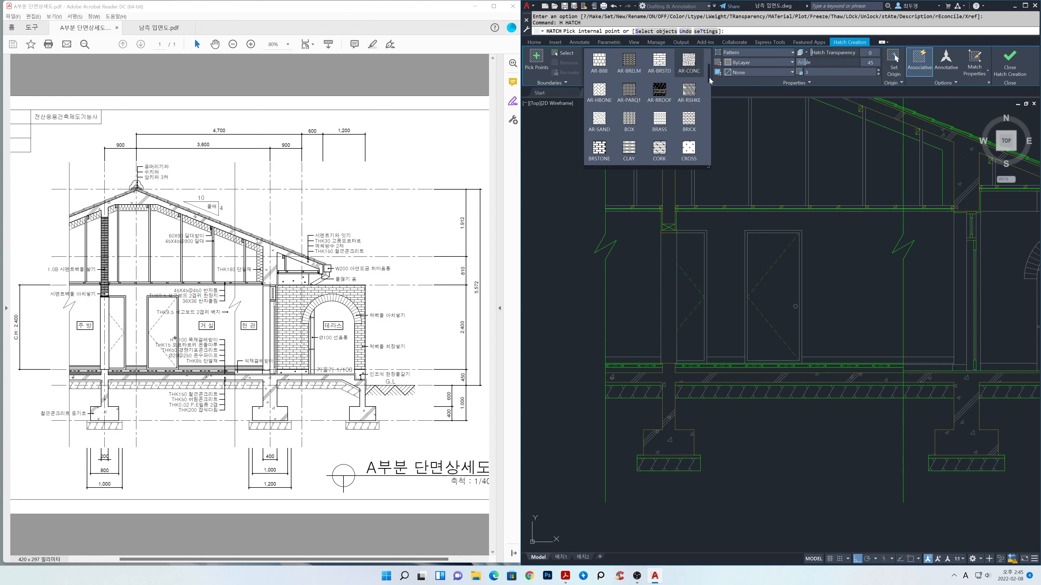
drag(710, 80, 709, 160)
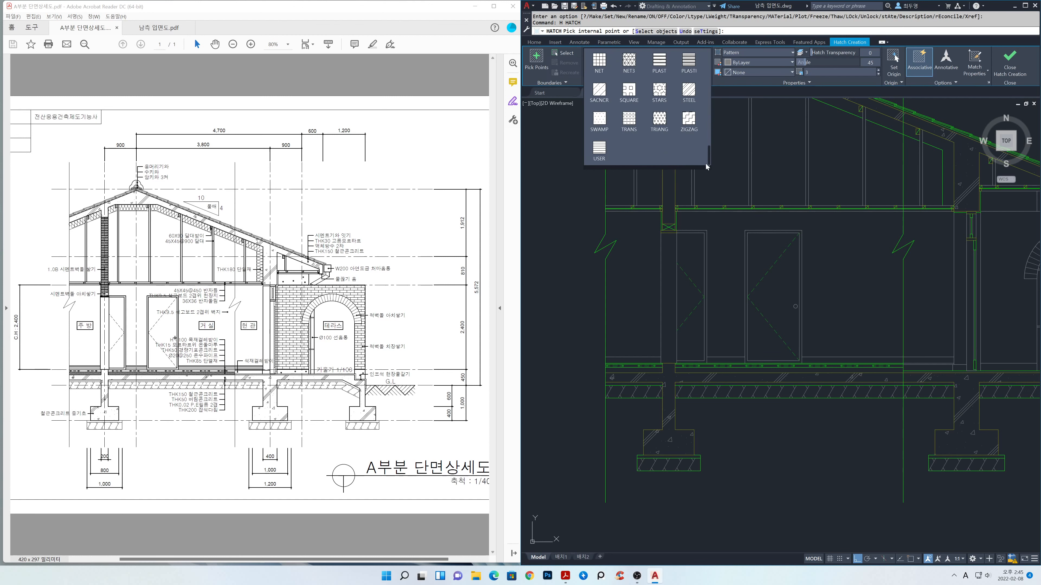
click(629, 63)
click(811, 72)
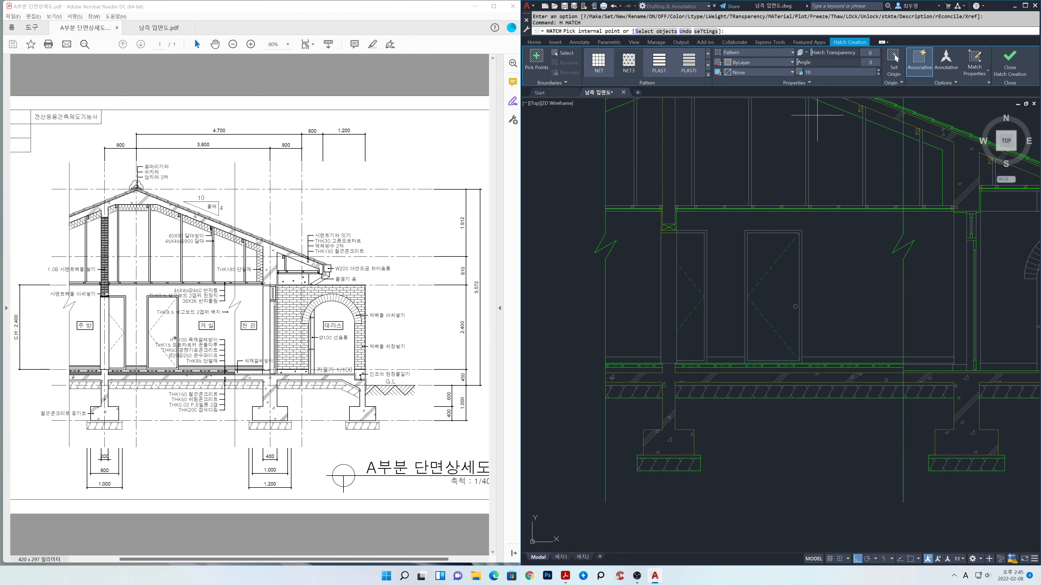
click(683, 369)
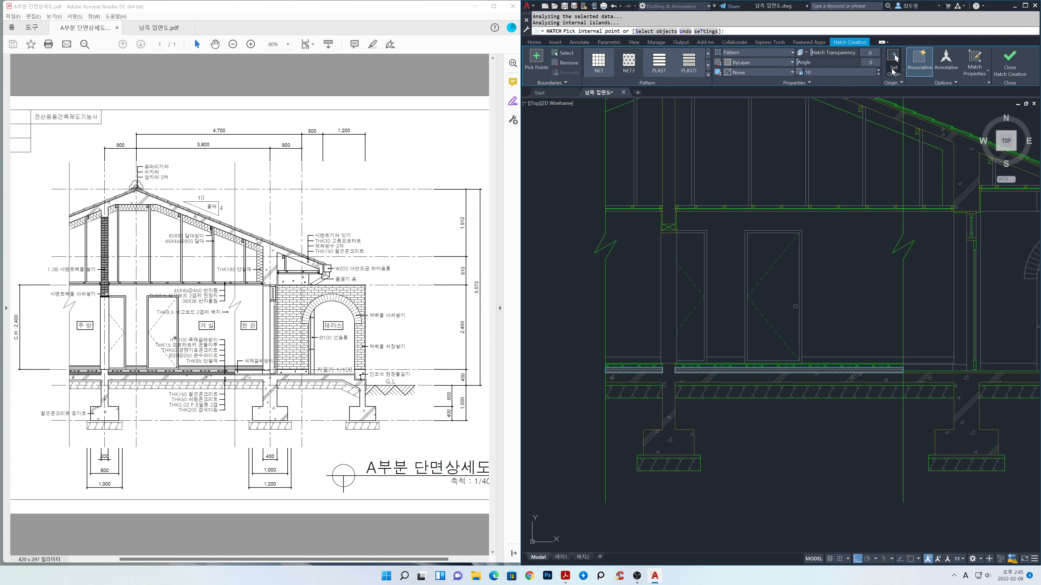
click(894, 57)
scroll(668, 381, up, 3)
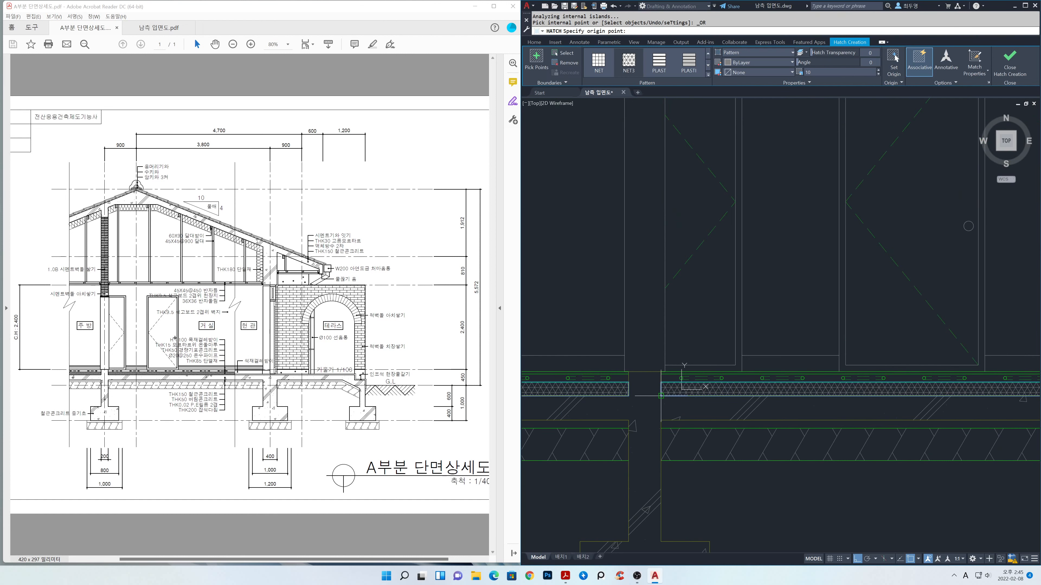
click(661, 396)
scroll(704, 349, down, 3)
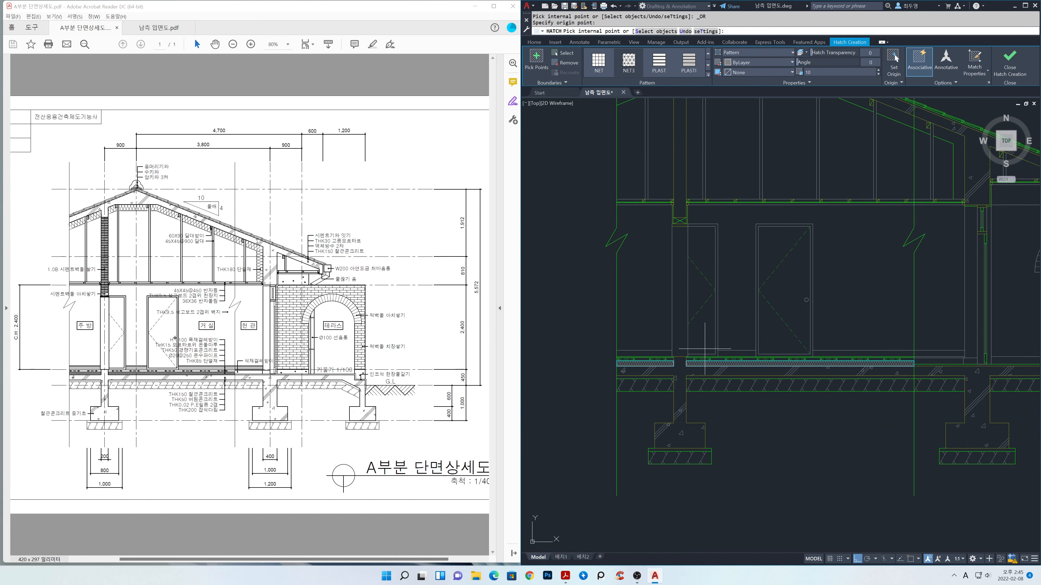
click(1010, 72)
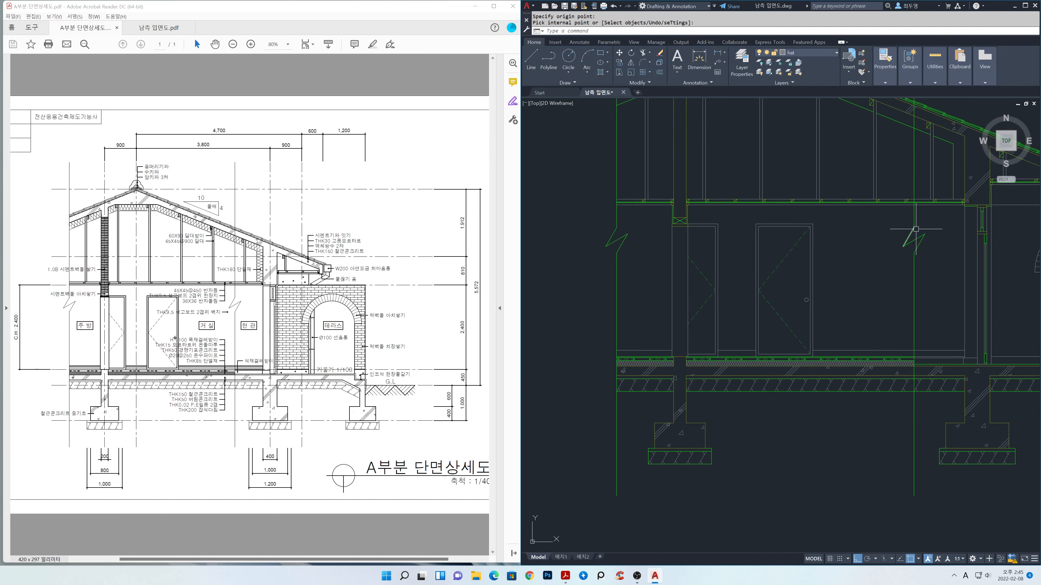
- Hatch all baseboard strips beside the doors with user-defined lines at angle 0 and 30 spacing, with the origin at the lower door-side corner of a strip
scroll(714, 350, up, 2)
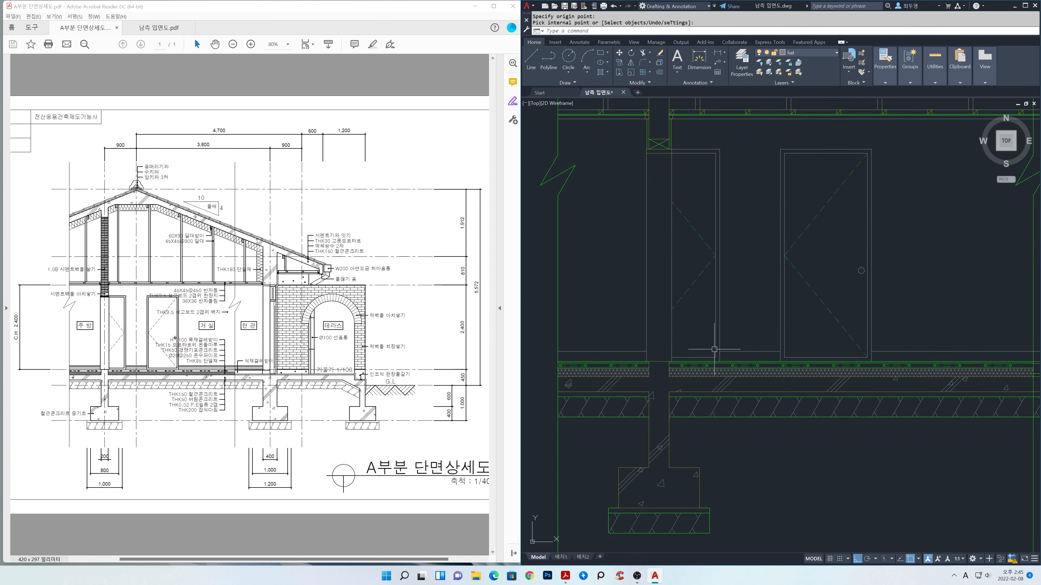
text(h)
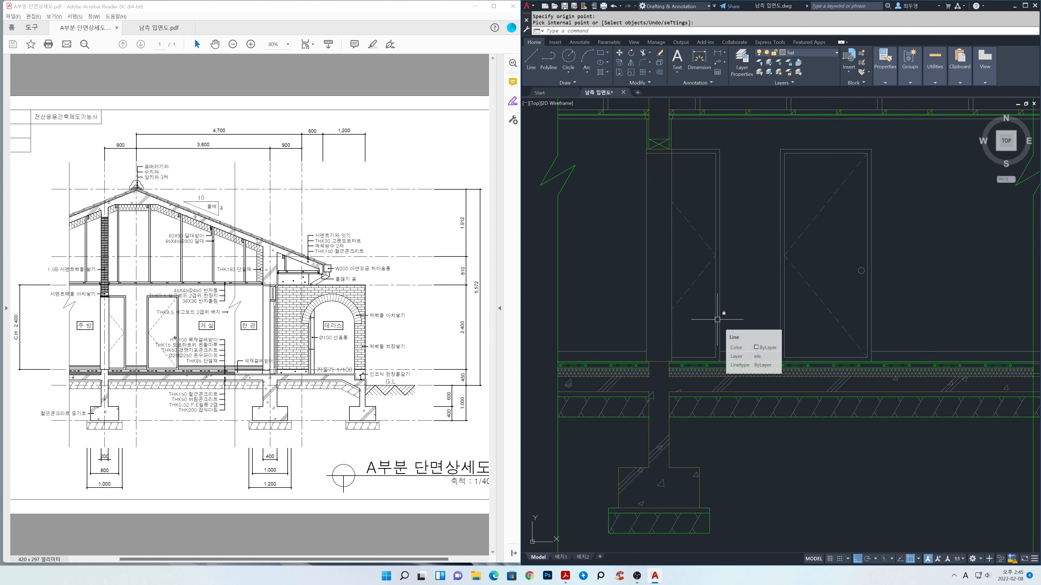
key(Return)
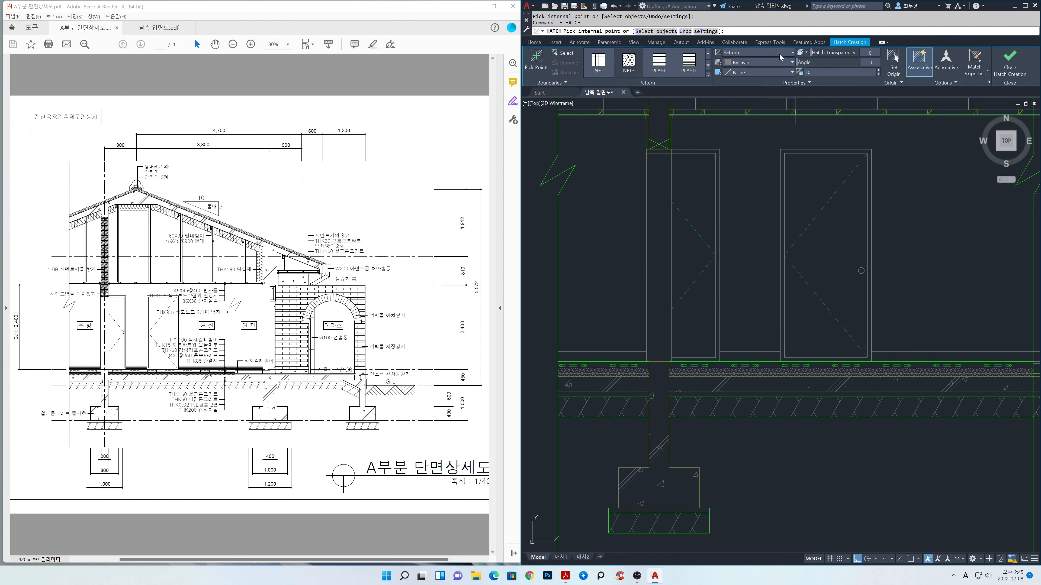
click(779, 53)
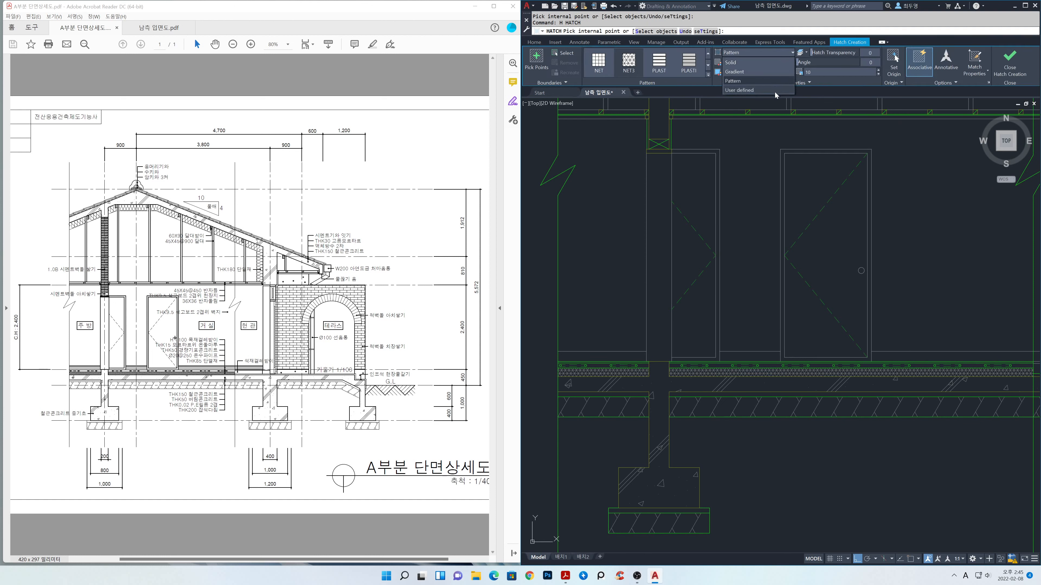
click(775, 90)
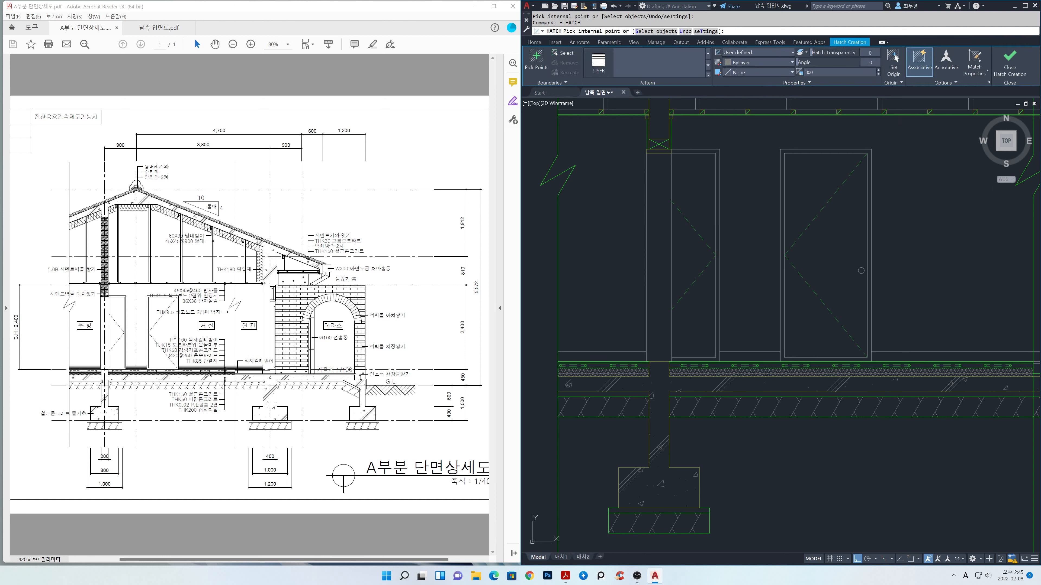
click(834, 73)
click(631, 359)
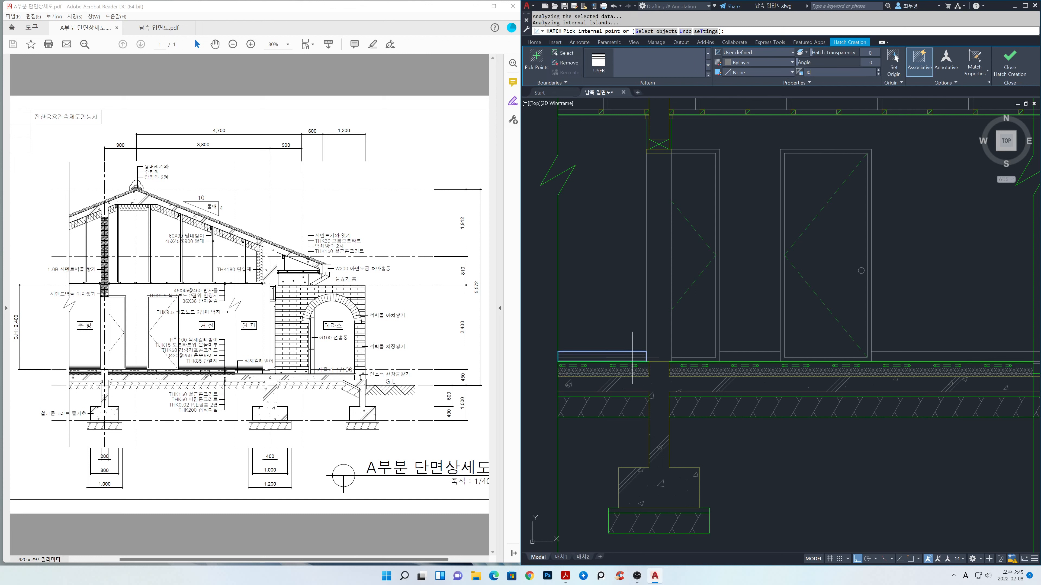
click(727, 355)
scroll(785, 349, down, 2)
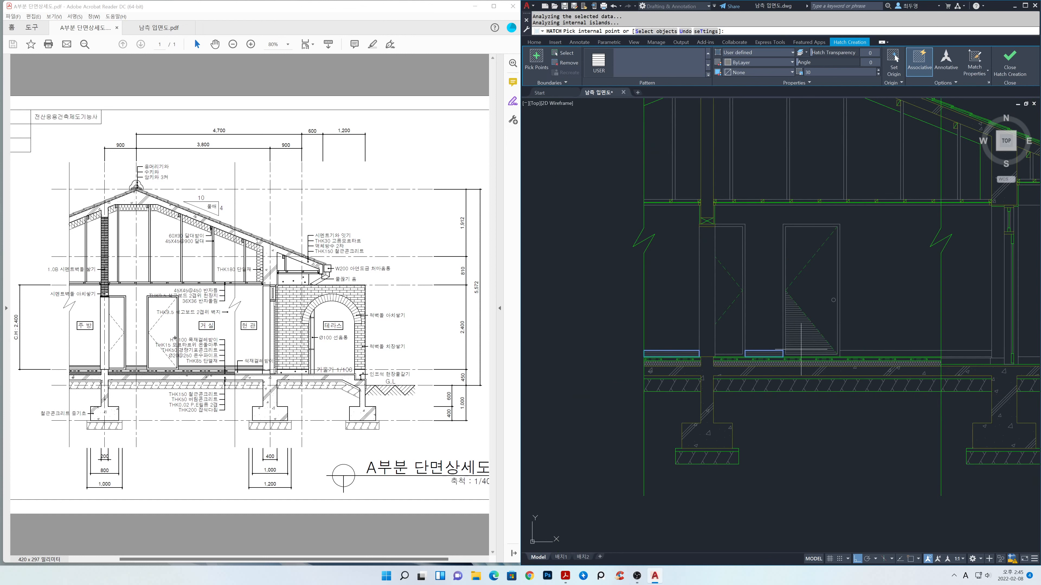
click(889, 353)
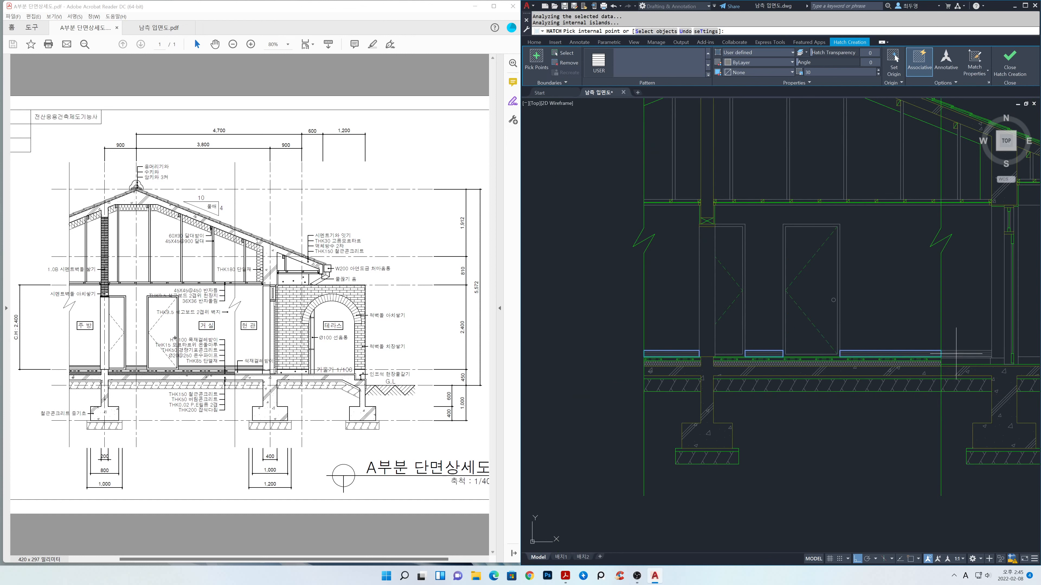
click(966, 353)
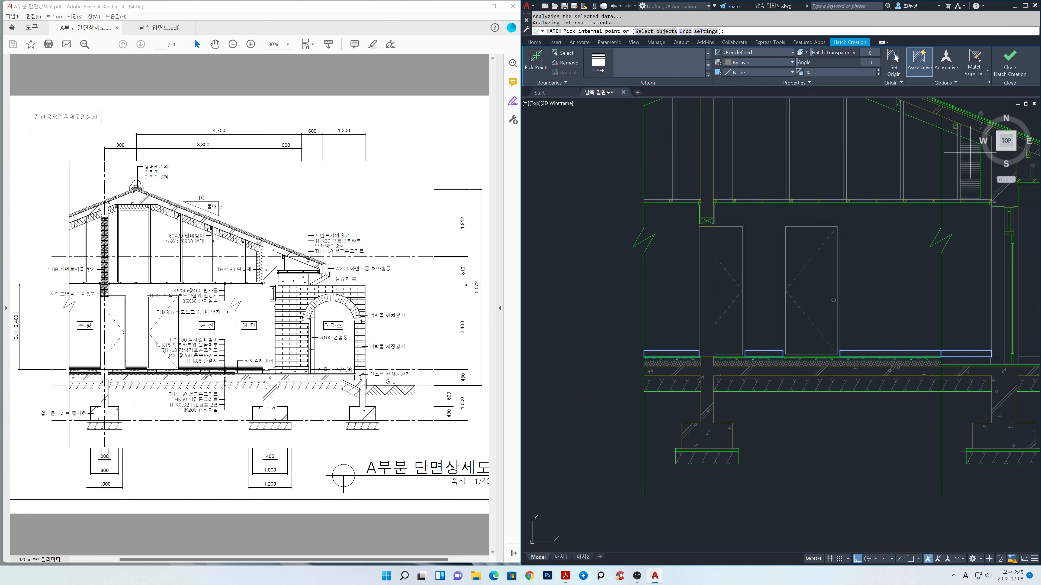
click(895, 57)
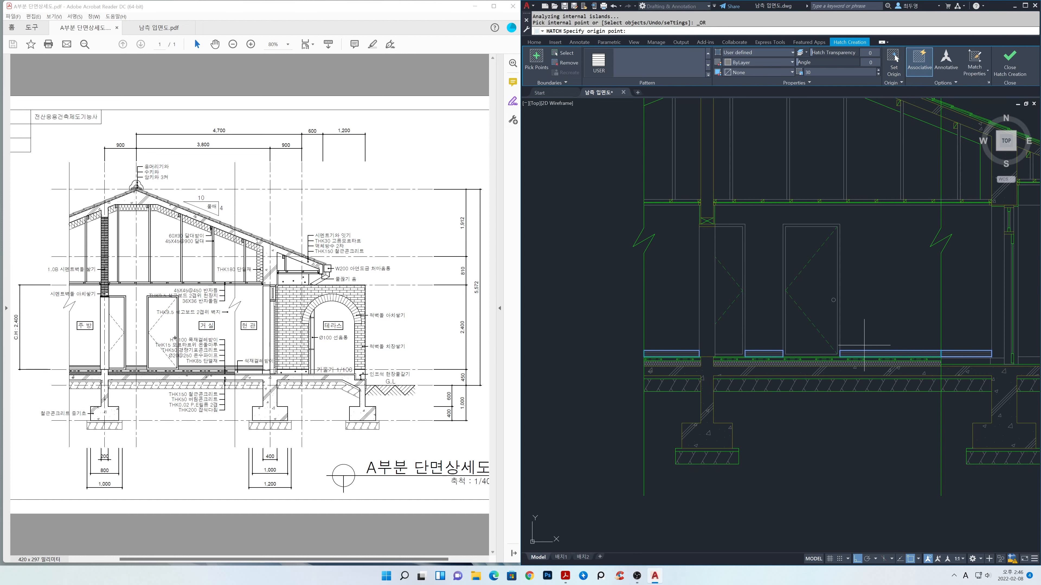
scroll(863, 352, up, 5)
click(774, 384)
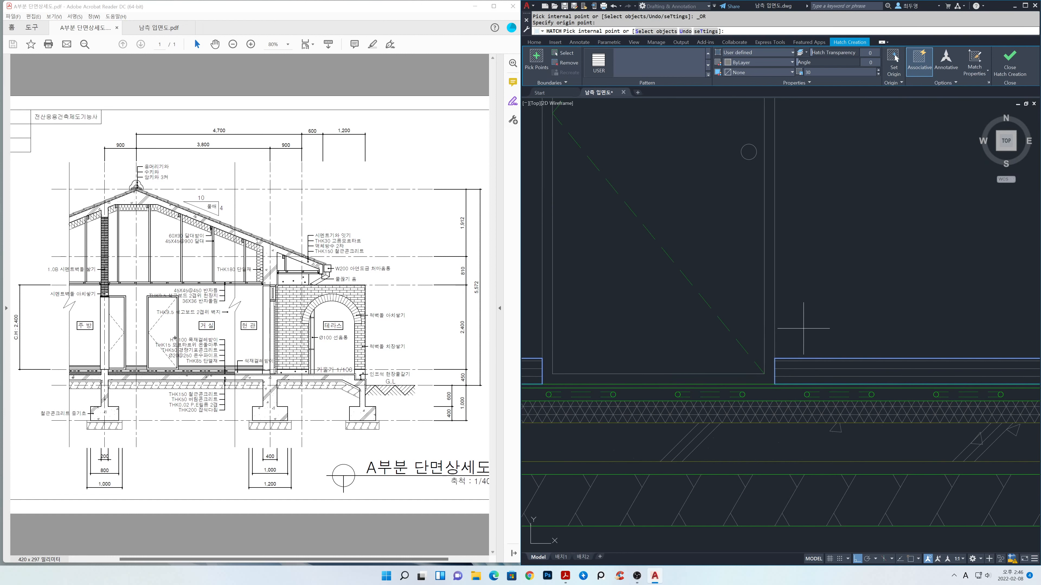
scroll(819, 333, down, 4)
middle_drag(828, 334, 802, 398)
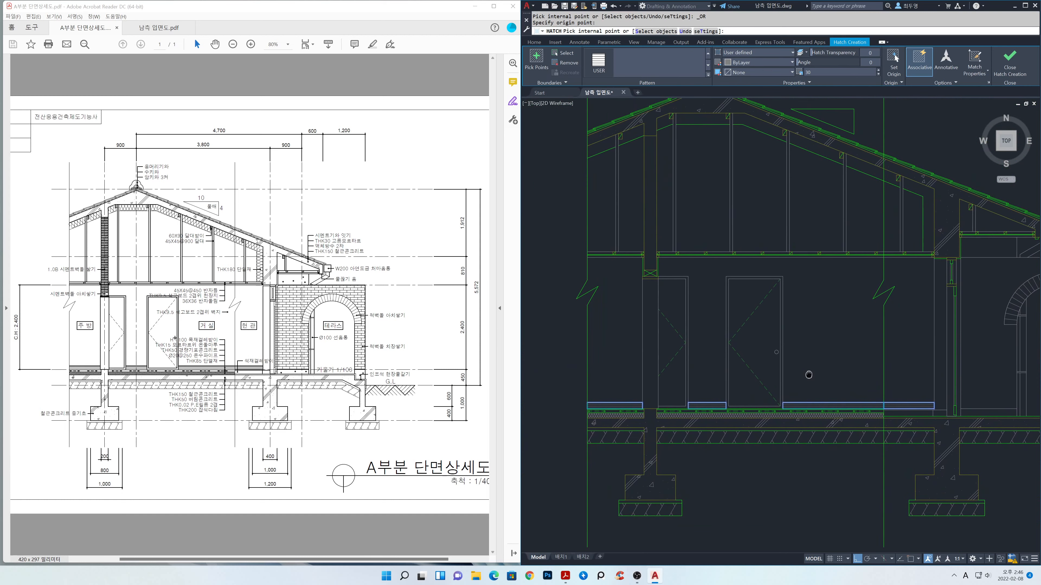
click(1010, 72)
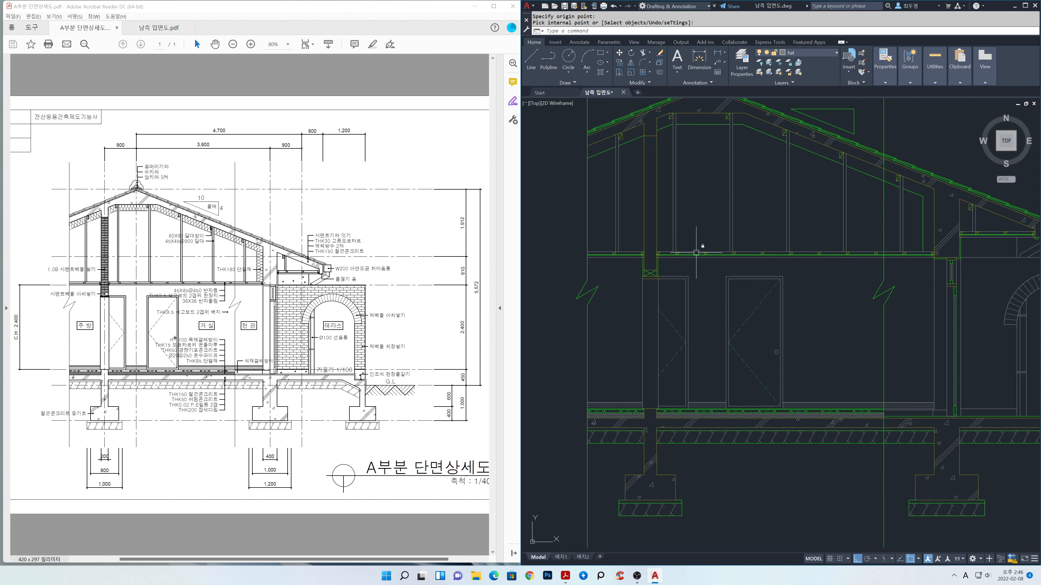
- Hatch the trim above the door and the ceiling moulding beside the brick wall with ANSI31 at angle 0 and scale 3
text(H)
key(Return)
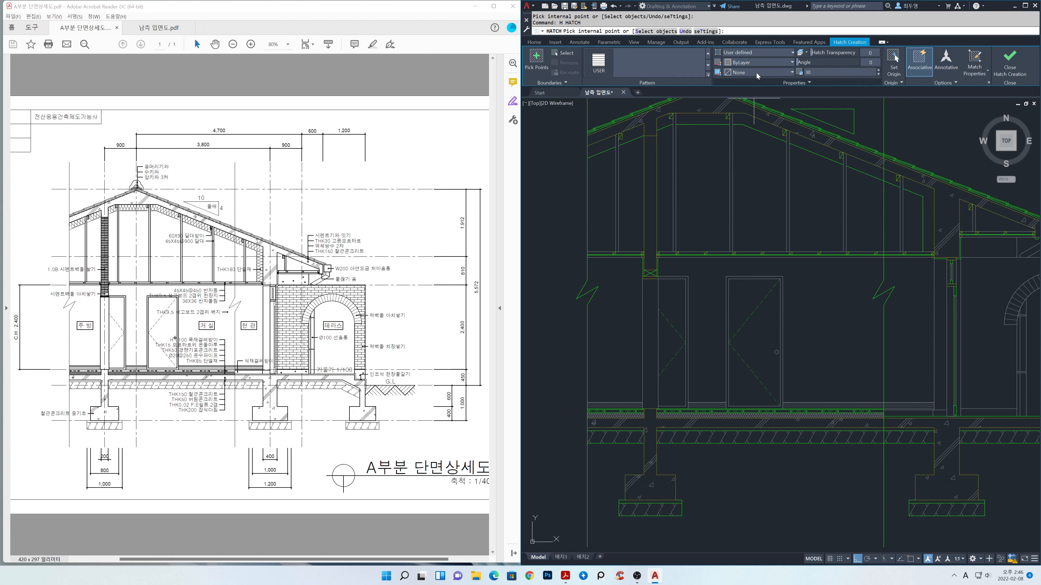
click(760, 52)
click(755, 80)
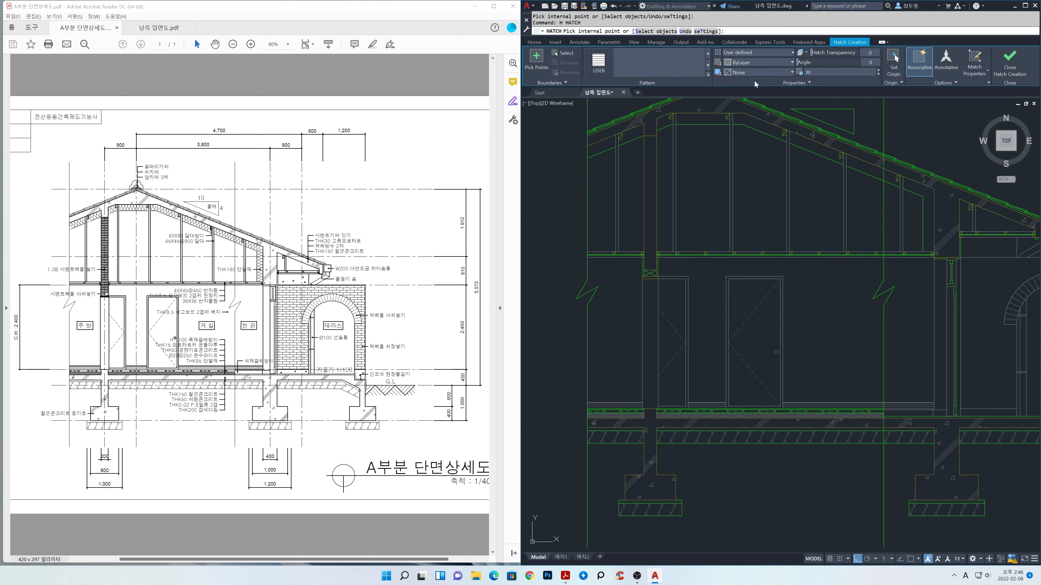
click(708, 75)
drag(706, 150, 708, 58)
click(657, 66)
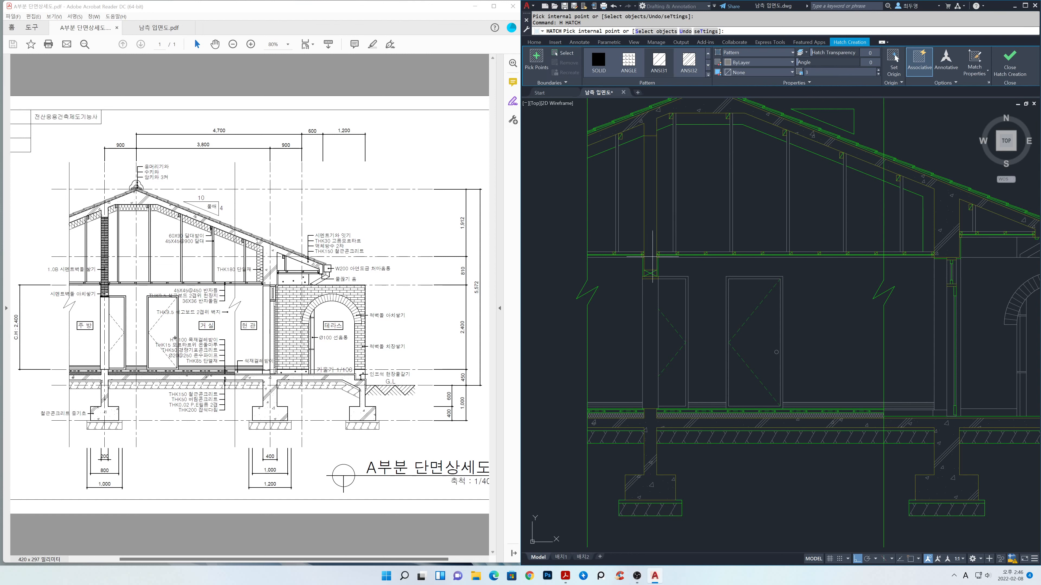
scroll(647, 289, up, 4)
middle_drag(659, 289, 699, 385)
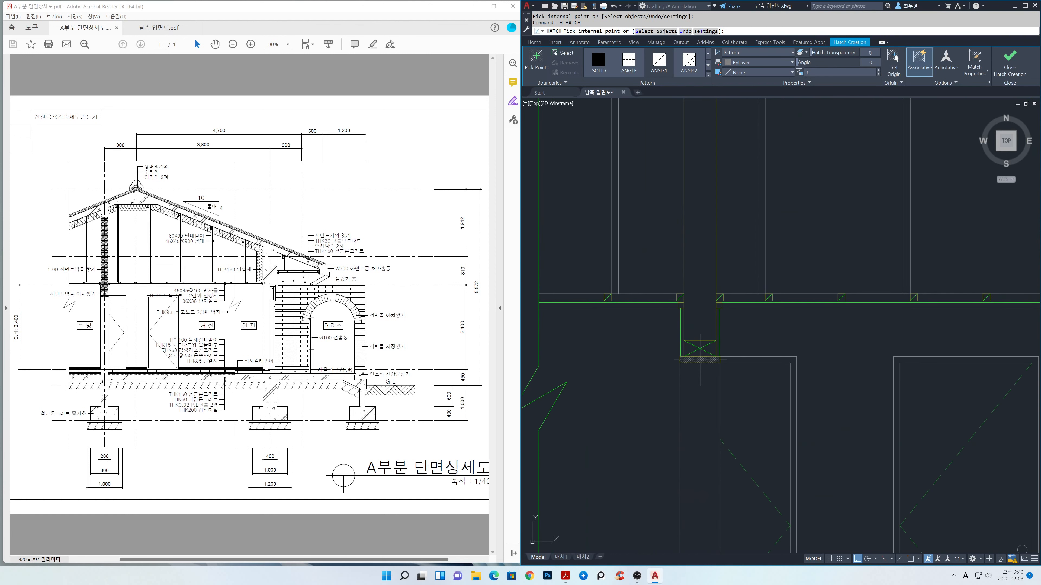
click(693, 359)
click(681, 306)
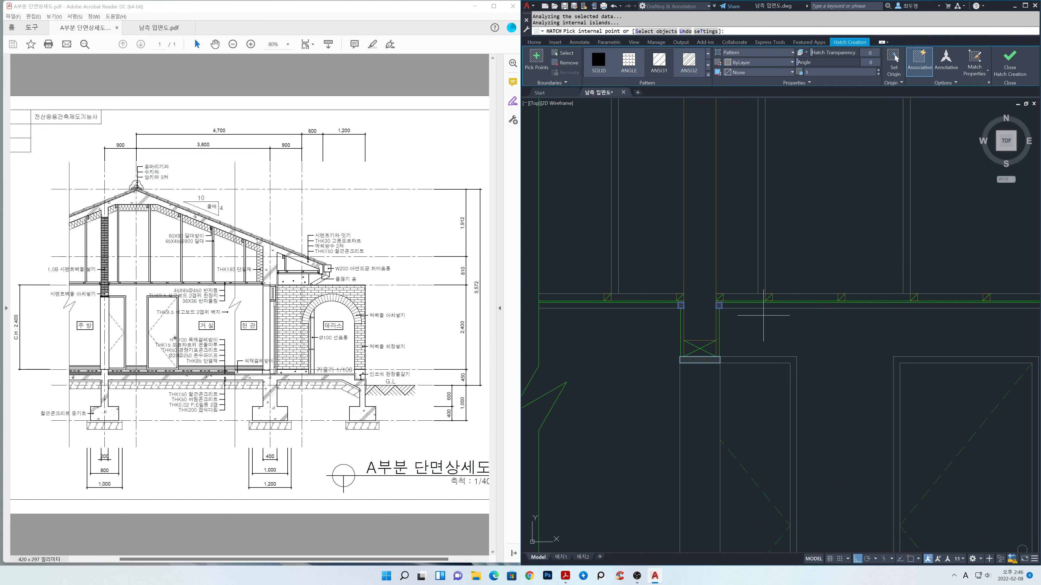
- Extend the same hatch to the ceiling mouldings at the entrance-side wall and under the eaves ceiling, and finish it
scroll(760, 315, down, 2)
middle_drag(834, 318, 570, 318)
scroll(793, 321, up, 2)
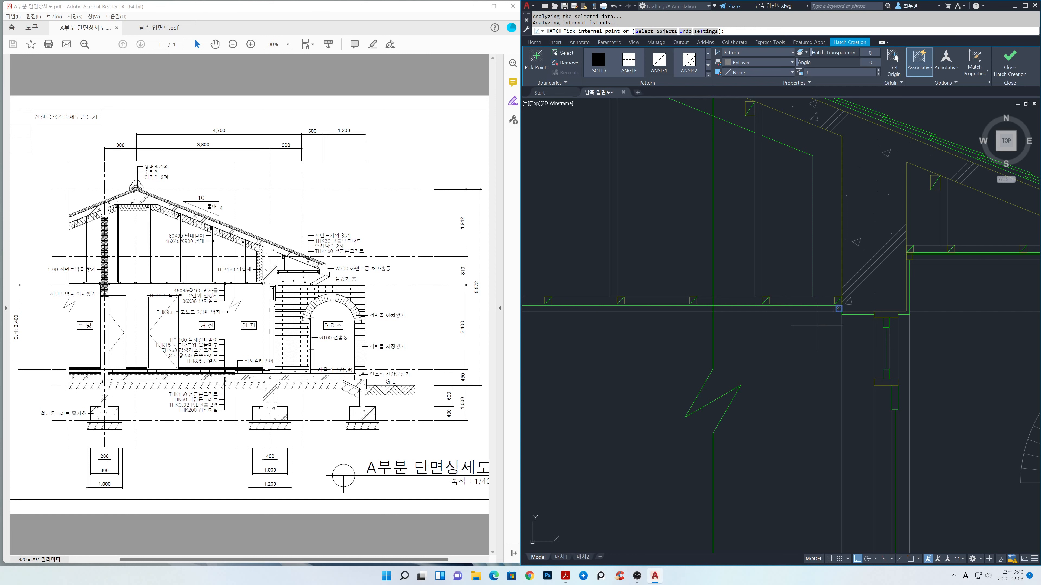
scroll(803, 312, down, 2)
scroll(892, 297, up, 2)
middle_drag(891, 297, 683, 322)
click(650, 303)
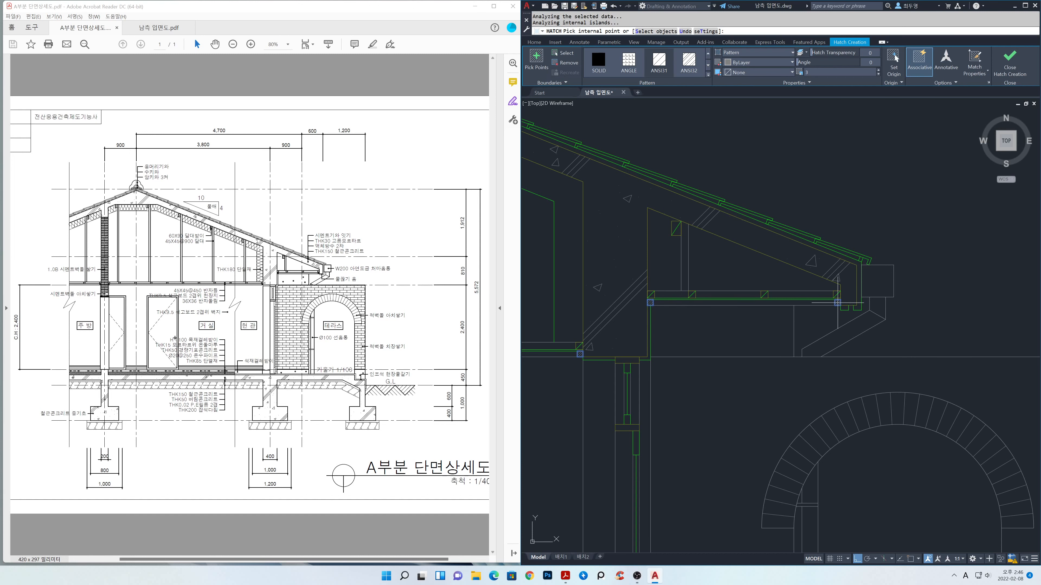
scroll(902, 302, down, 2)
middle_drag(816, 349, 972, 331)
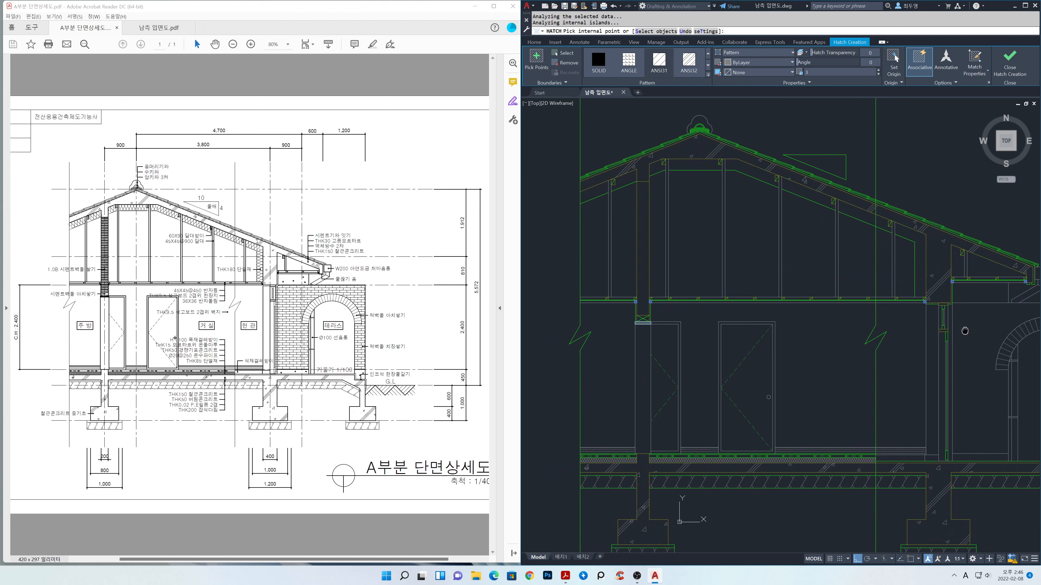
click(1013, 76)
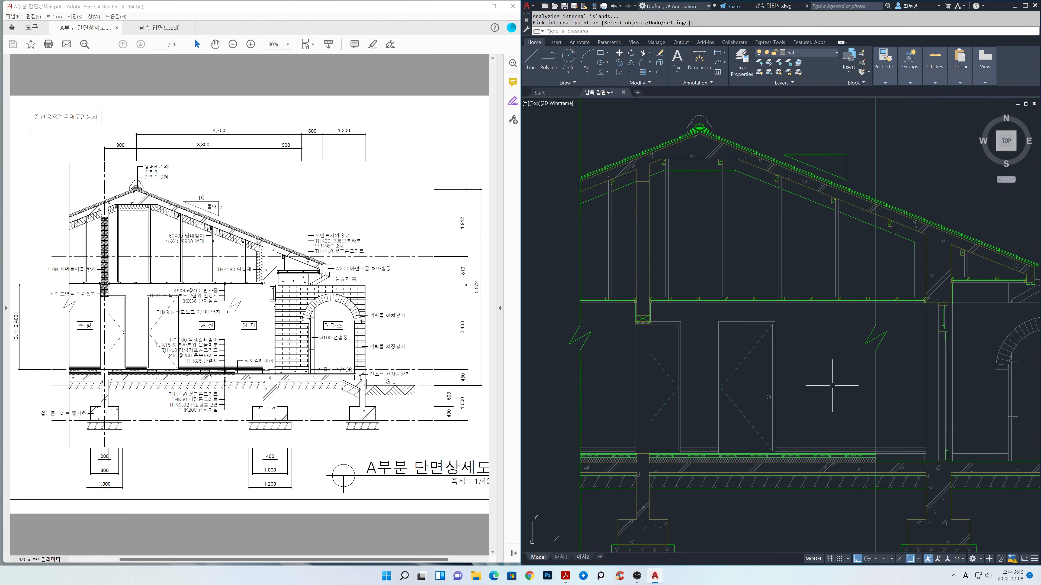
- Unlock the sec layer and make it current
middle_drag(686, 256, 745, 344)
scroll(696, 330, up, 3)
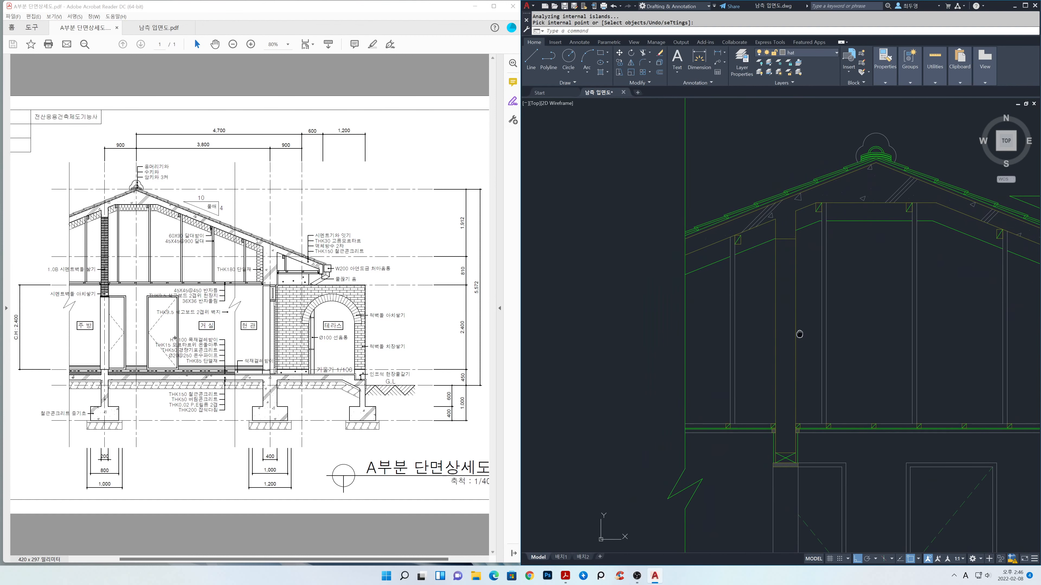
click(822, 52)
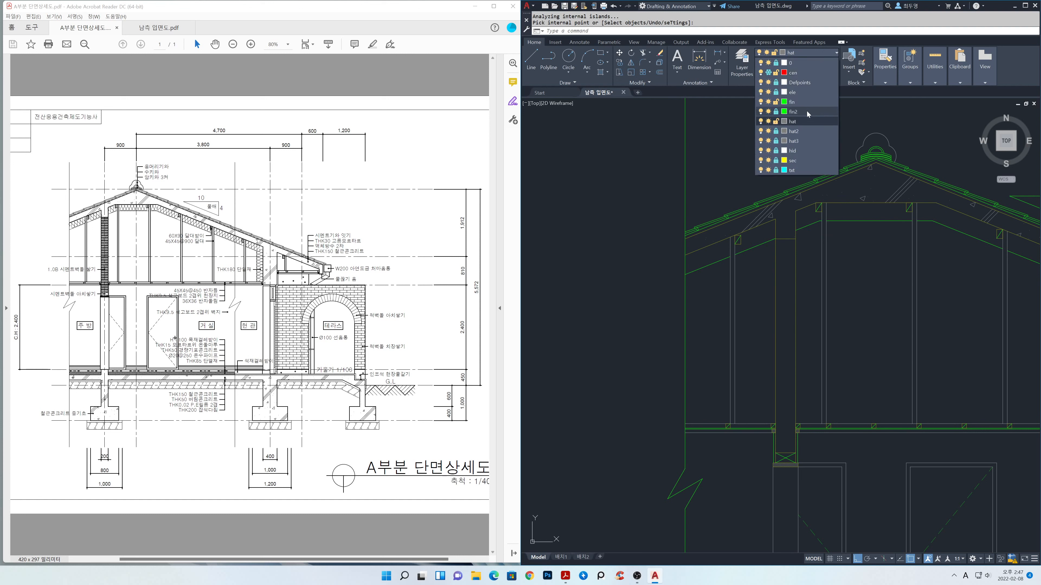
click(776, 160)
click(799, 163)
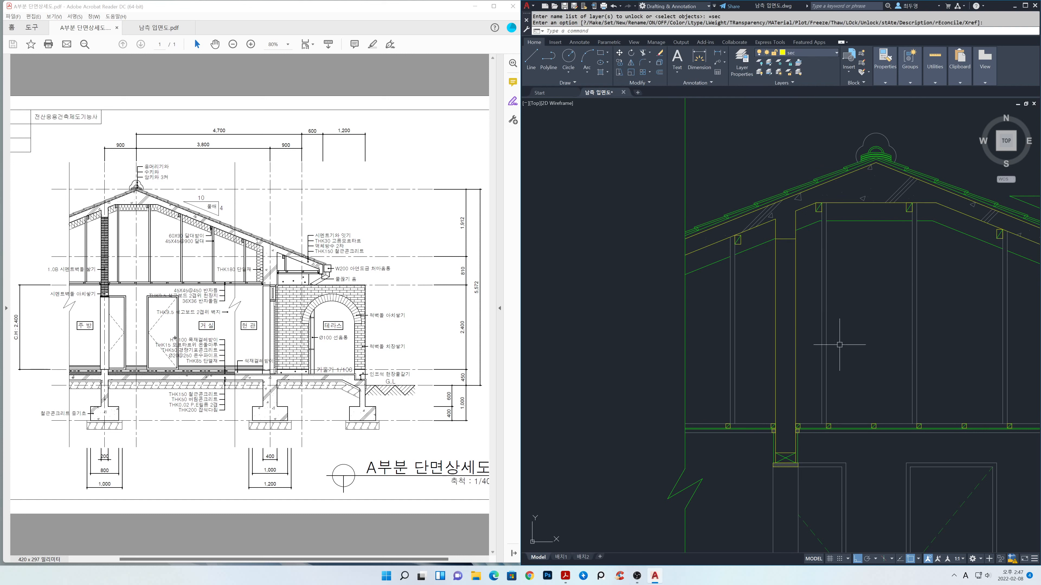
- Hatch the brick wall above the door with user-defined lines at angle 0 and 70 spacing, with the origin at its lower corner
text(H)
key(Return)
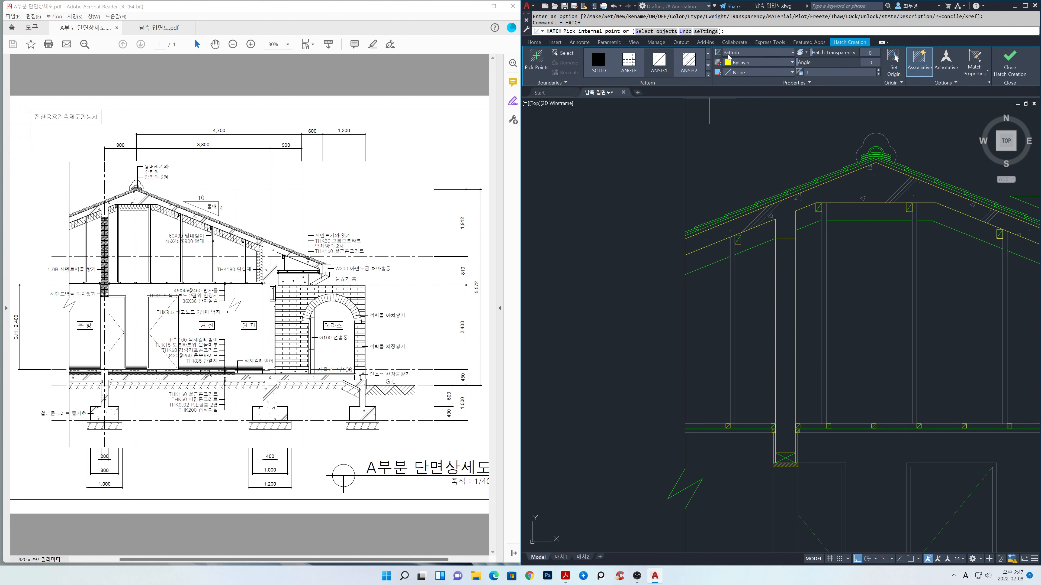
click(729, 57)
click(738, 89)
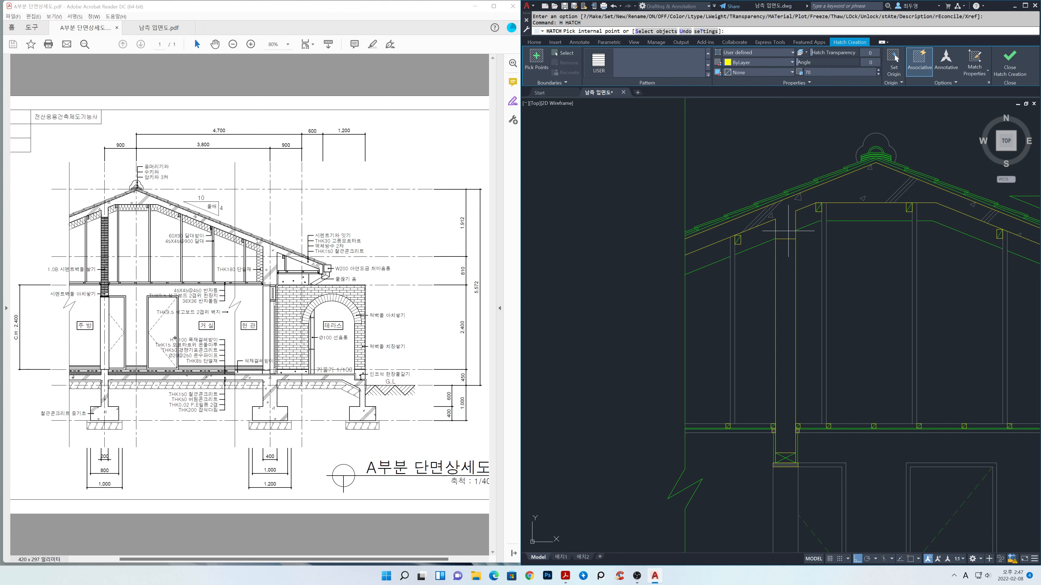
click(785, 307)
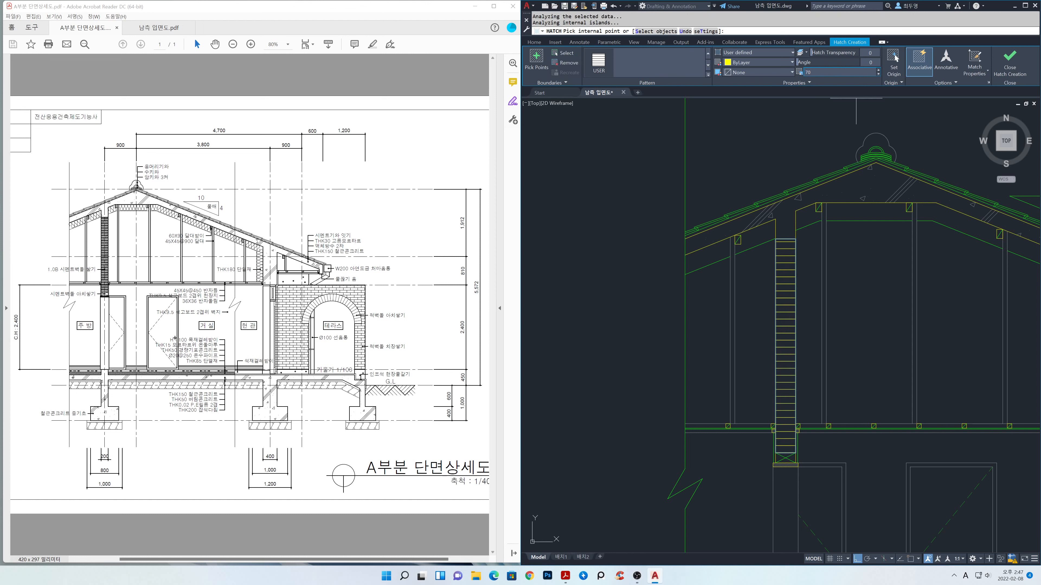
click(893, 62)
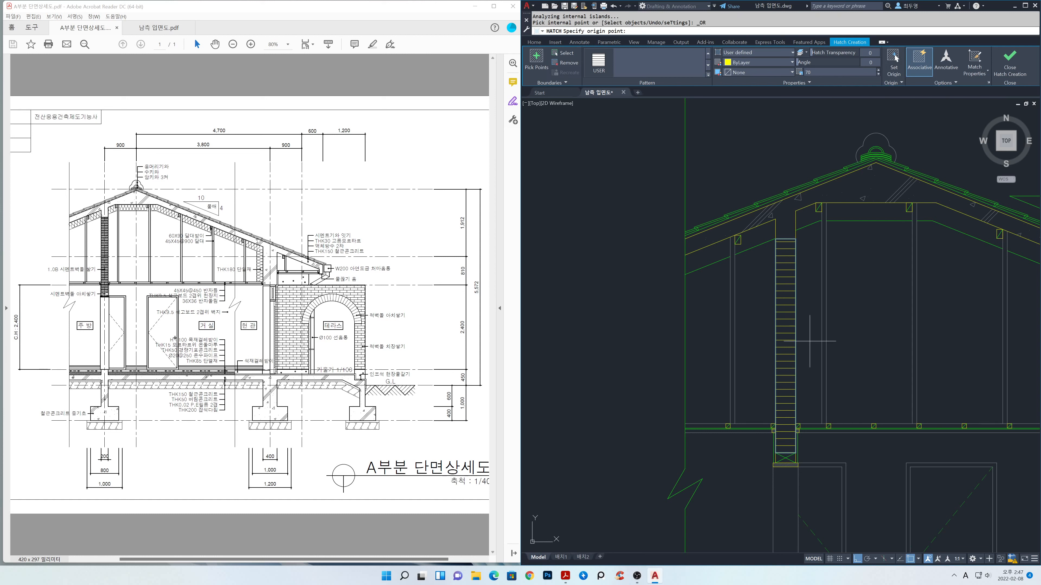
click(775, 453)
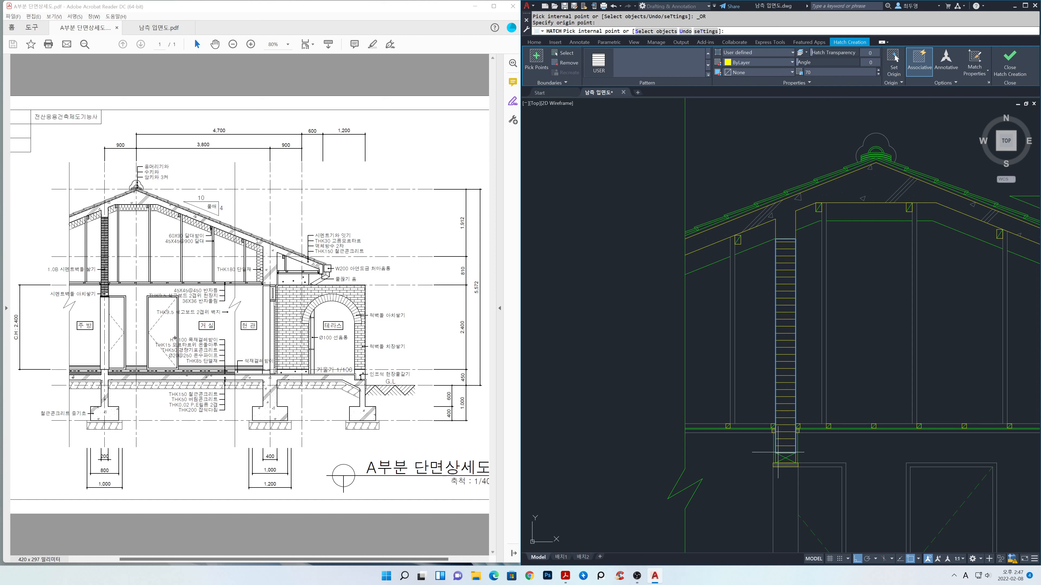
click(1009, 69)
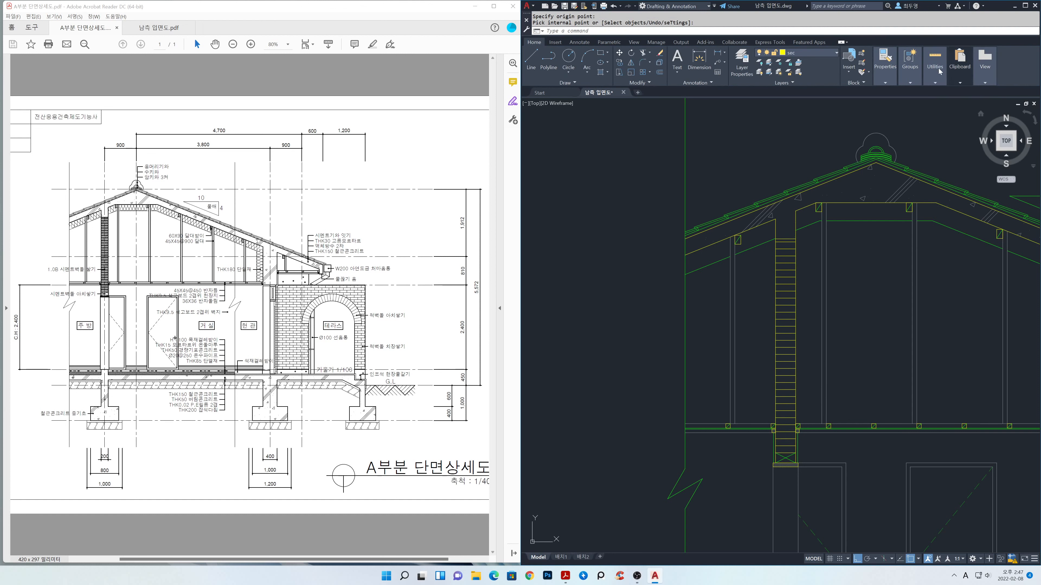
- Make the hat layer current and add an ANSI31 hatch at scale 5 over the brick wall above the door
click(829, 53)
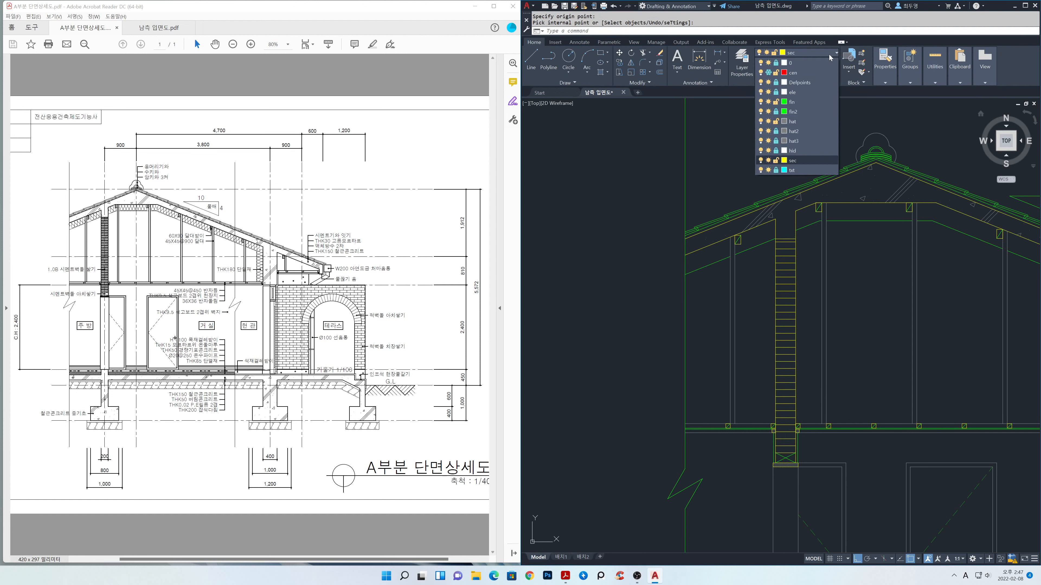
click(813, 122)
text(h)
key(Return)
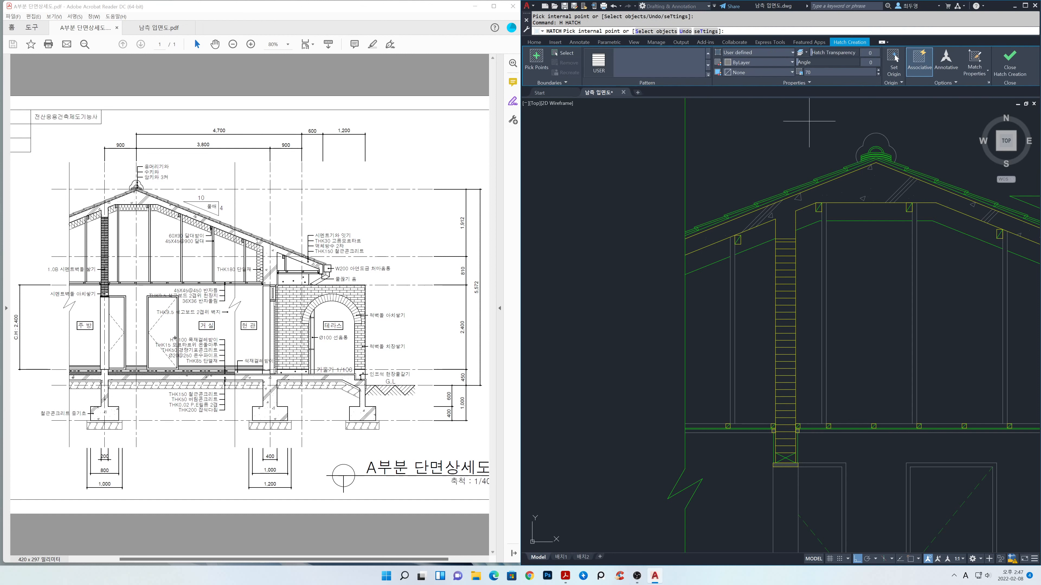
click(753, 53)
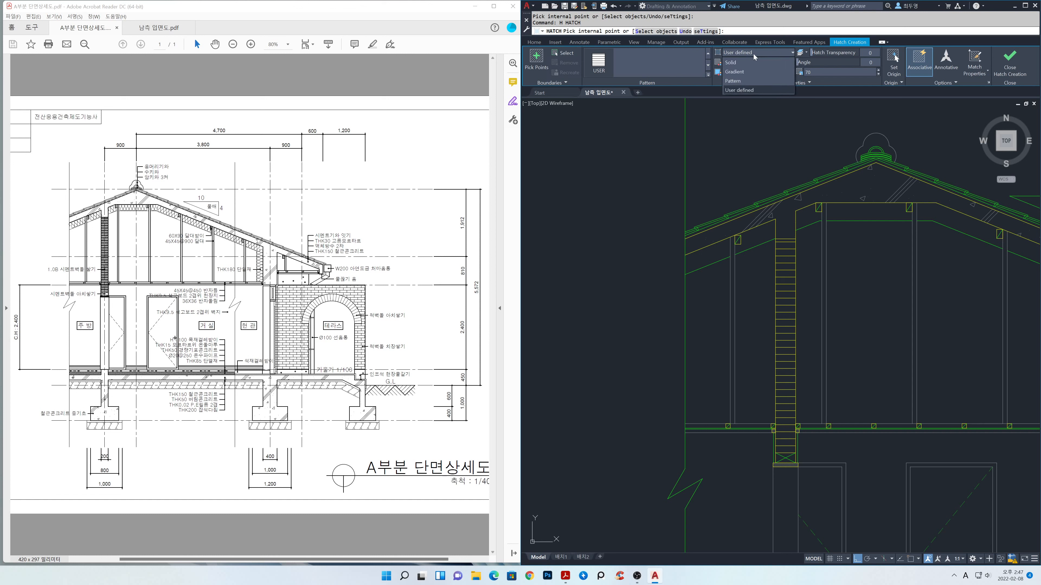
click(752, 81)
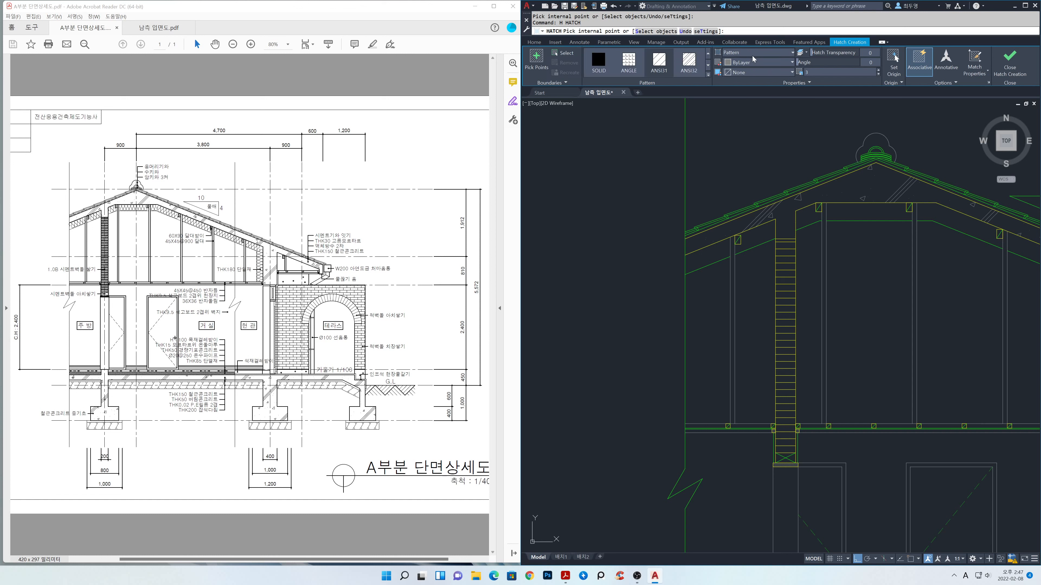
click(821, 70)
text(5)
click(786, 282)
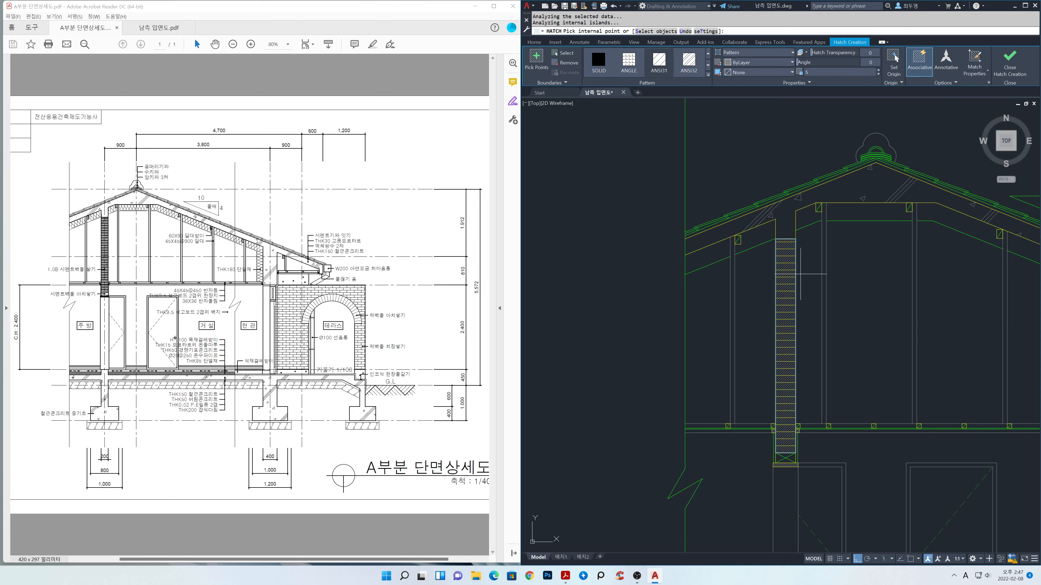
click(1009, 70)
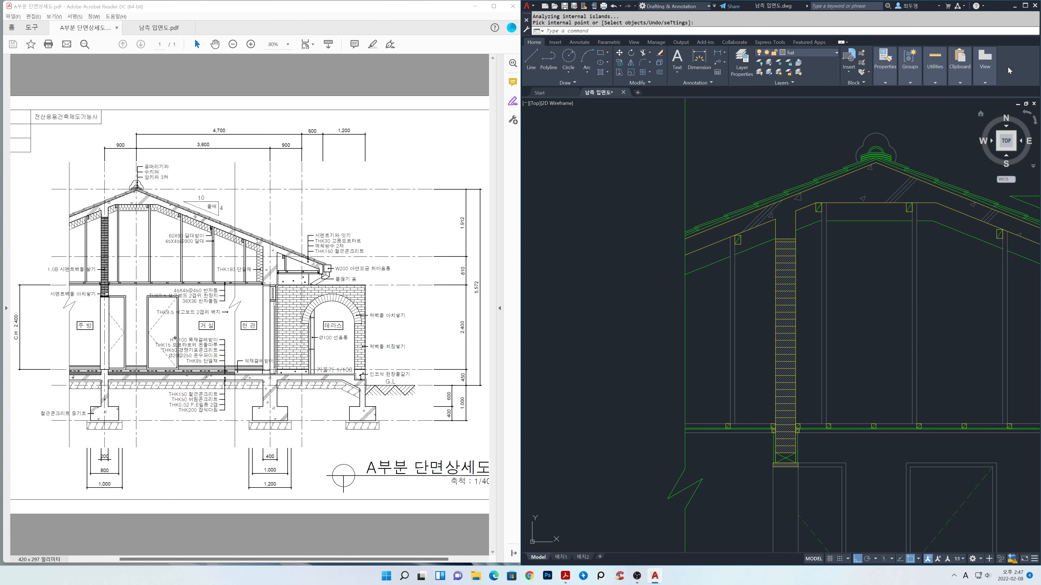
- Lock the sec layer again
click(827, 52)
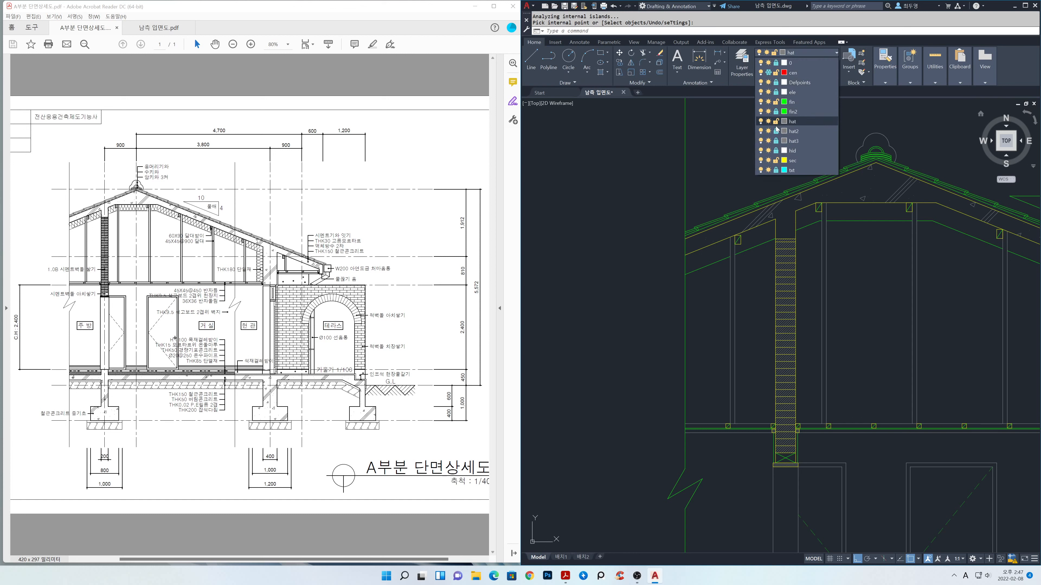
click(776, 160)
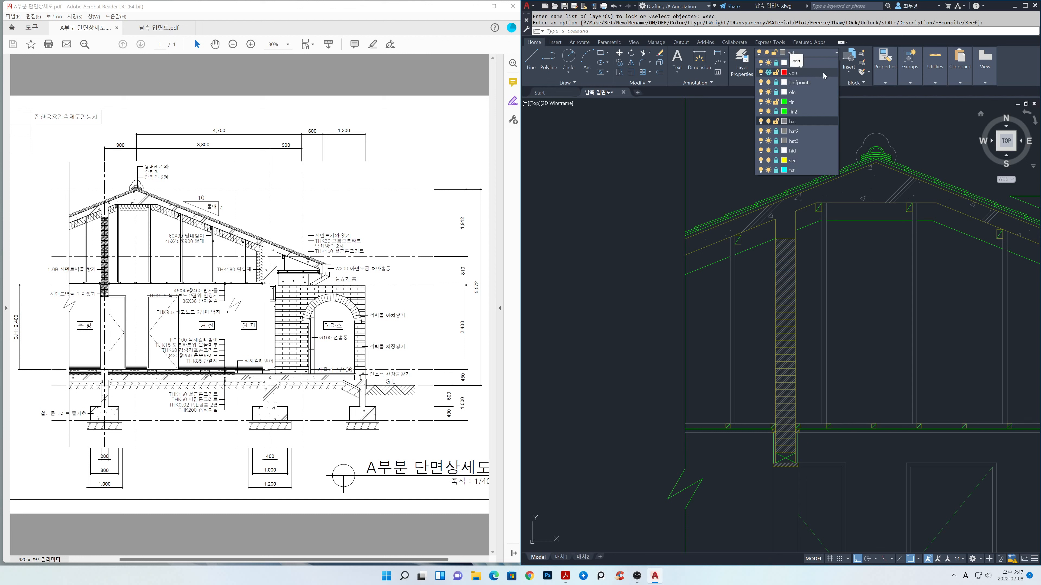
click(873, 106)
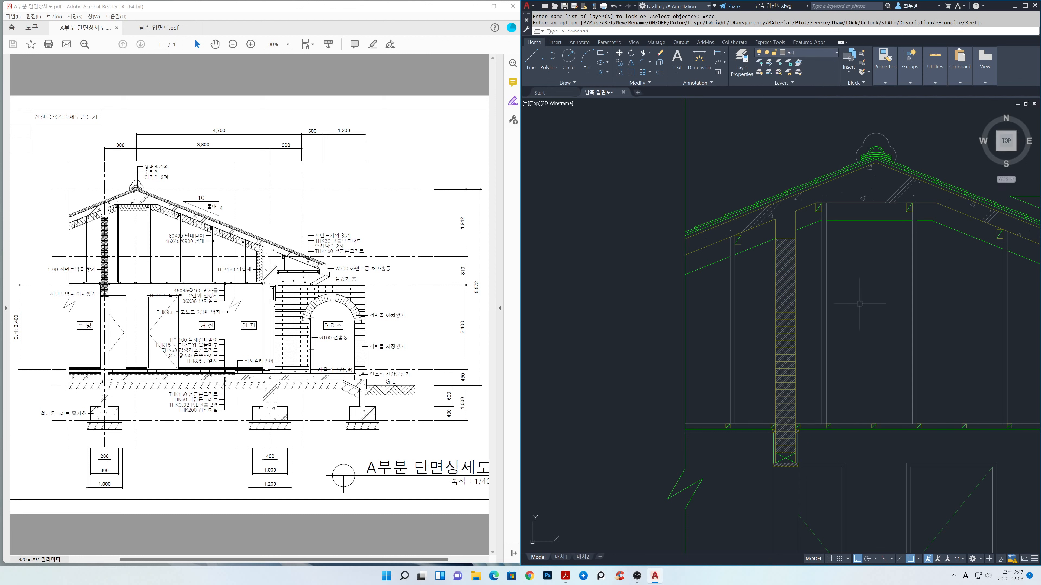
- Unlock the sec layer so the roof slab outline can be edited
middle_drag(860, 311, 734, 313)
scroll(737, 308, down, 4)
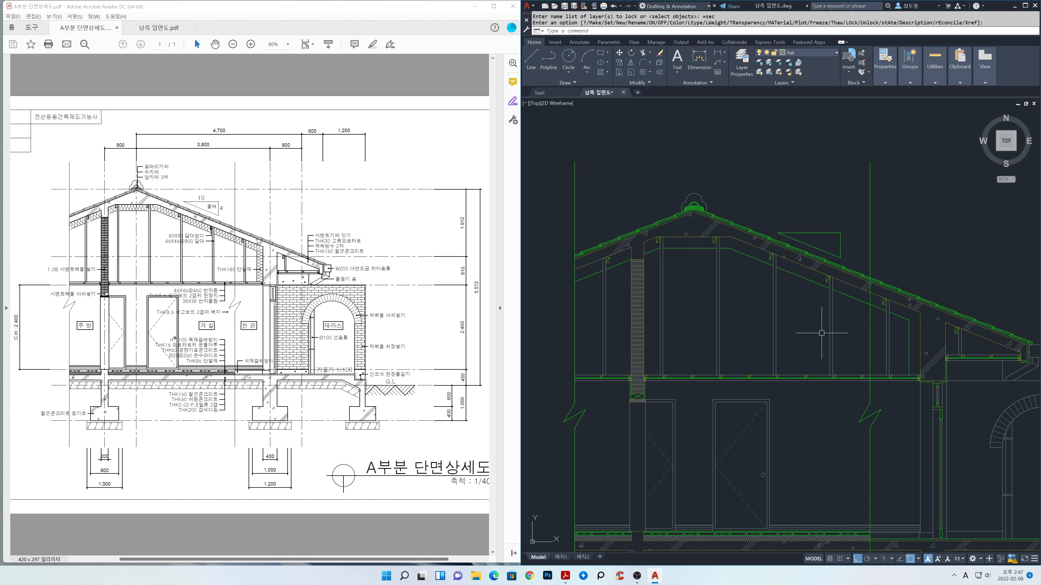
middle_drag(906, 385, 802, 321)
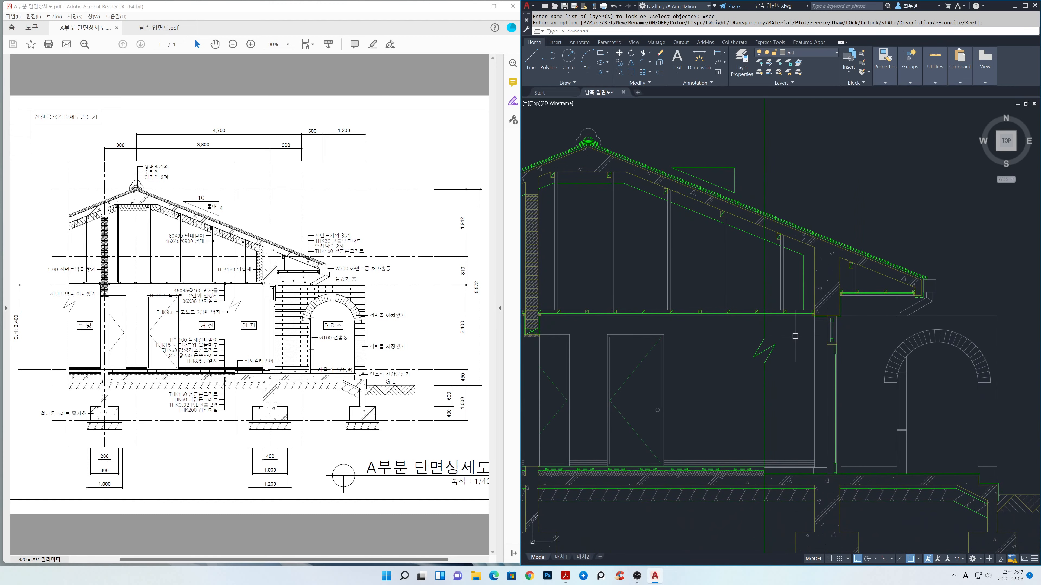
click(819, 53)
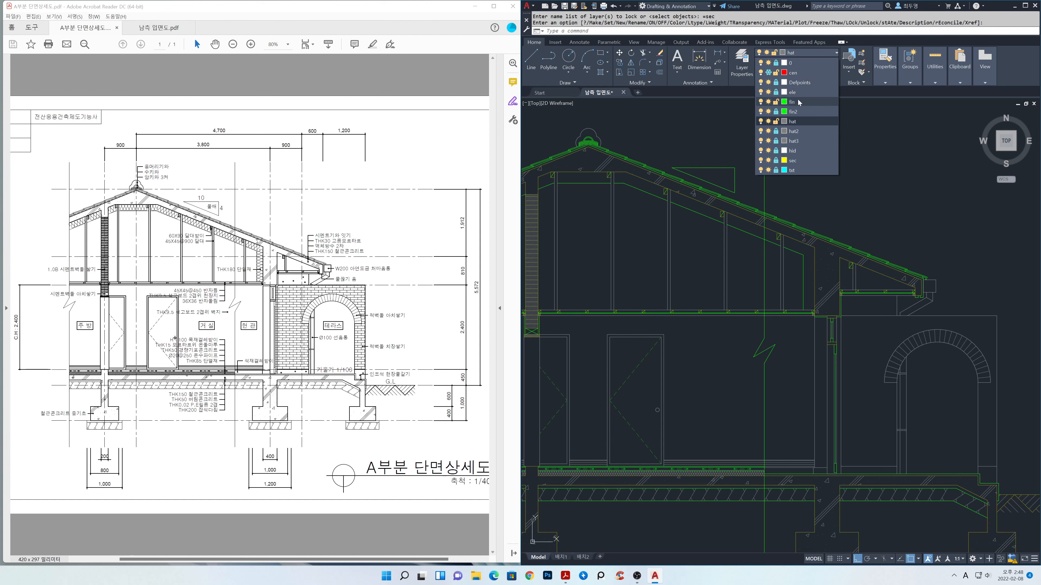
click(776, 161)
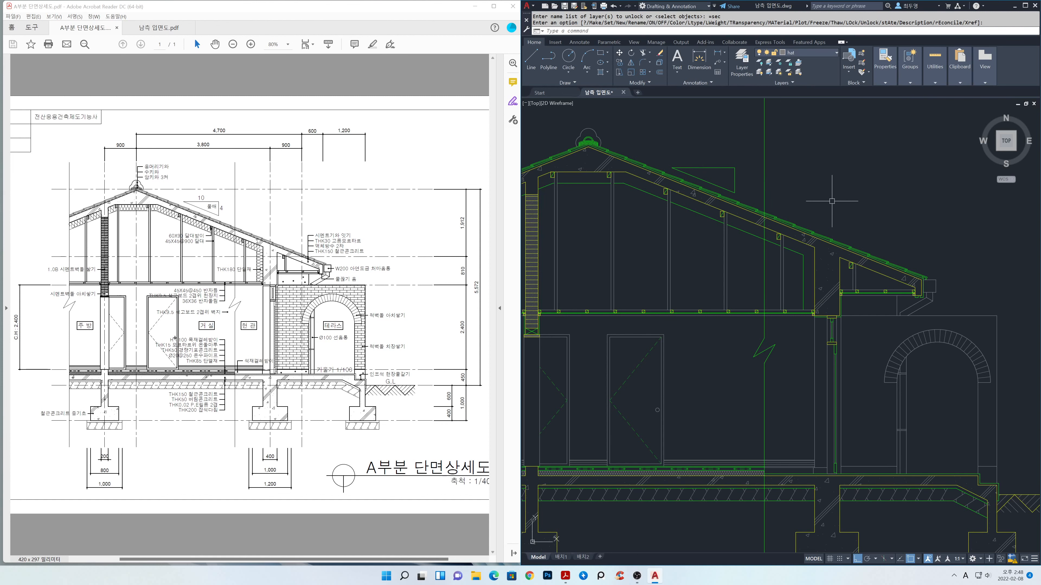
- Offset the vertical and right-hand sloped attic insulation lines 90 towards the roof slab, placing the copies on the current layer
mouse_move(834, 204)
middle_down()
mouse_move(842, 233)
mouse_move(885, 267)
middle_up()
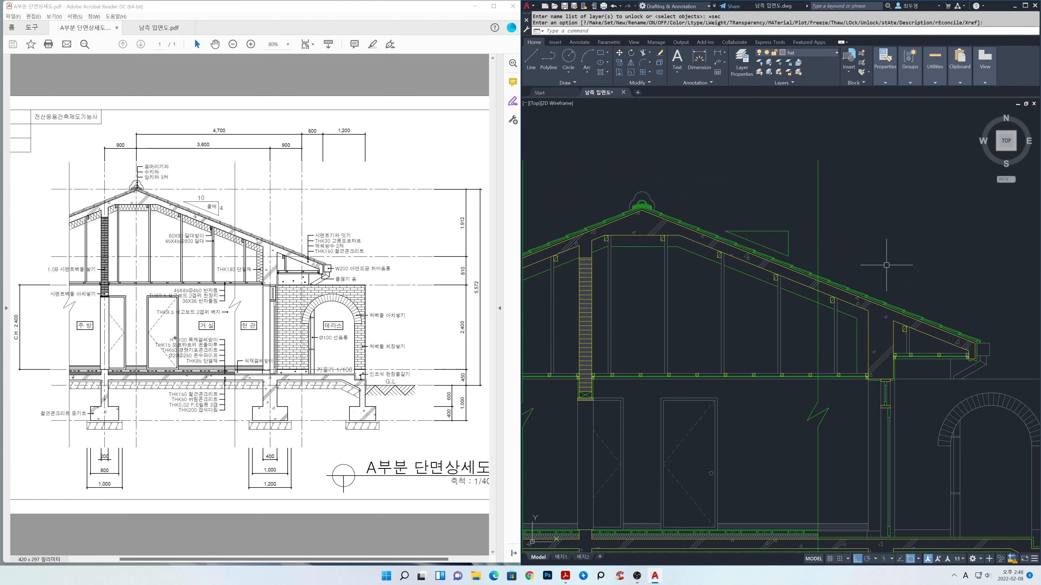
scroll(852, 275, up, 3)
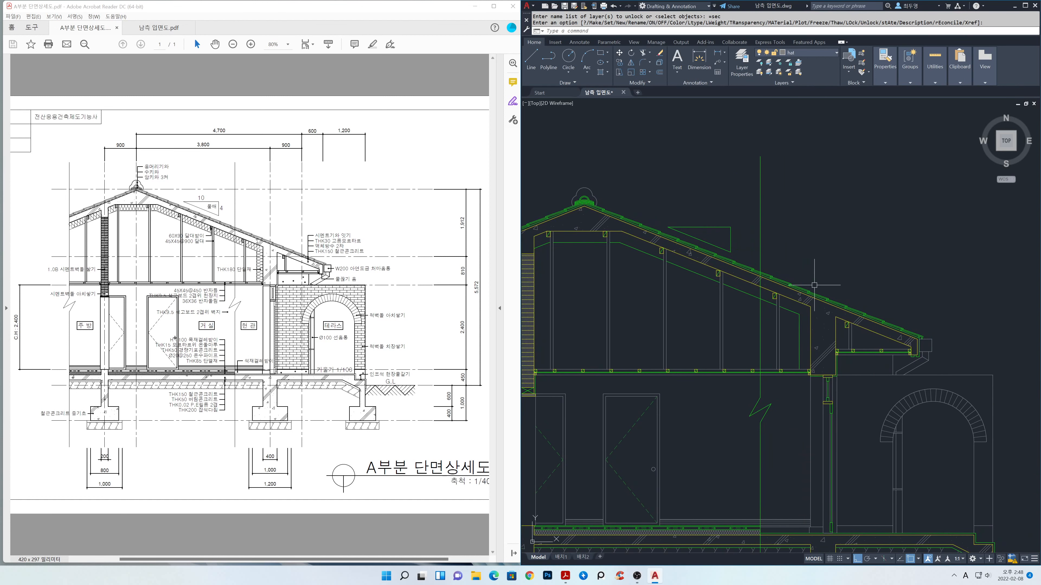
text(o)
key(Return)
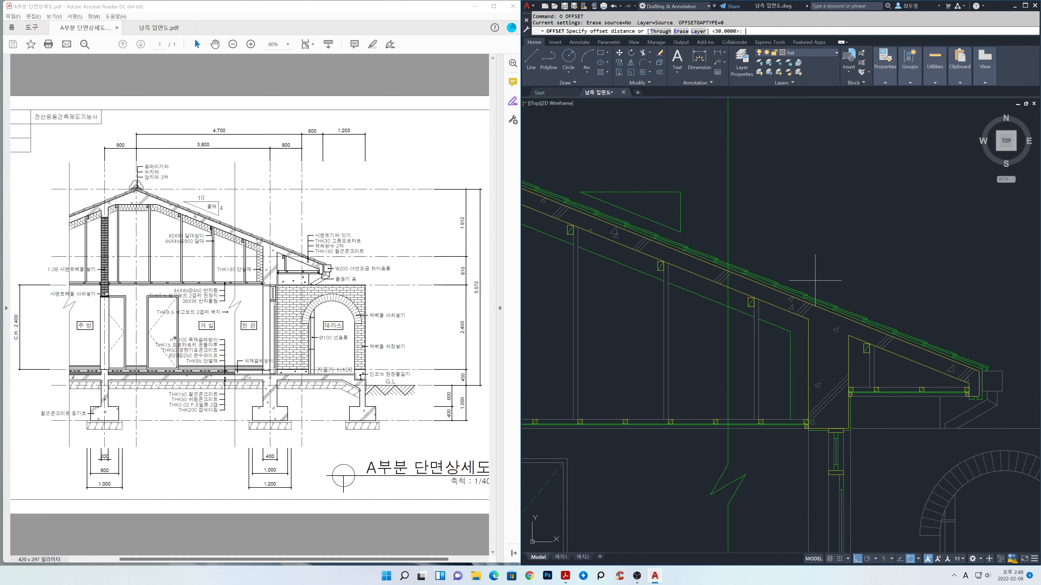
click(700, 33)
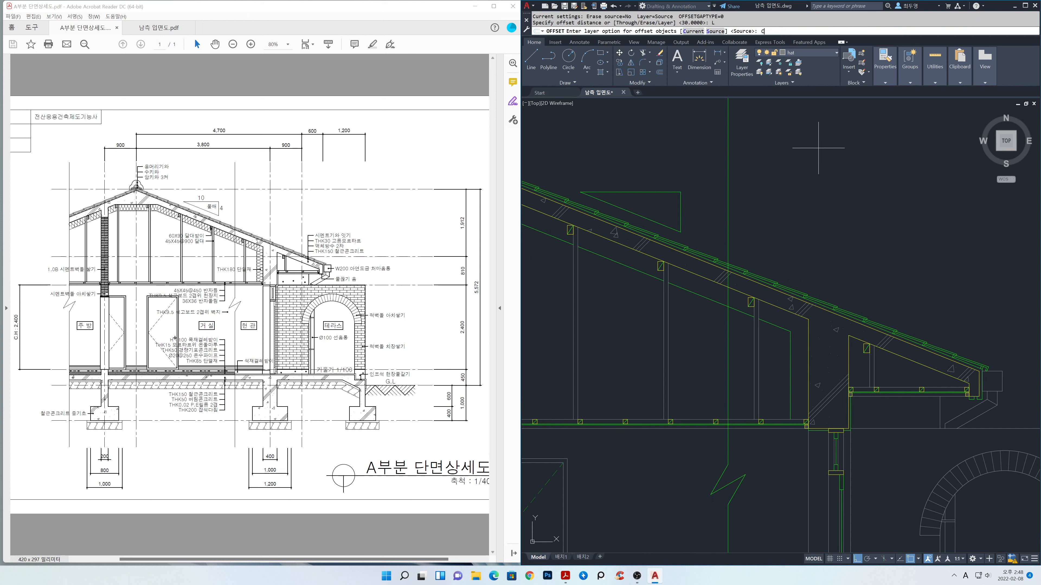
text(c)
key(Return)
text(9)
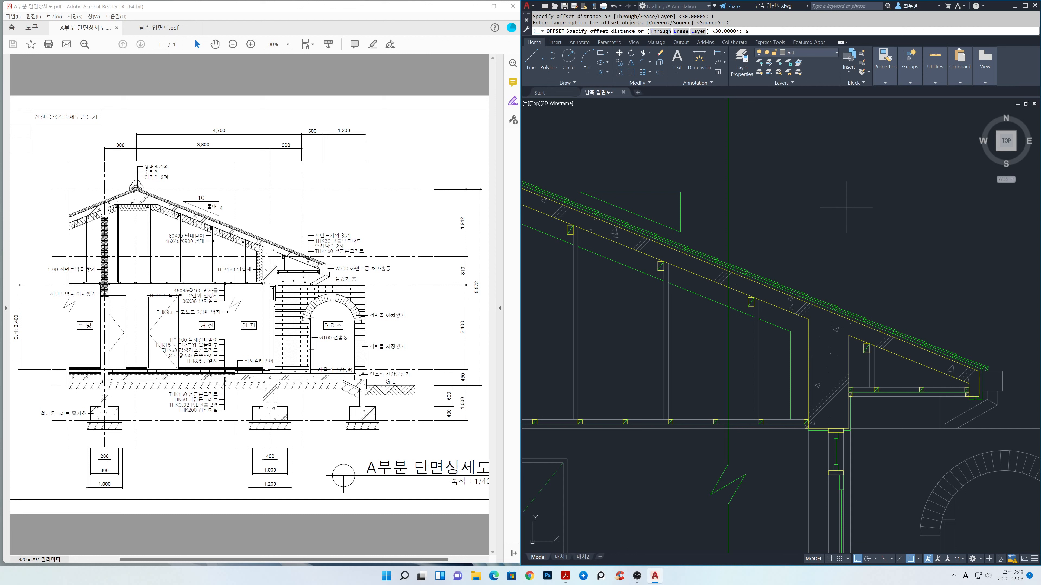
text(0)
key(Return)
click(790, 355)
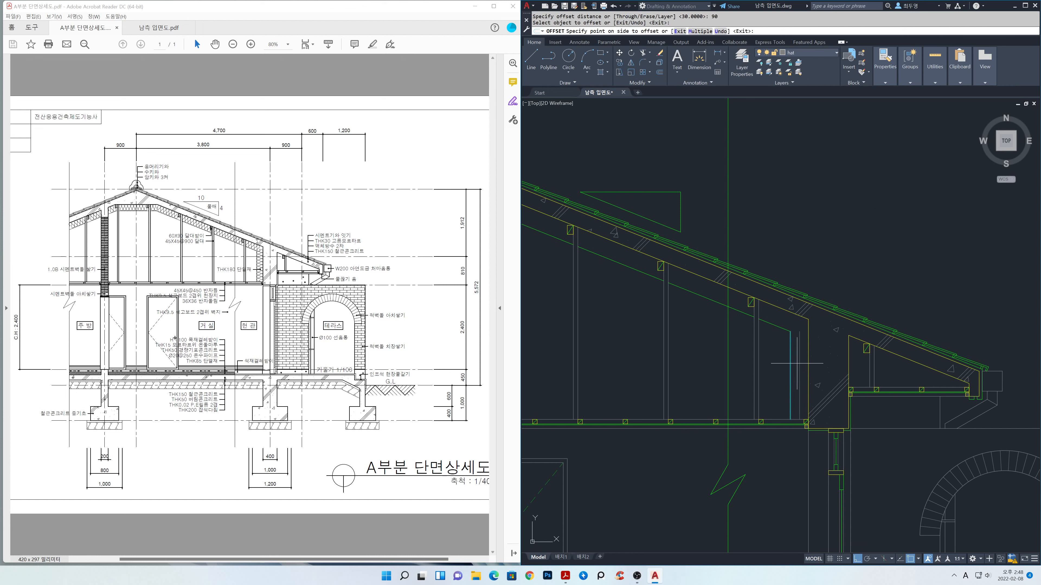
click(795, 345)
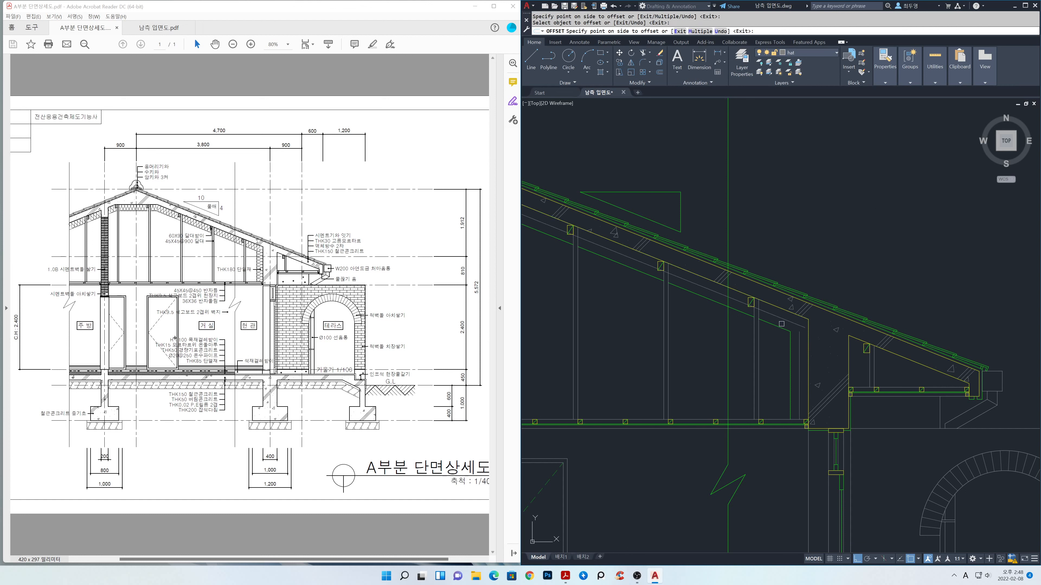
- Offset the horizontal and left-hand sloped insulation lines by the same 90 towards the slab and finish the offset
scroll(775, 320, down, 2)
middle_drag(702, 317, 835, 330)
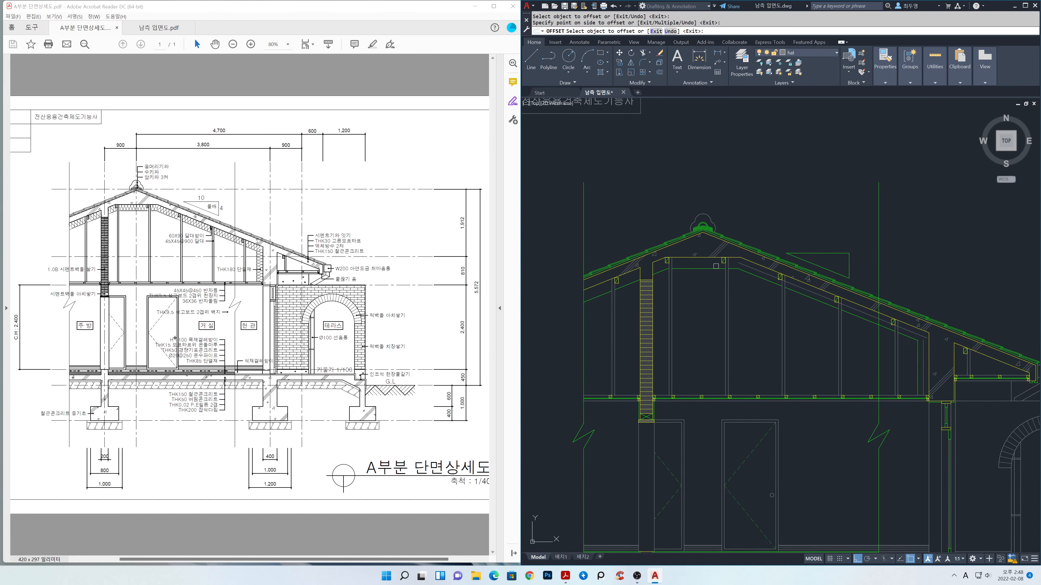
click(692, 258)
click(688, 281)
scroll(670, 282, up, 1)
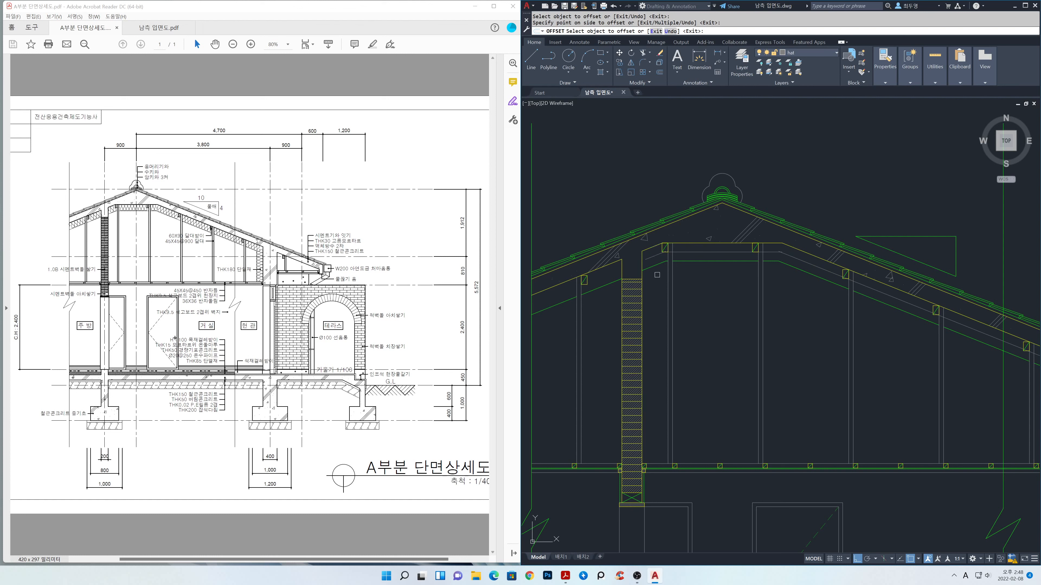
key(Return)
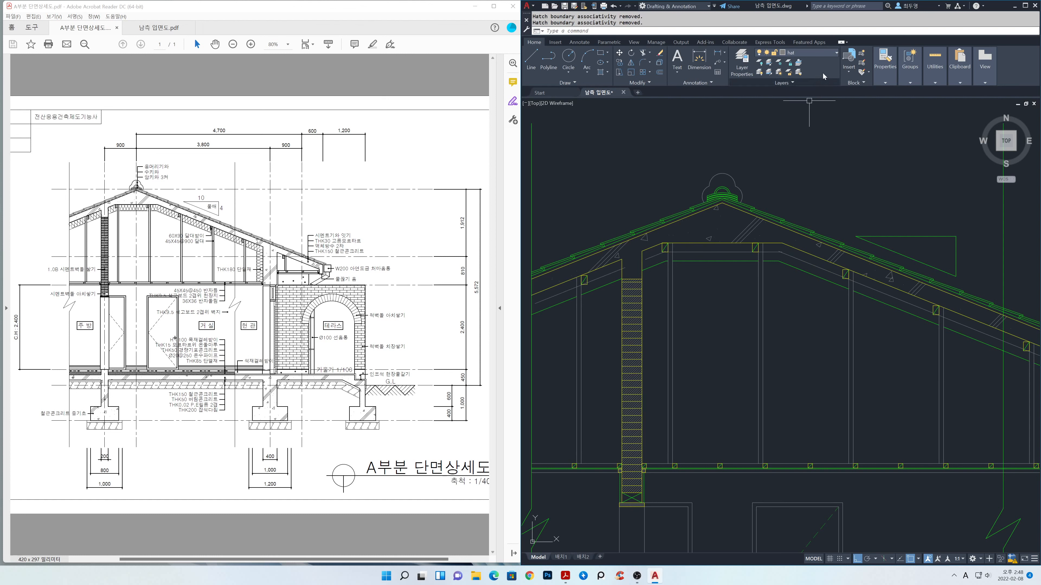
- Lock the fin and sec layers
click(825, 56)
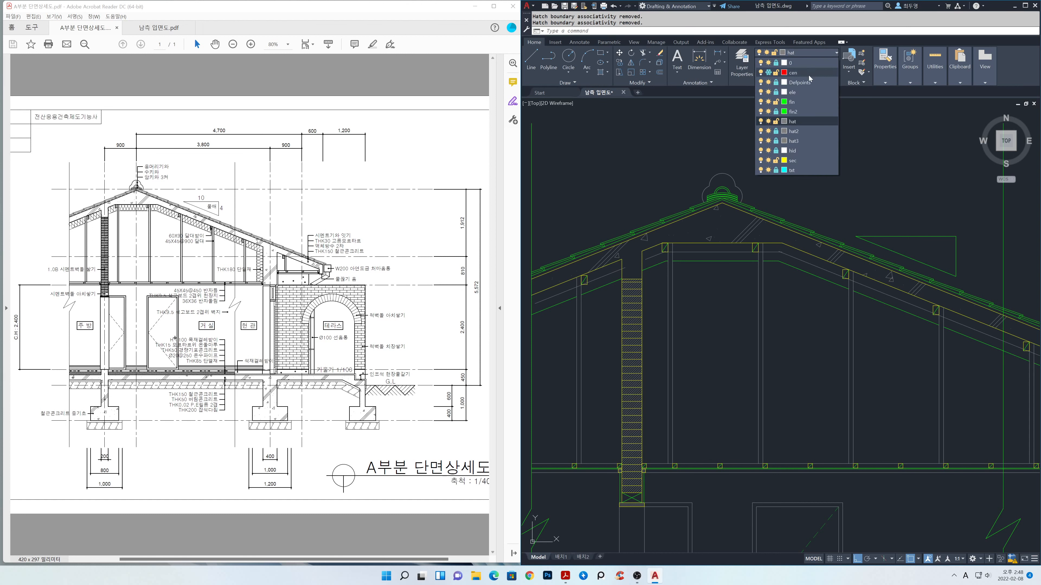
click(775, 101)
click(776, 160)
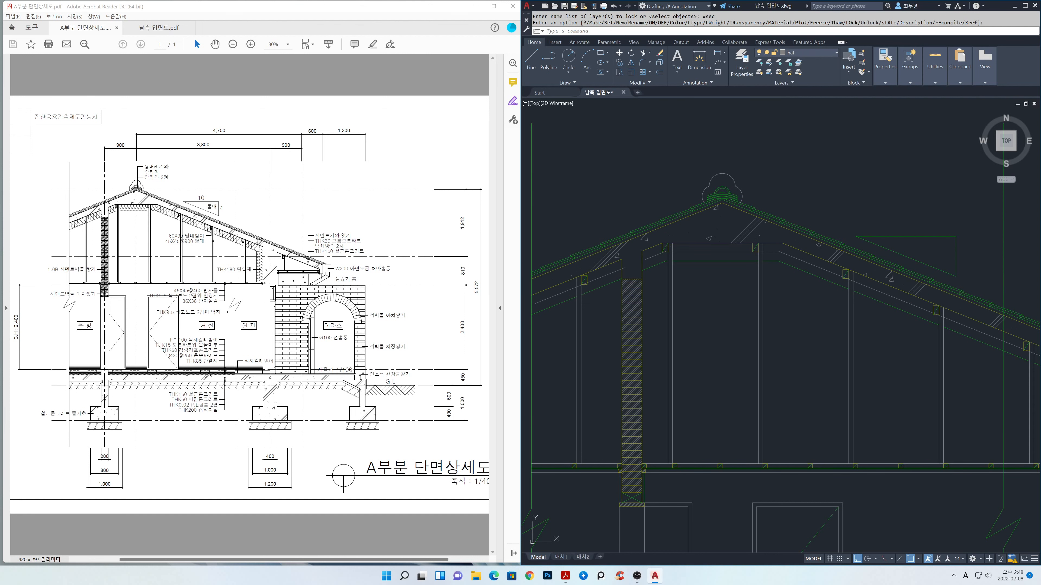
- Trim the left-hand sloped insulation centre line where it crosses the batten, the stud and the brick wall
scroll(664, 267, down, 2)
scroll(692, 279, up, 5)
middle_drag(693, 279, 718, 358)
key(Return)
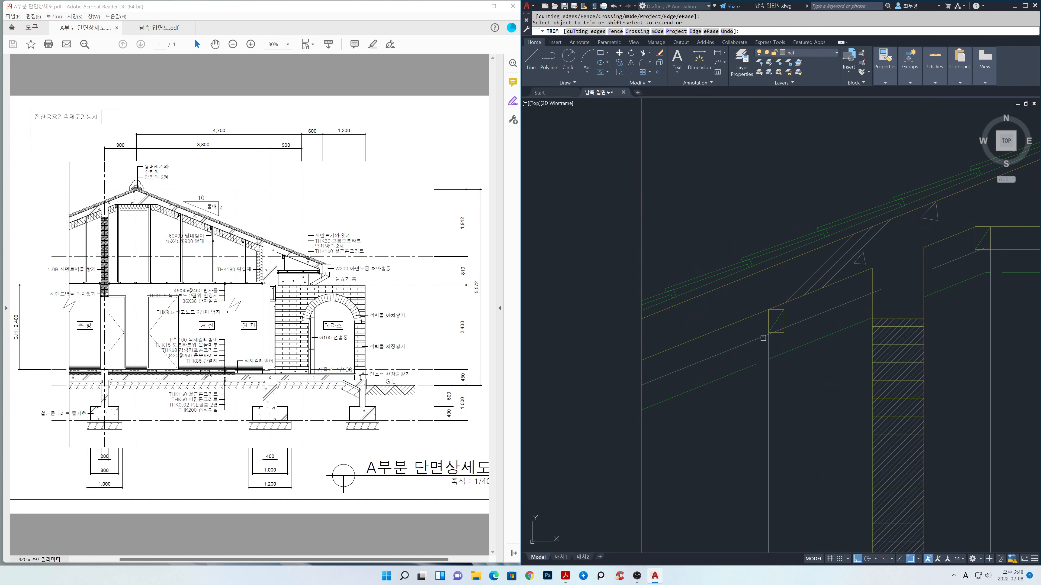
scroll(764, 336, up, 5)
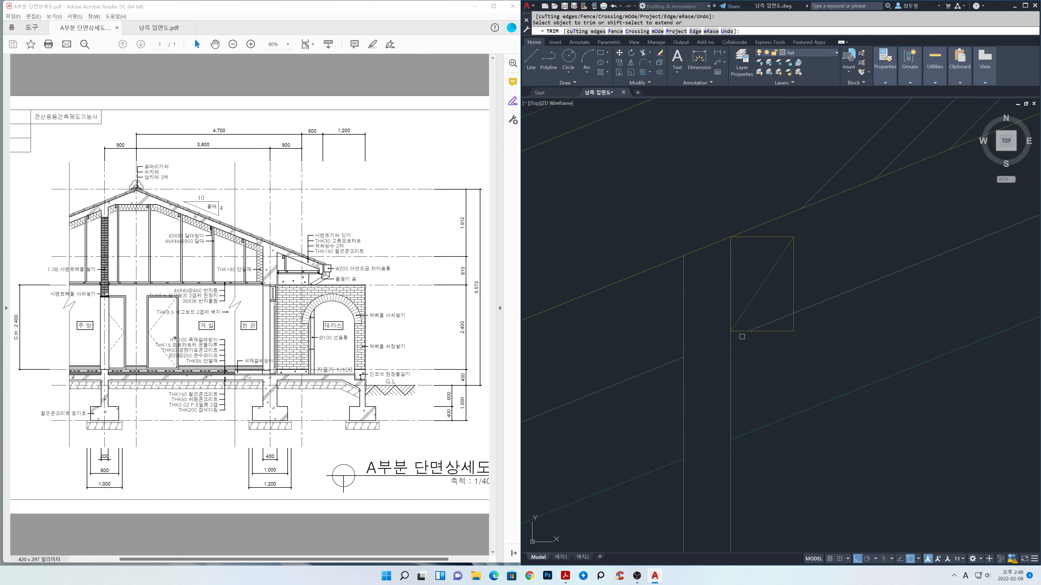
scroll(856, 314, down, 4)
scroll(684, 322, up, 2)
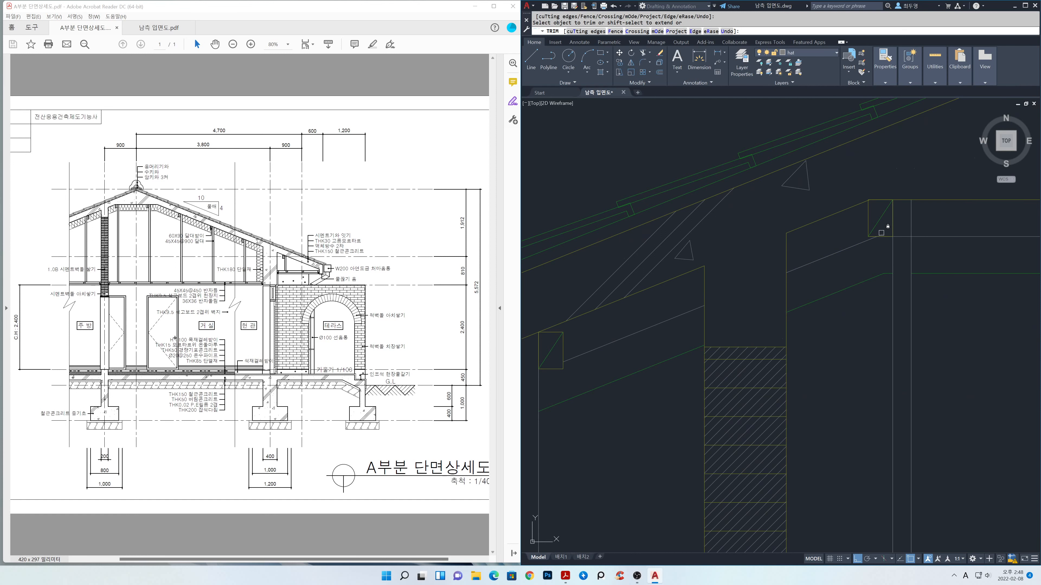
middle_drag(934, 254, 717, 286)
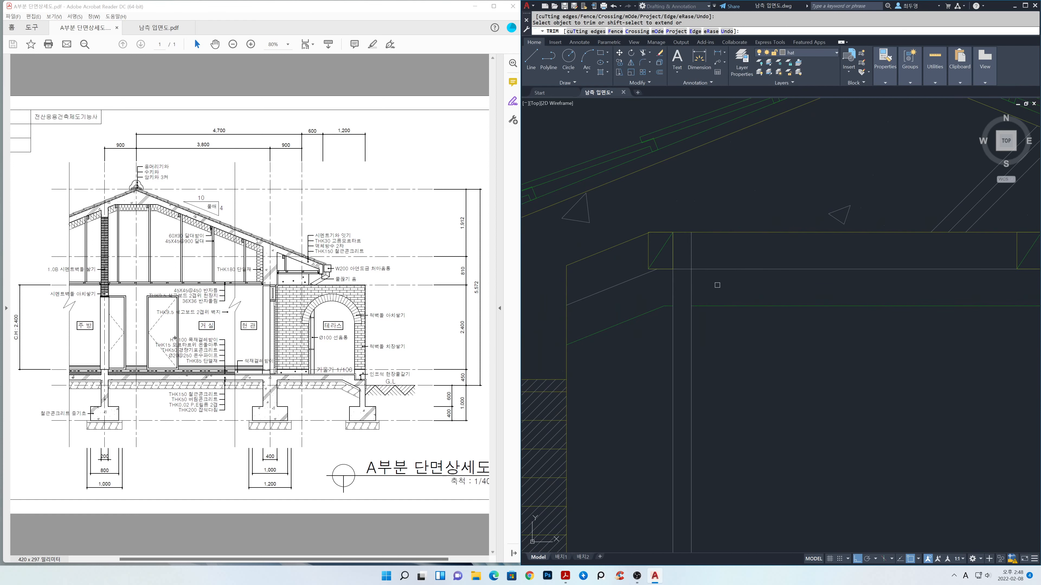
key(Escape)
- Stretch the left end of the horizontal insulation centre line back to the far edge of the first stud
click(715, 269)
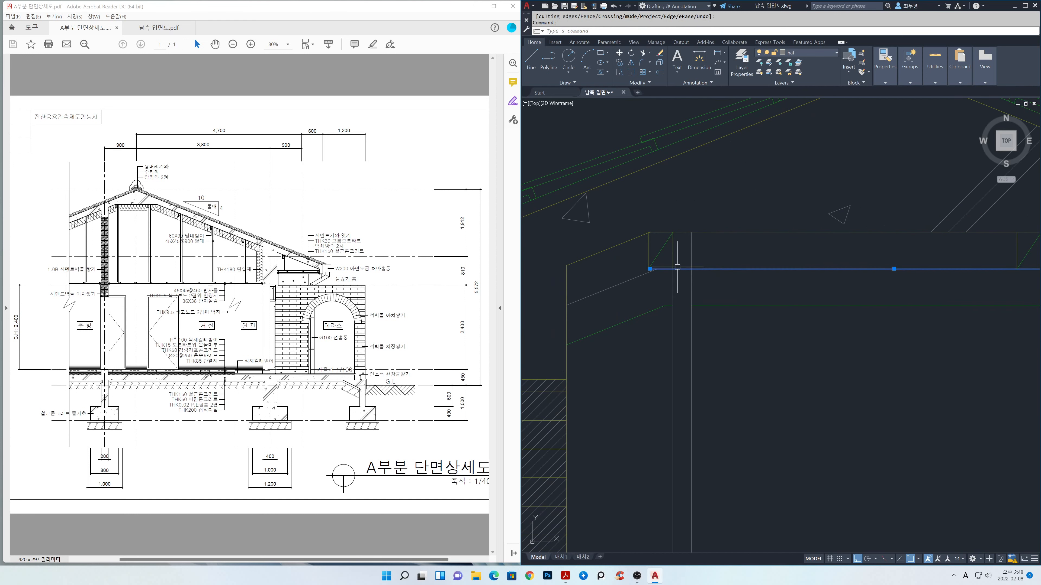
click(650, 268)
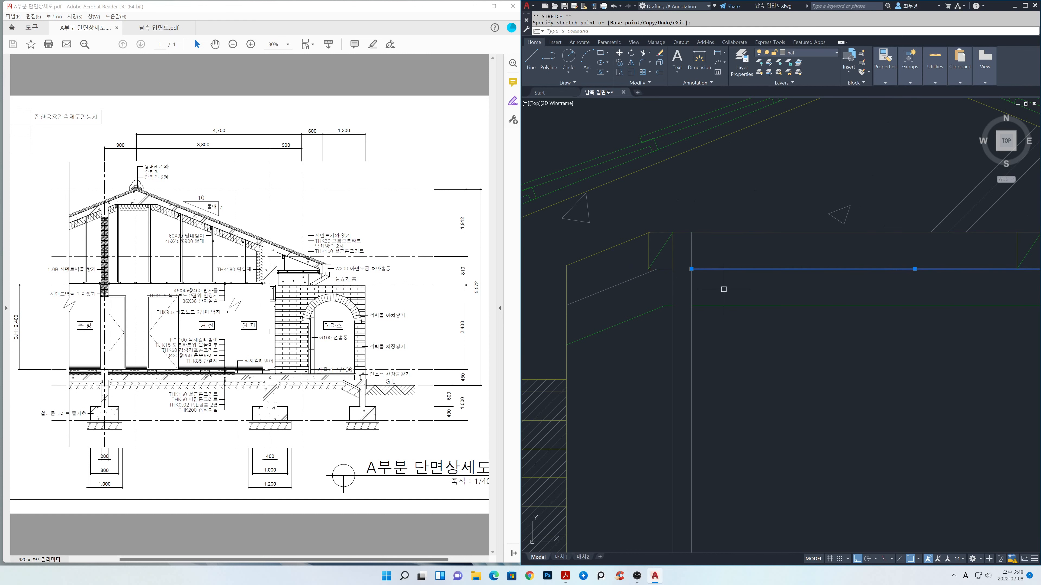
key(Escape)
- Trim the horizontal insulation centre line between the second batten and its stud, using both as cutting edges
scroll(719, 291, down, 5)
scroll(872, 314, up, 3)
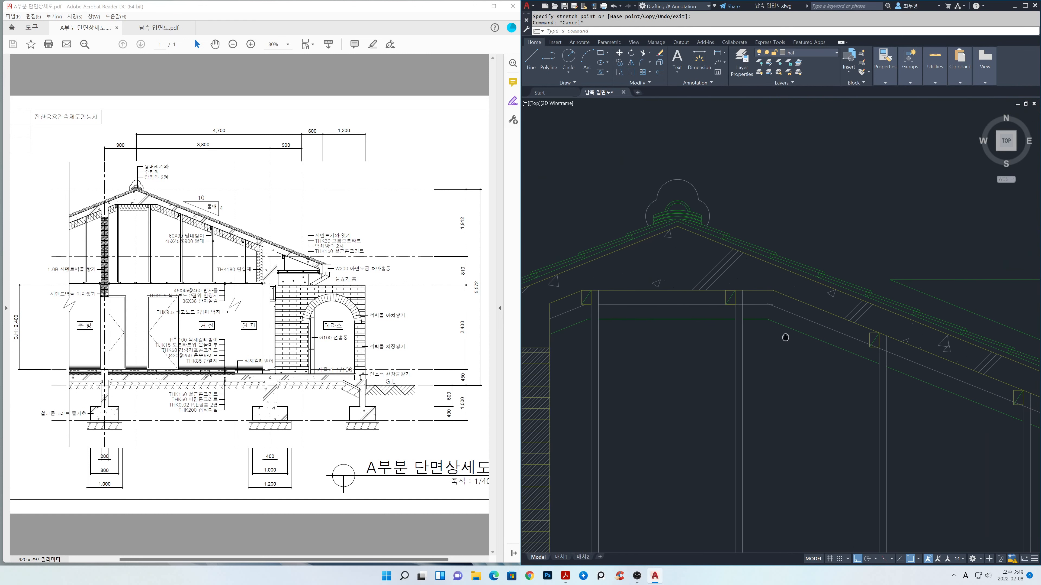
click(744, 301)
key(Escape)
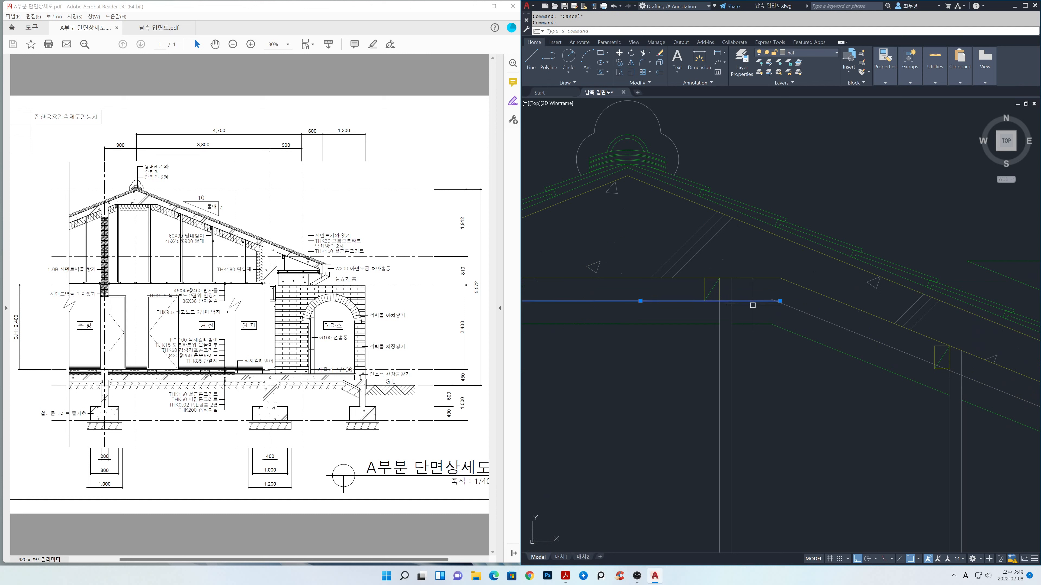
scroll(742, 304, up, 3)
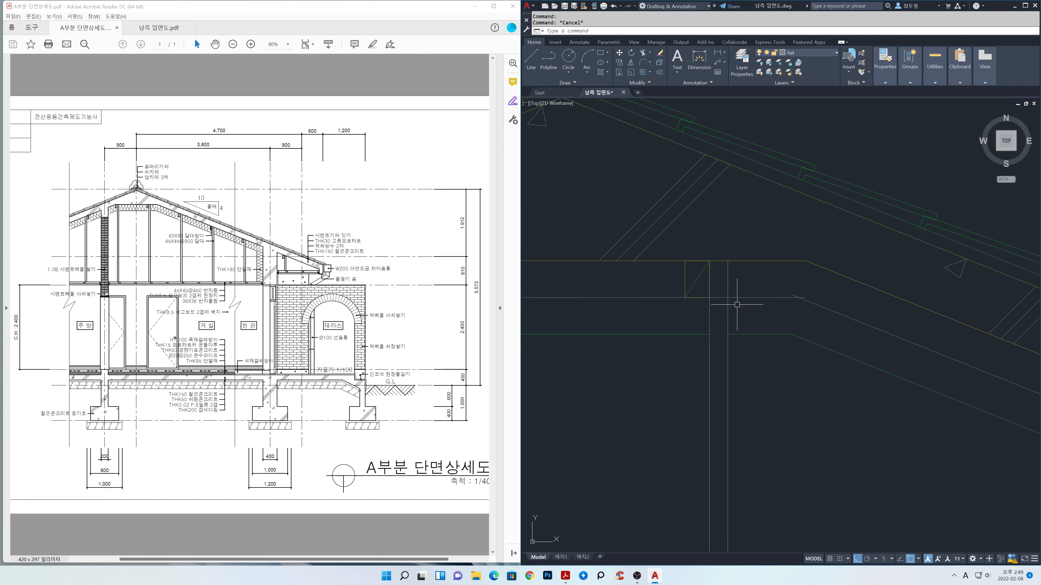
text(r)
key(Return)
click(727, 291)
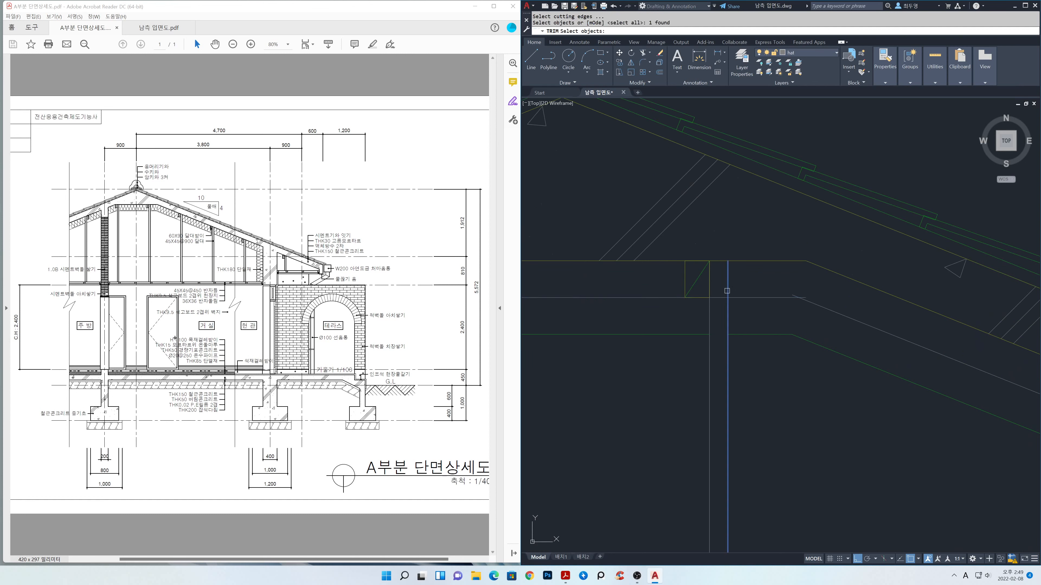
click(685, 285)
key(Return)
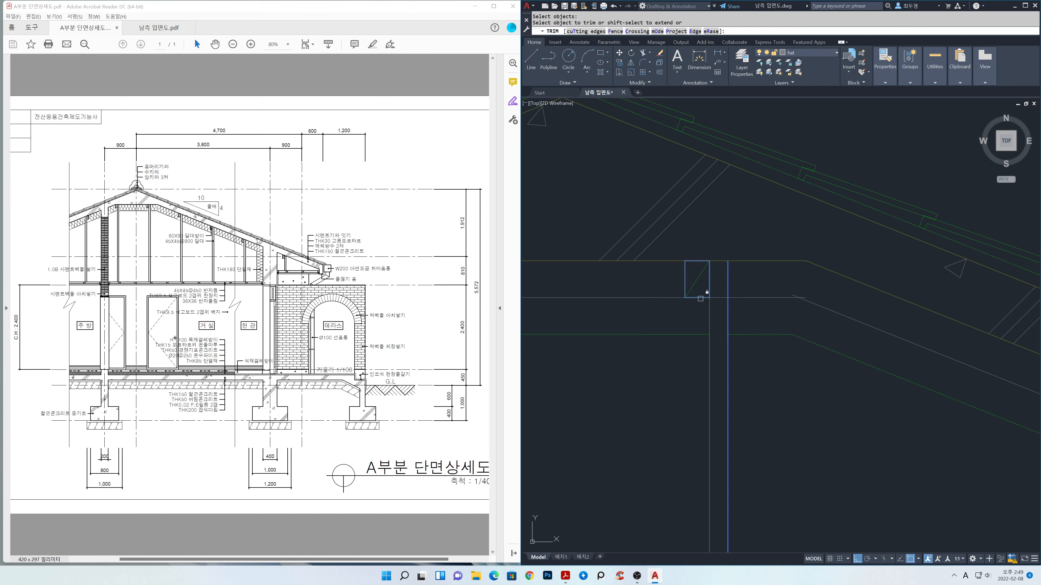
click(700, 298)
click(698, 294)
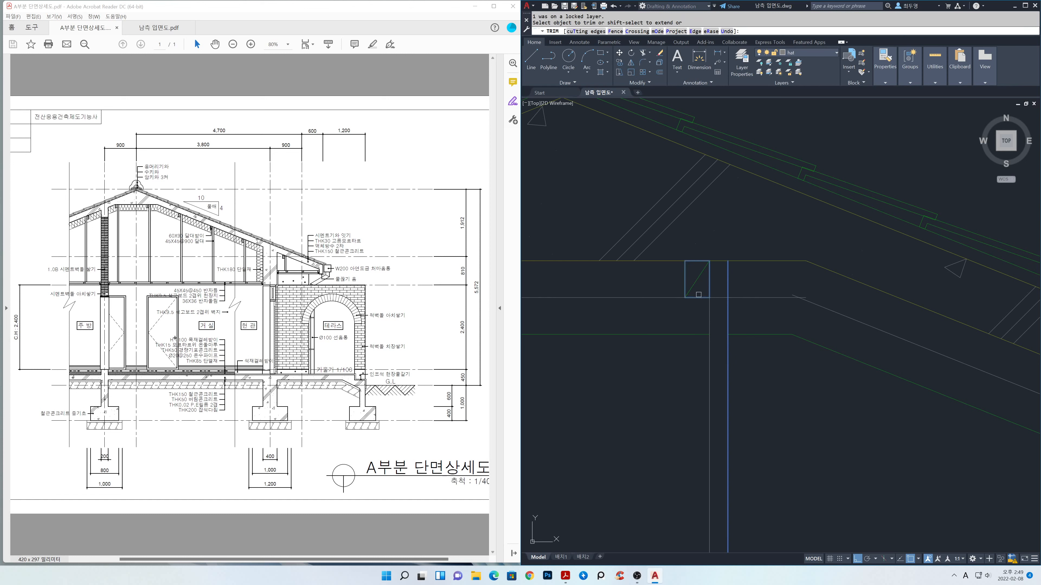
click(720, 299)
key(Return)
click(667, 298)
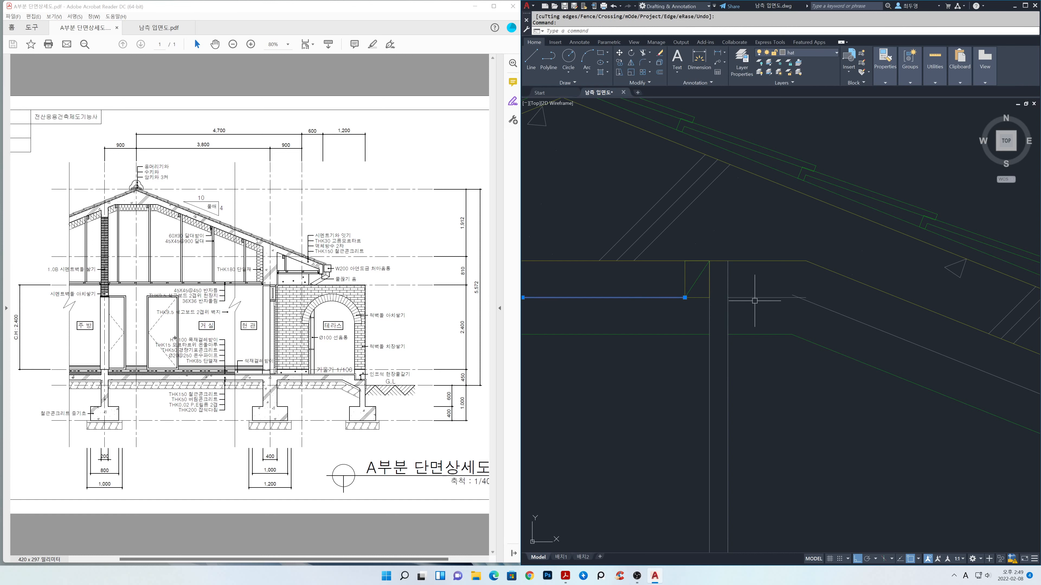
key(Escape)
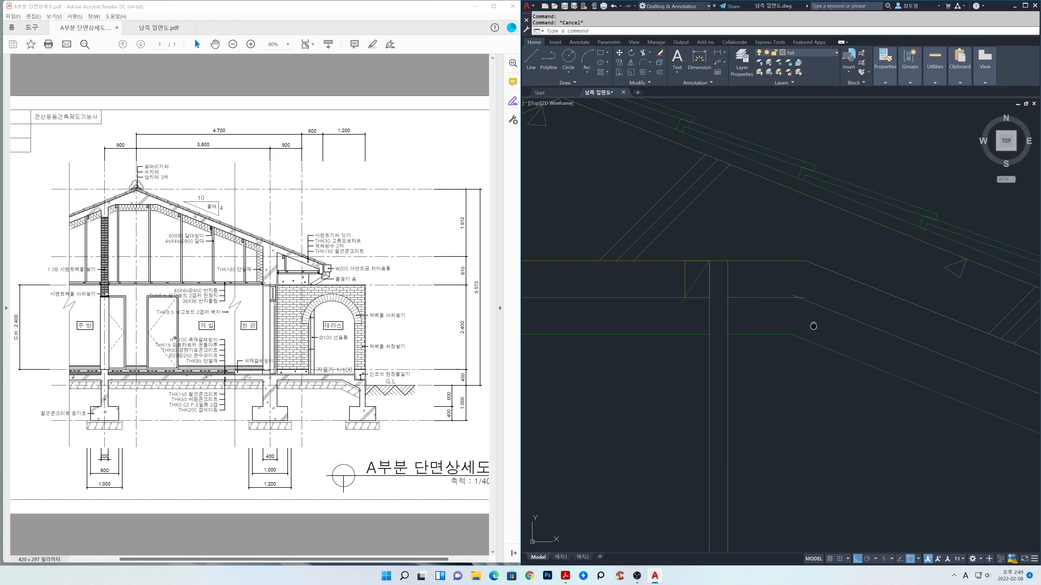
- Trim the right-hand sloped insulation centre line where it crosses the first batten and stud below the ridge
middle_drag(812, 326, 689, 307)
text(Tr)
key(Return)
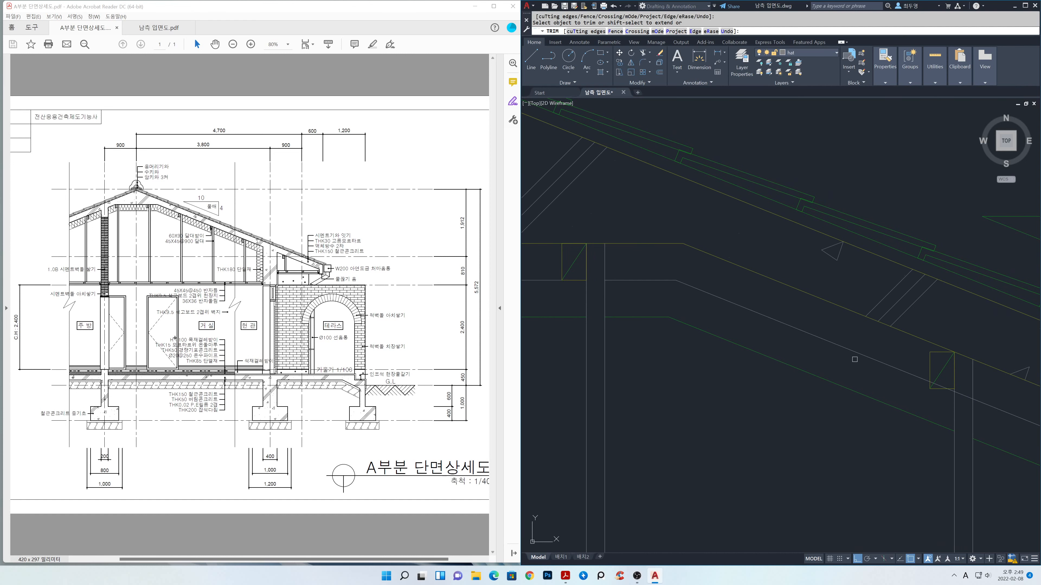
scroll(855, 359, up, 4)
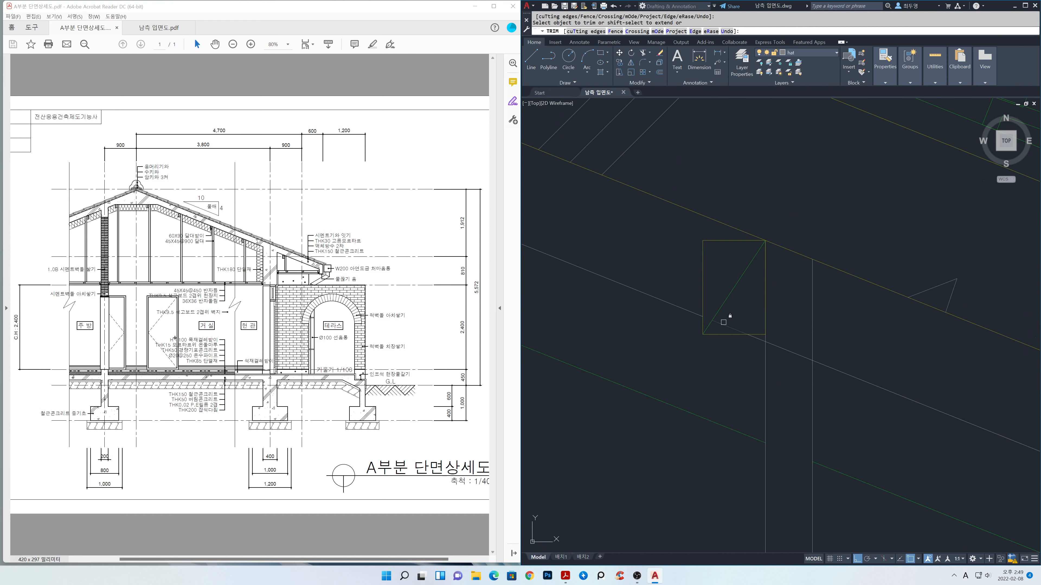
scroll(780, 345, down, 6)
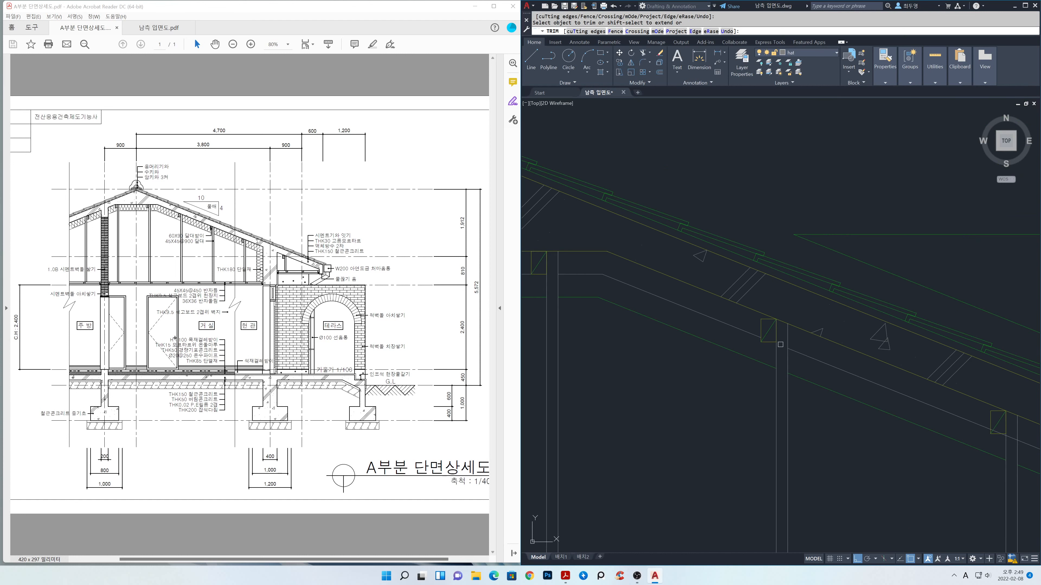
- Trim the sloped insulation centre line at the remaining two battens and studs down the right-hand roof slope
middle_drag(946, 398, 639, 307)
scroll(689, 348, up, 6)
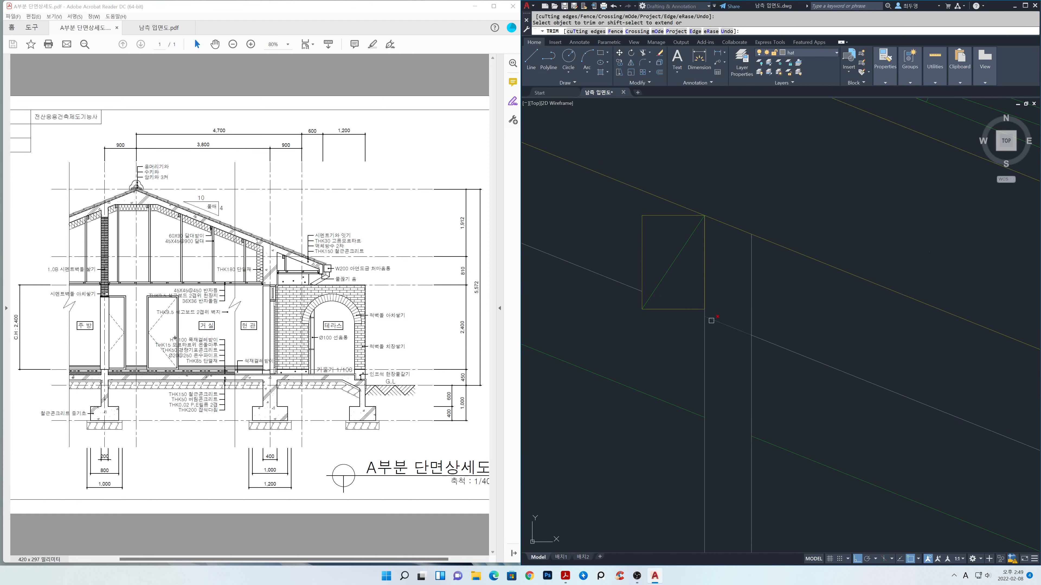
scroll(736, 333, down, 6)
middle_drag(908, 387, 685, 318)
scroll(671, 335, up, 4)
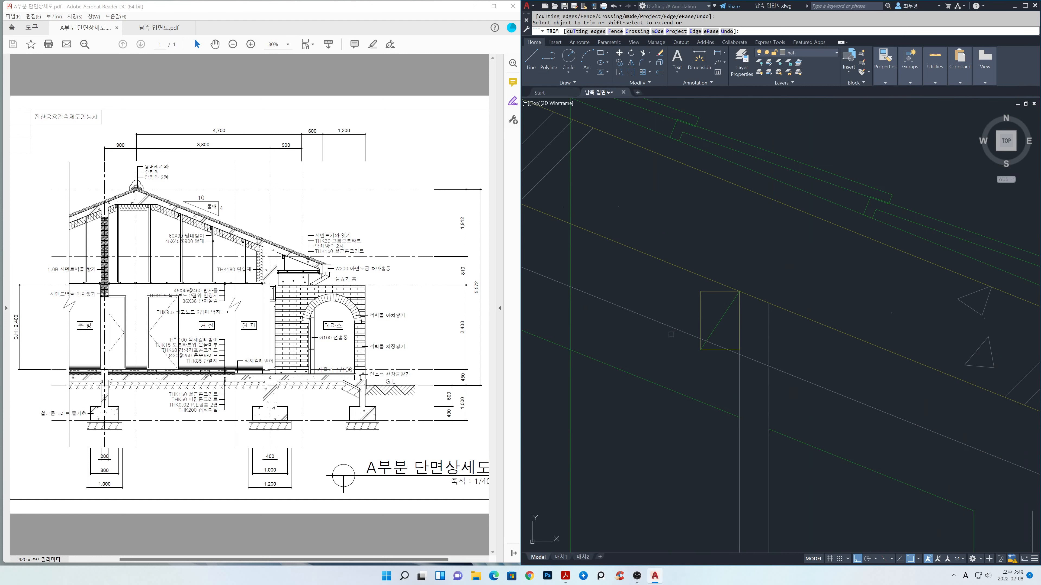
scroll(707, 333, up, 2)
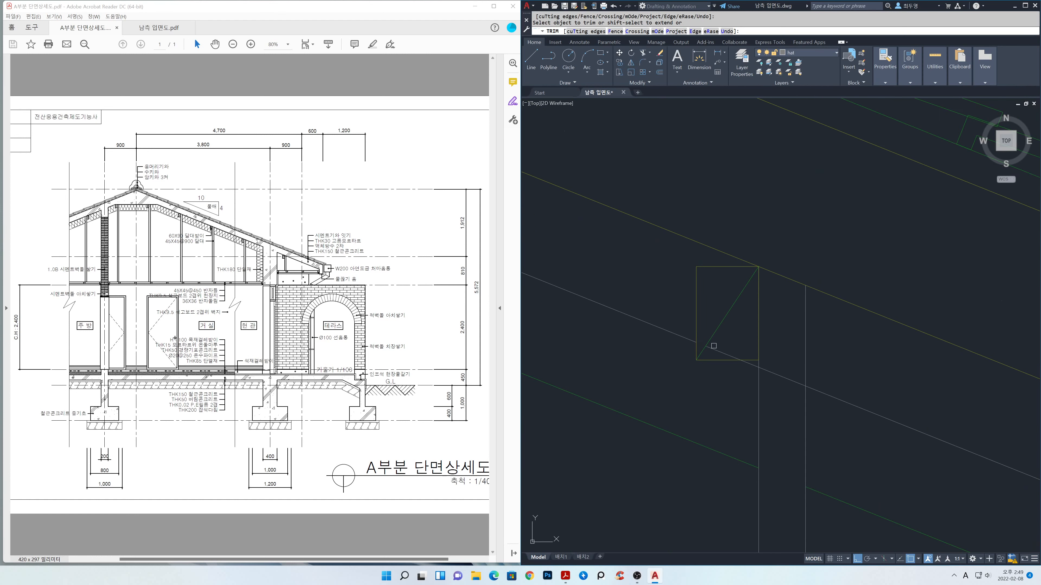
click(777, 374)
scroll(780, 376, down, 8)
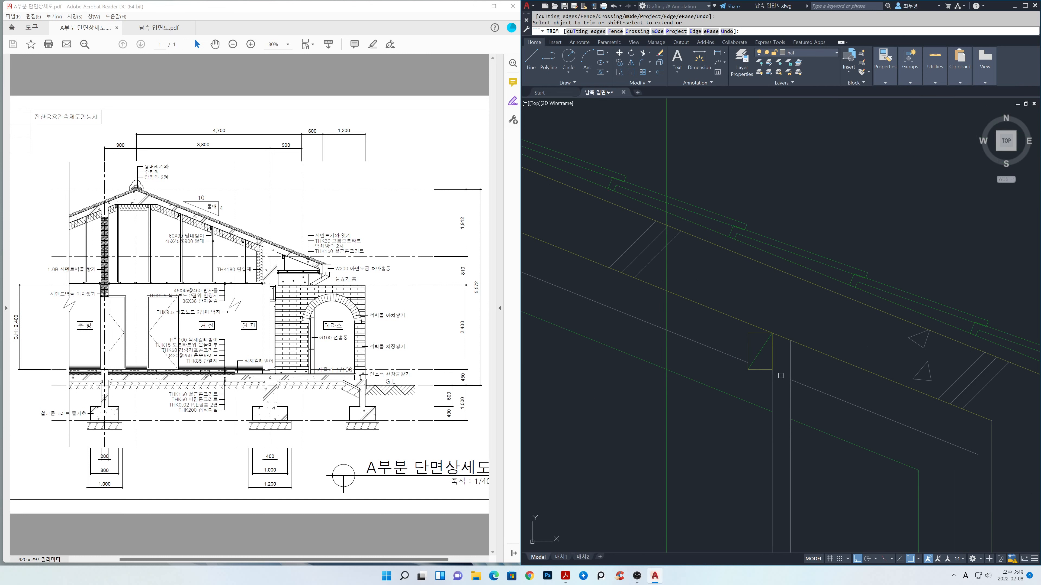
- Extend the vertical insulation centre line up to the sloped one and trim the sloped line's excess at the corner
click(883, 418)
middle_drag(883, 418, 750, 362)
scroll(726, 356, up, 2)
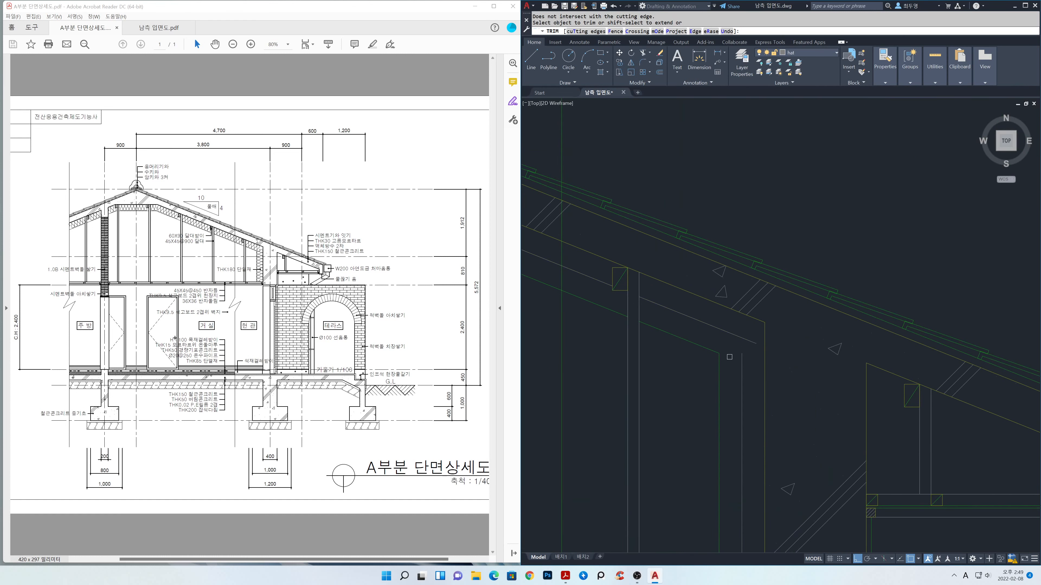
shift+click(743, 366)
click(750, 345)
key(Return)
scroll(767, 344, down, 3)
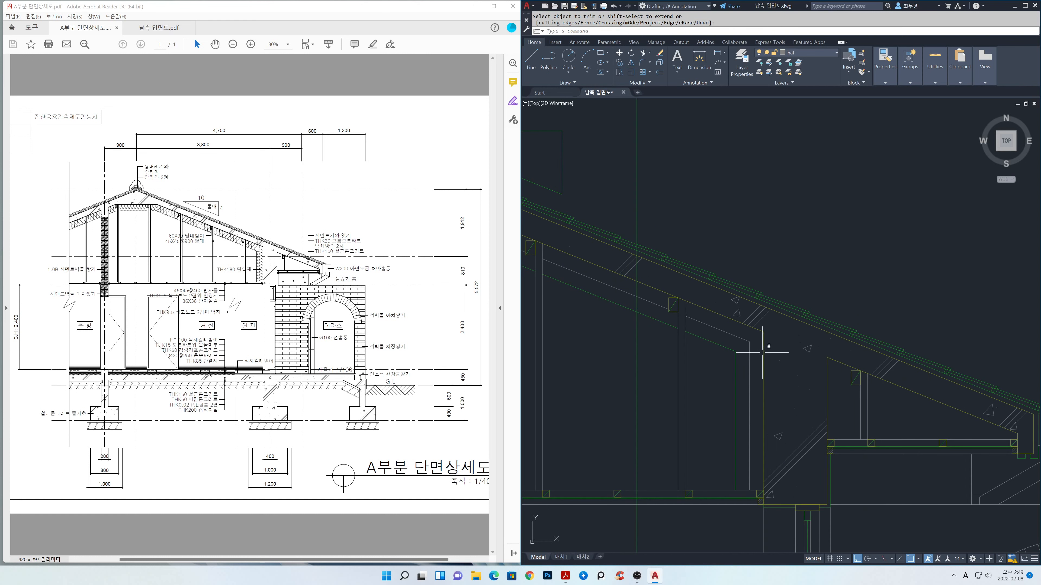
- Unlock layer hat2 and move the vertical insulation centre line onto it
click(756, 334)
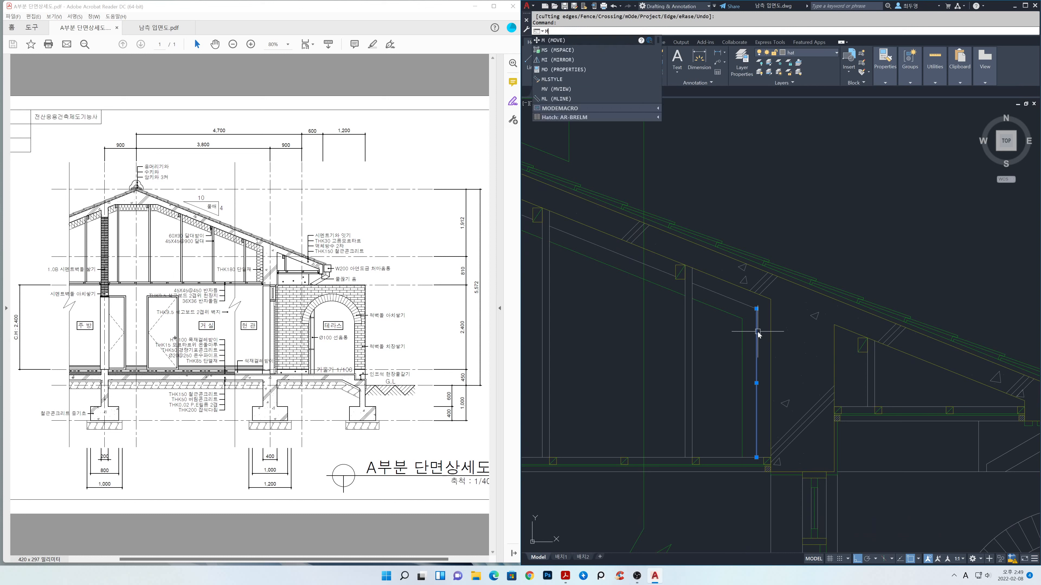
key(BackSpace)
click(809, 57)
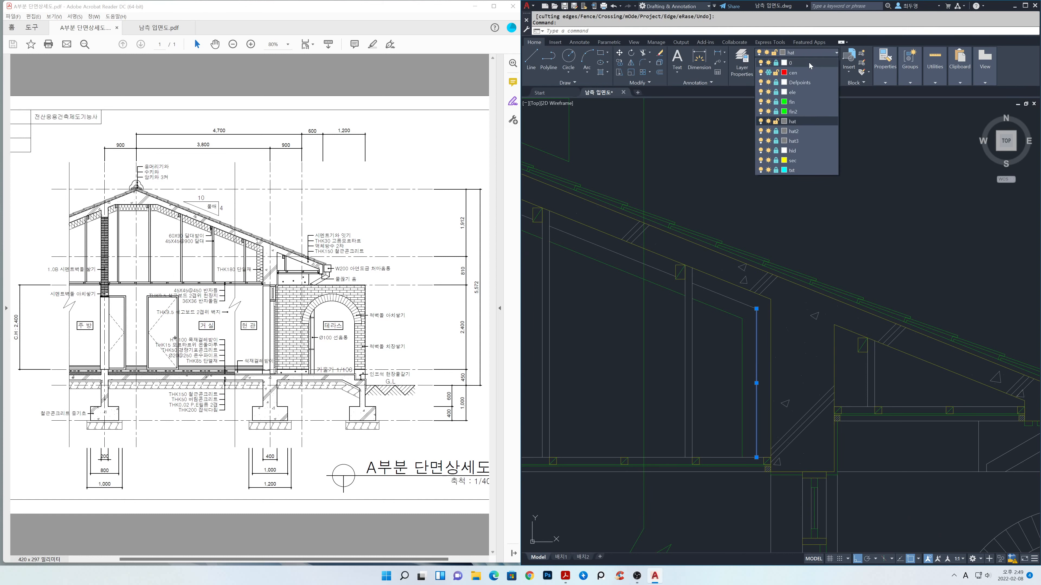
click(776, 131)
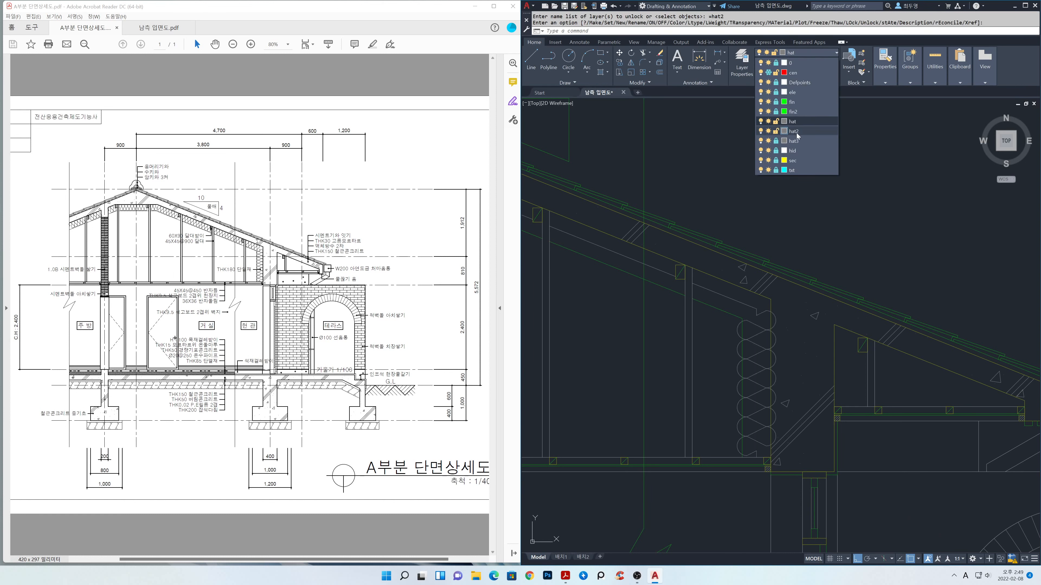
click(794, 131)
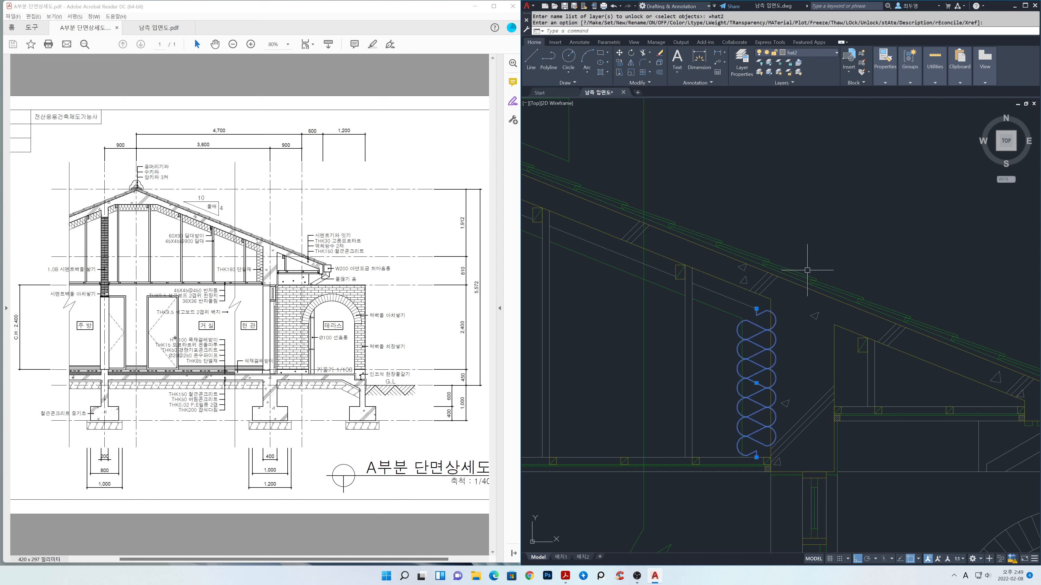
- Set the vertical insulation line's linetype scale to 0.7 and clear the selection
text(MO)
key(Return)
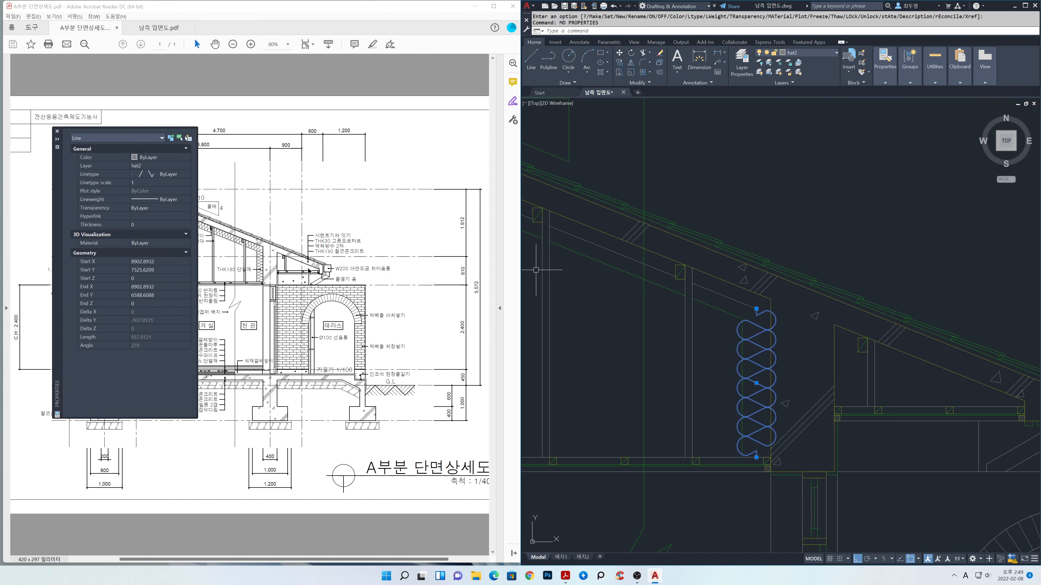
click(148, 182)
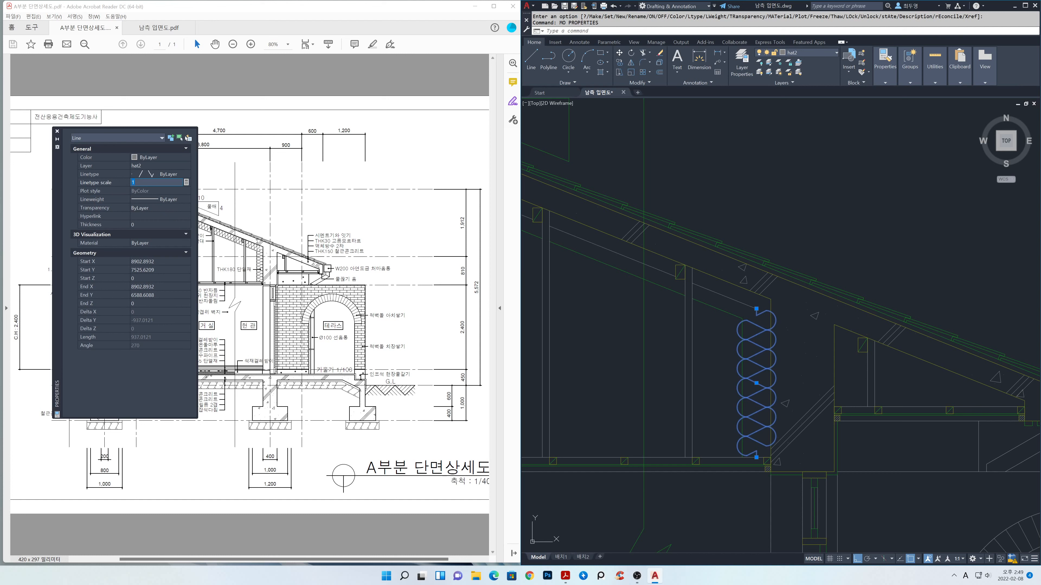
text(.7)
key(Return)
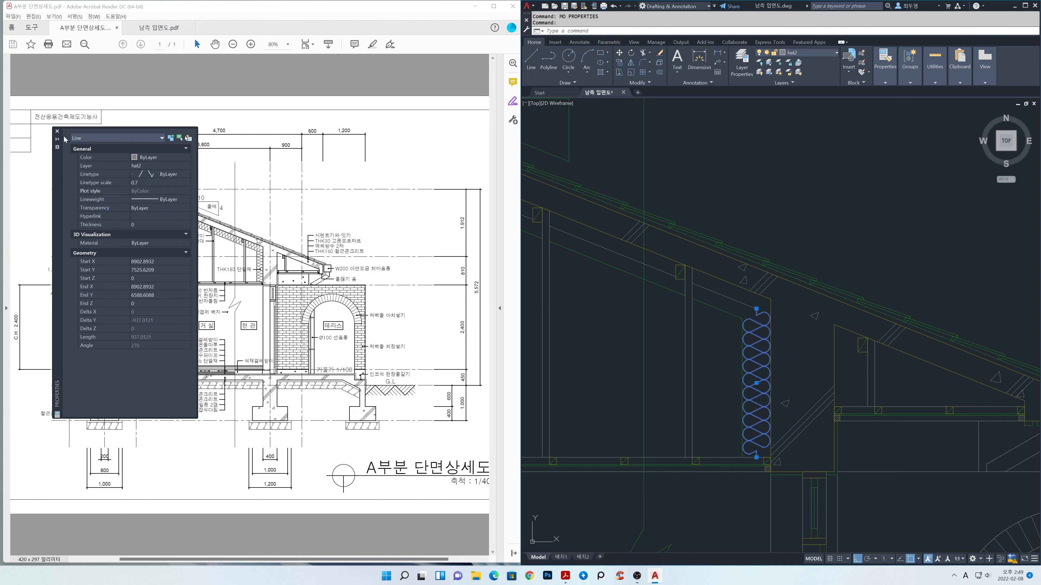
click(57, 132)
key(Escape)
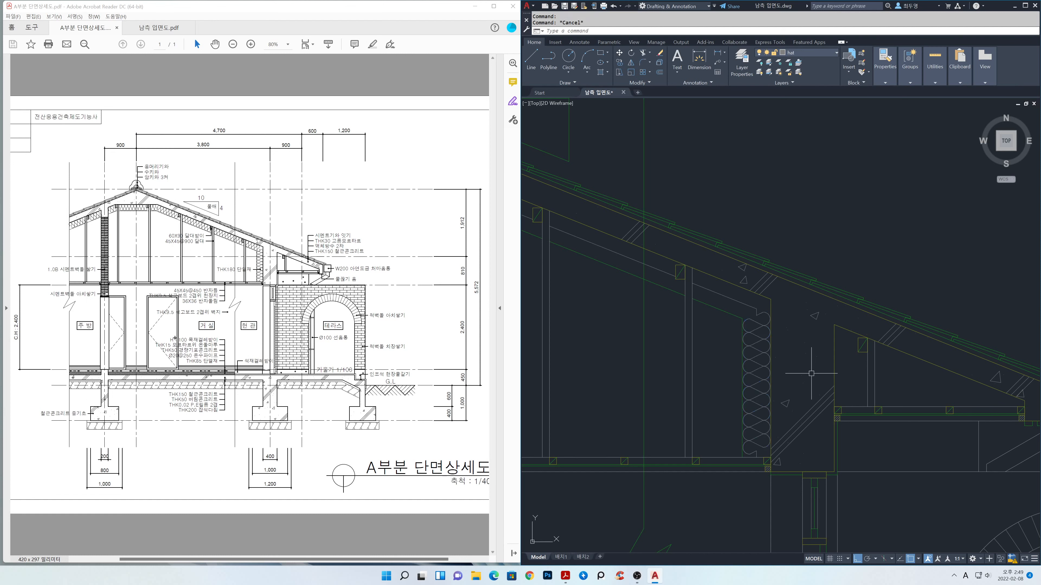
- Match the vertical insulation line's properties onto the sloped centre line segments at the lower end of the right-hand roof slope
scroll(760, 381, up, 2)
scroll(770, 383, down, 2)
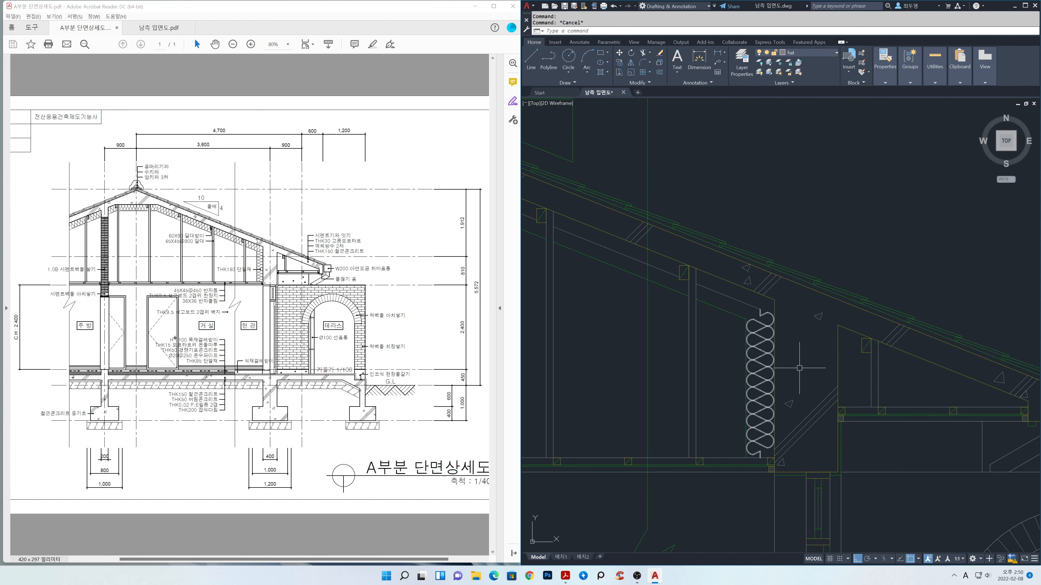
text(ma)
key(Return)
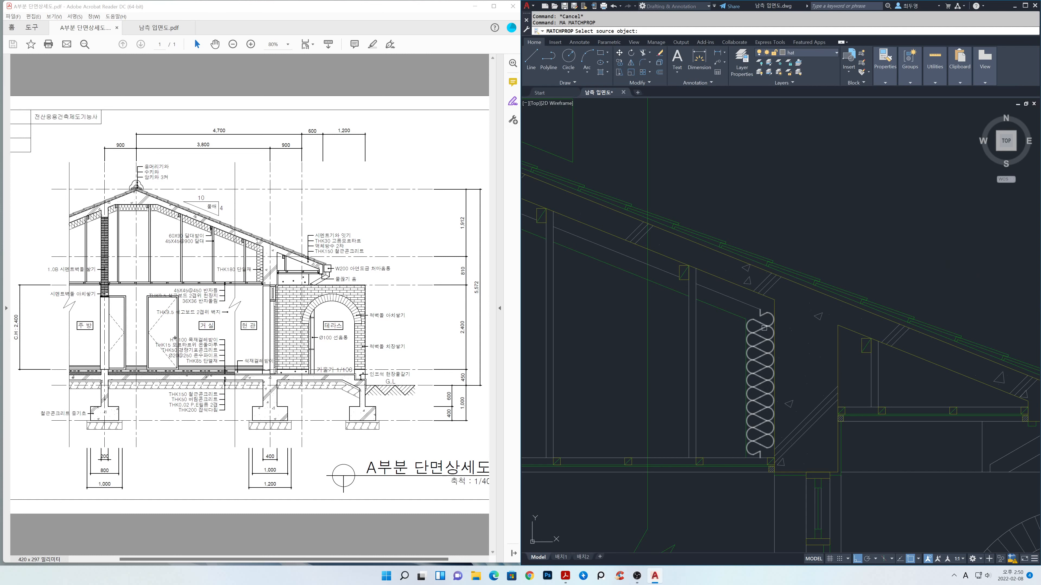
click(760, 369)
click(667, 275)
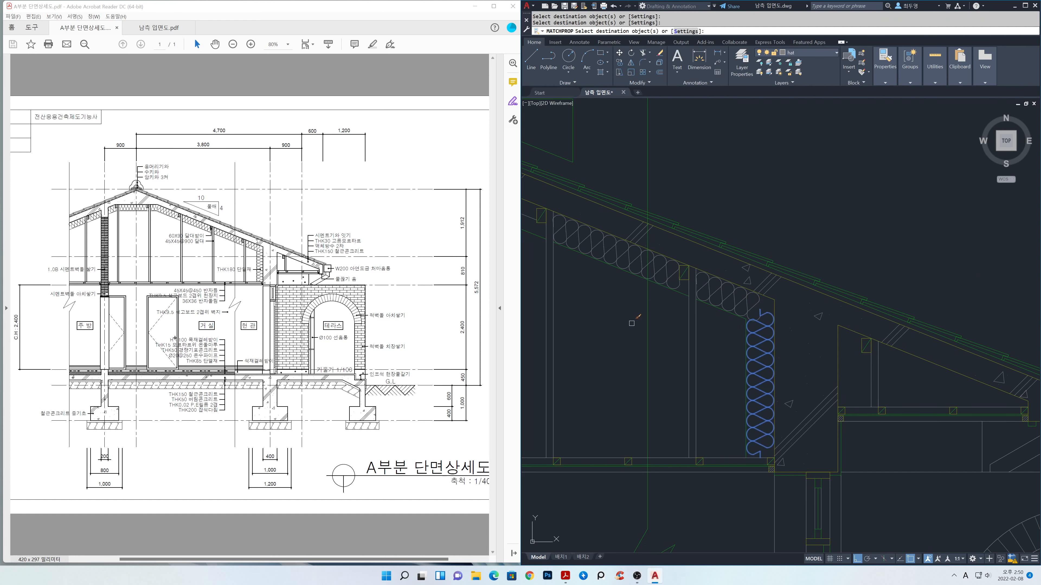
- Match the same insulation properties onto the remaining centre line segments up the right slope, across the horizontal run and along the left slope
scroll(629, 325, down, 2)
middle_drag(623, 327, 925, 394)
click(834, 309)
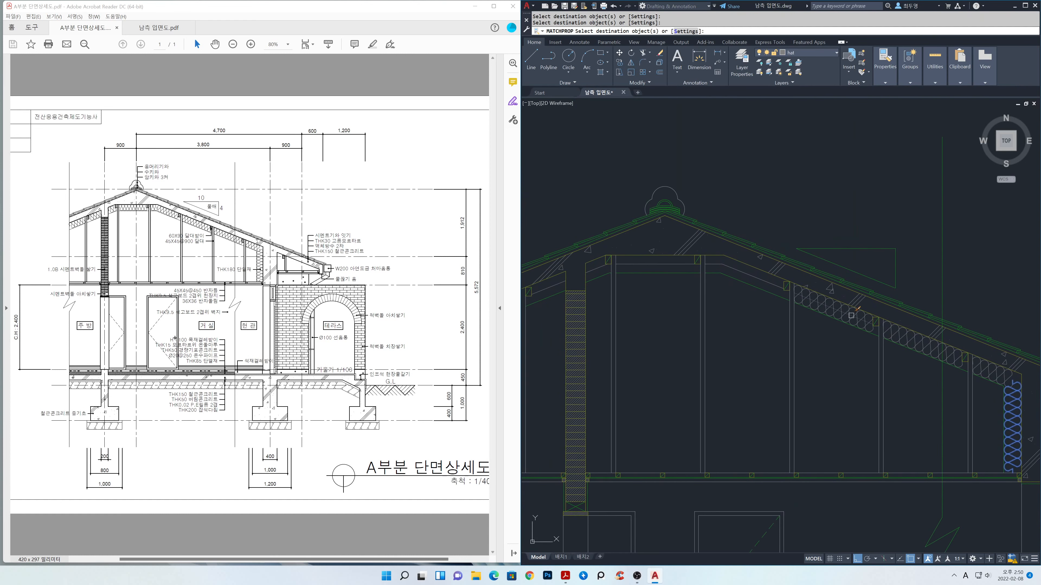
click(771, 282)
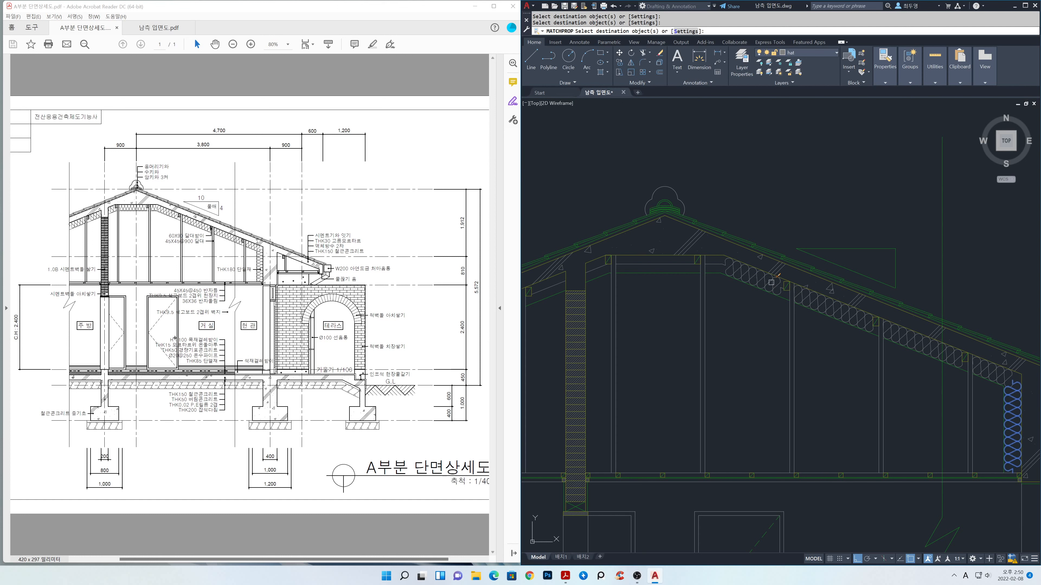
click(690, 264)
middle_drag(573, 284, 670, 284)
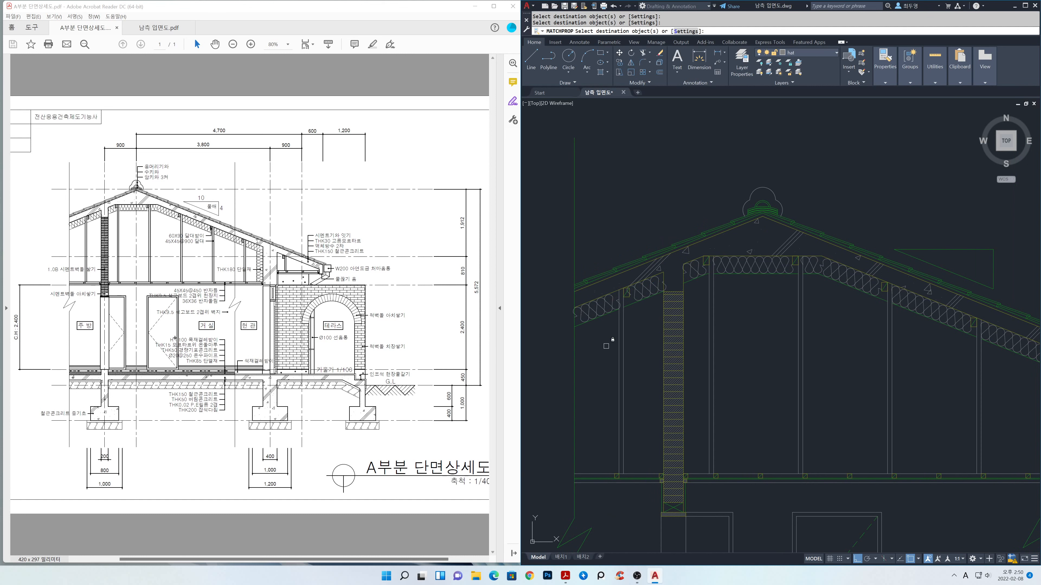
key(Escape)
- Unlock layer hat3 and make it the current layer
scroll(604, 354, down, 1)
middle_drag(766, 370, 708, 325)
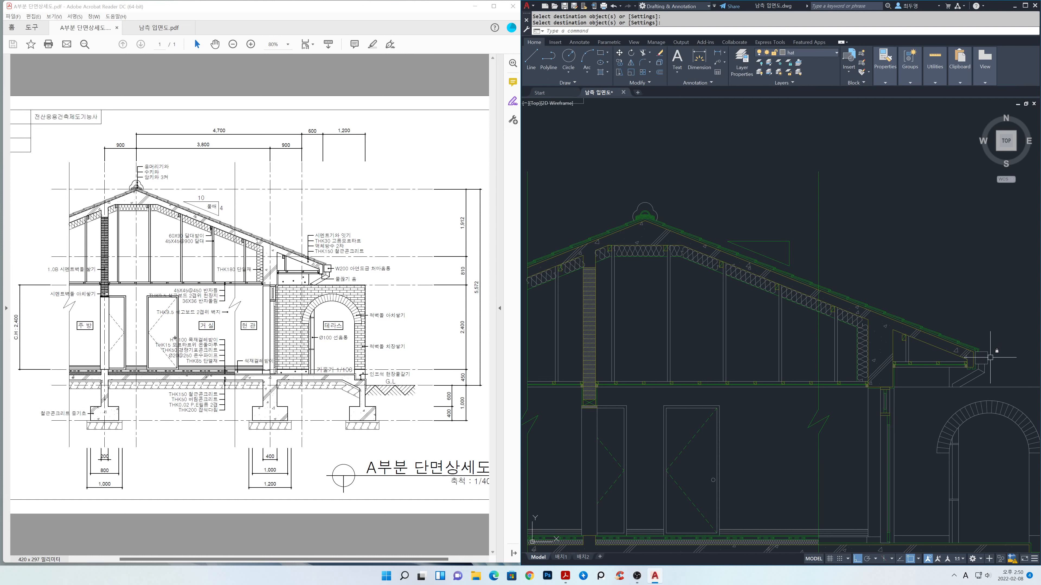
middle_drag(987, 366, 807, 357)
scroll(807, 357, up, 2)
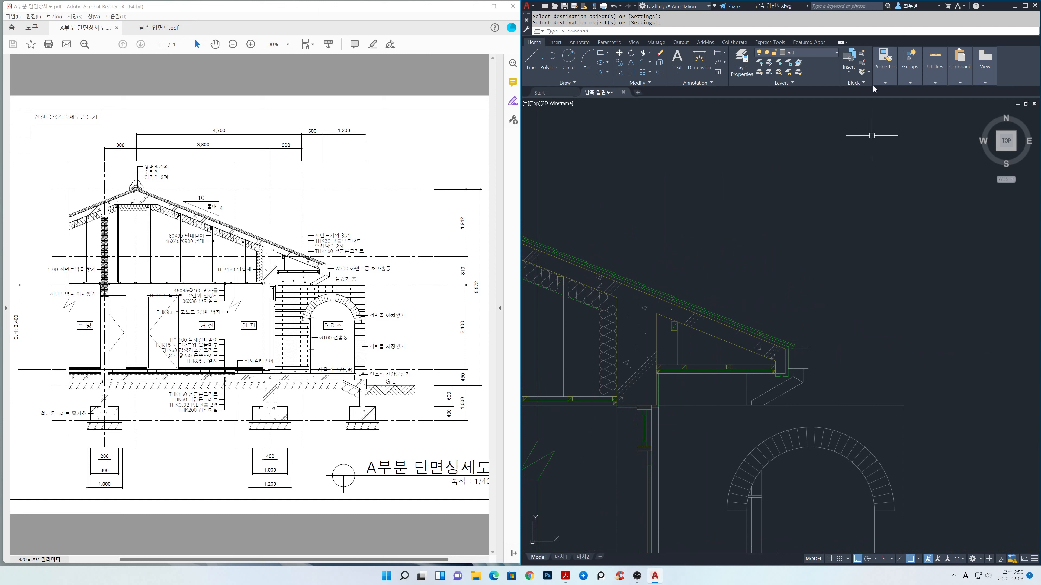
click(828, 53)
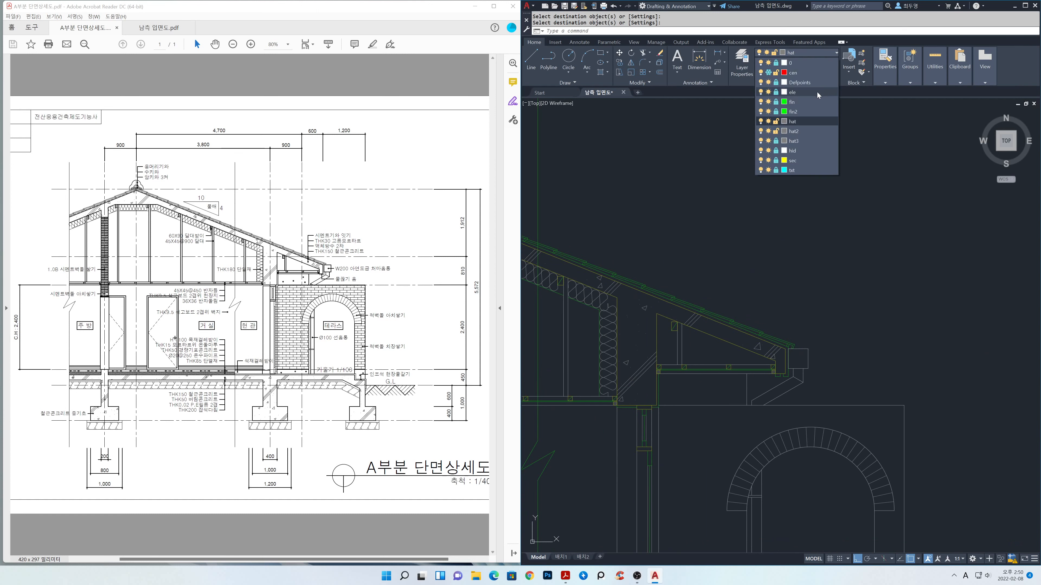
click(775, 141)
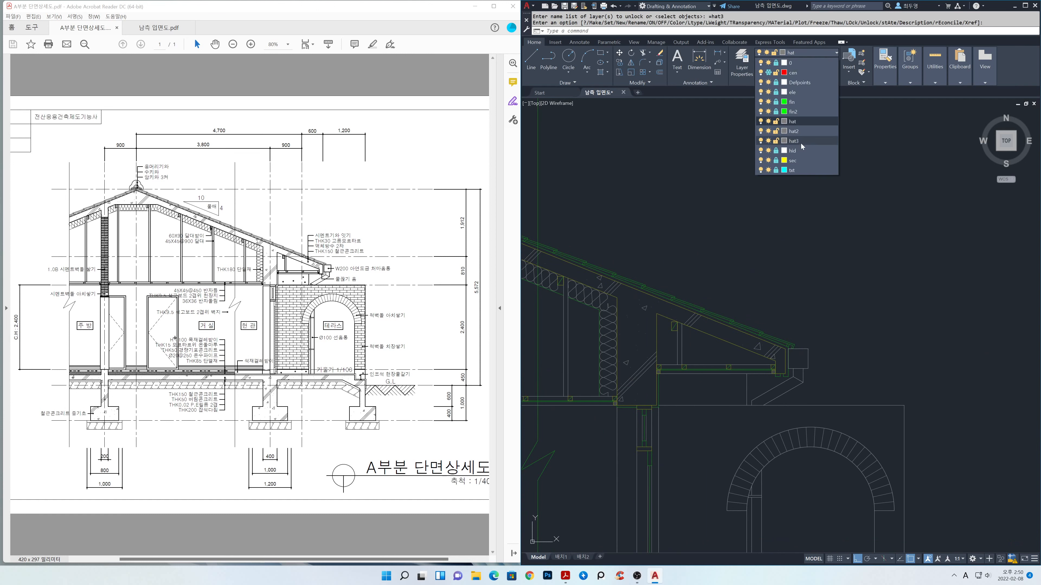
click(801, 142)
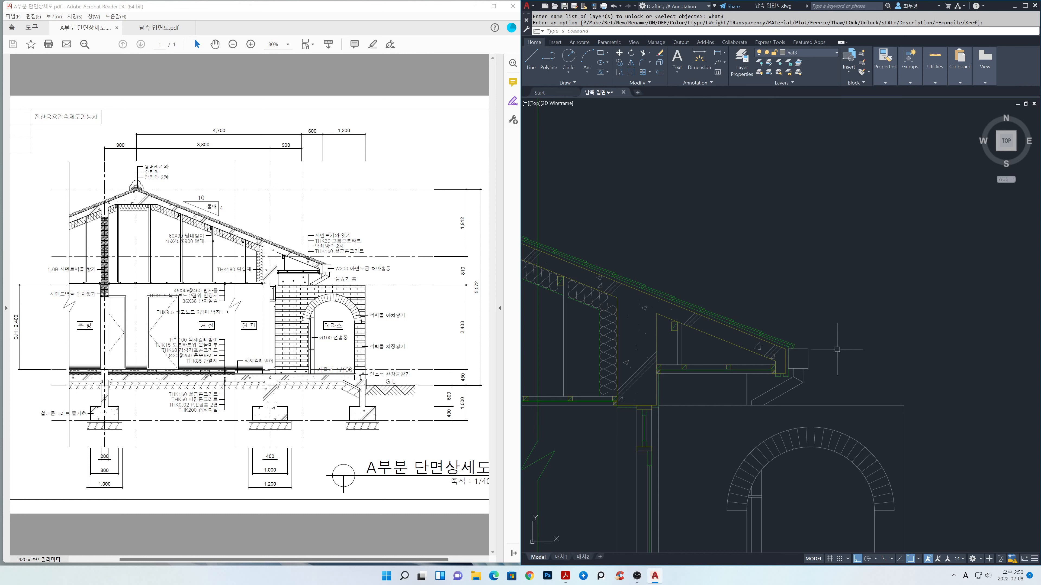
middle_drag(830, 341, 861, 327)
scroll(861, 327, up, 2)
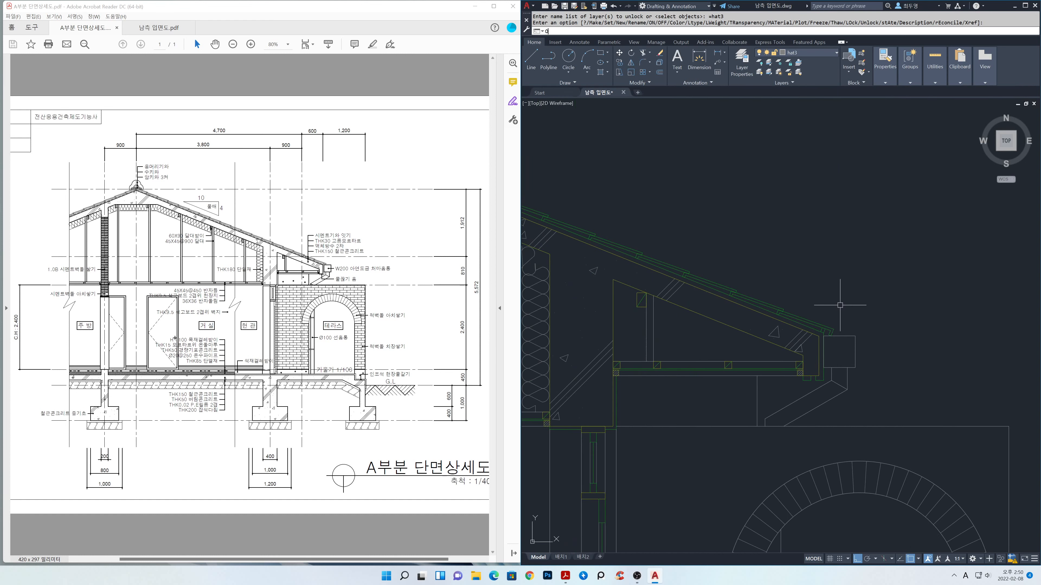
key(Return)
text(15)
key(Return)
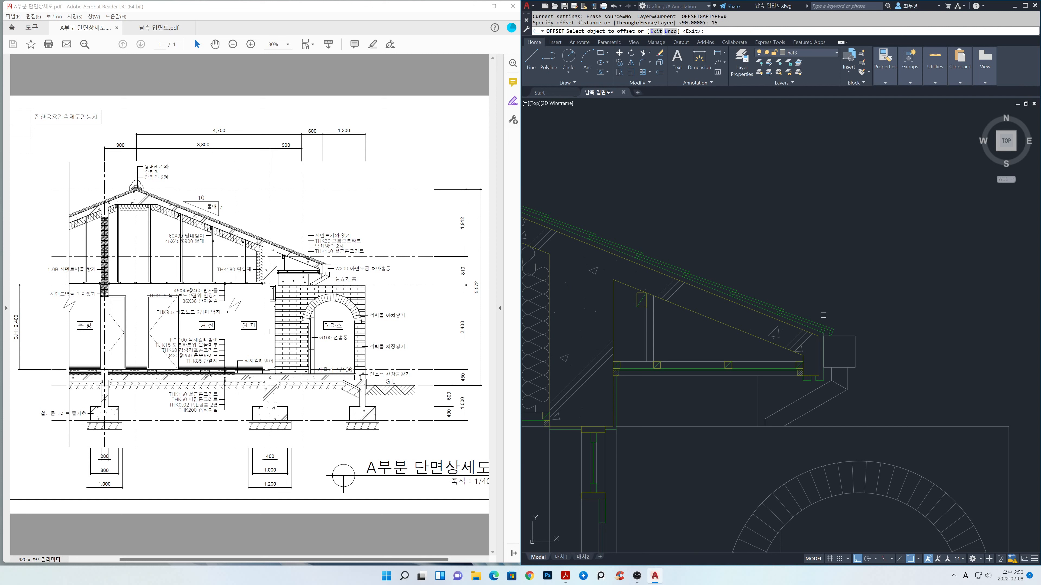
scroll(823, 316, up, 2)
click(775, 334)
key(Escape)
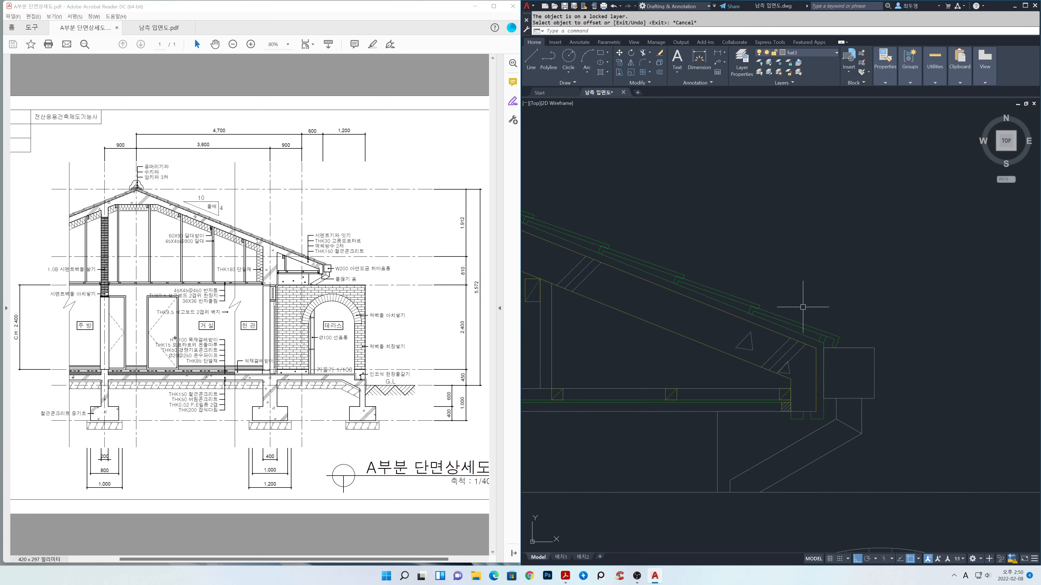
- Unlock layer sec and offset the top line of the right-hand roof slab outward by 15 on the current layer
click(827, 53)
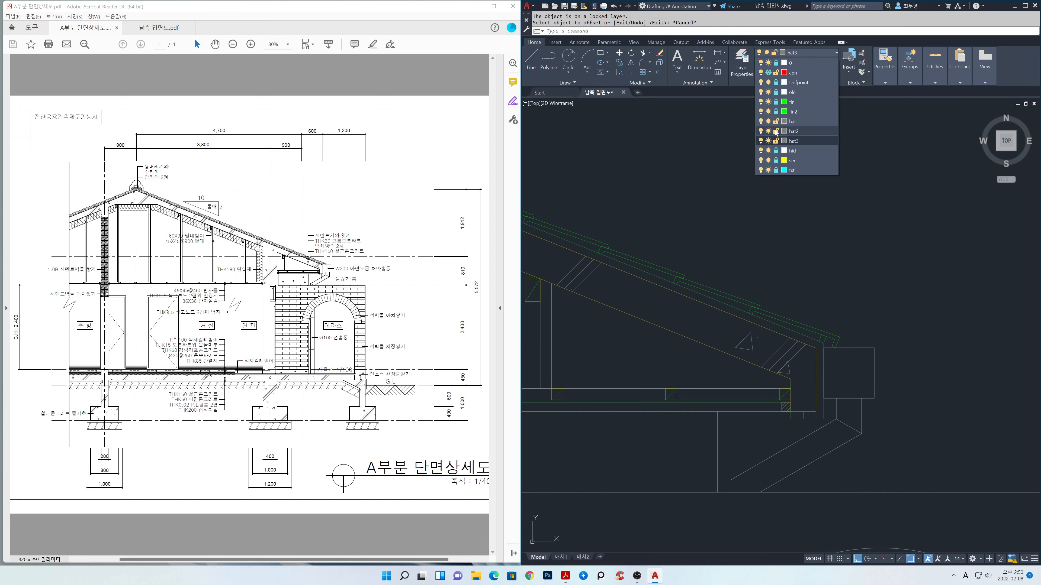
click(775, 160)
text(o)
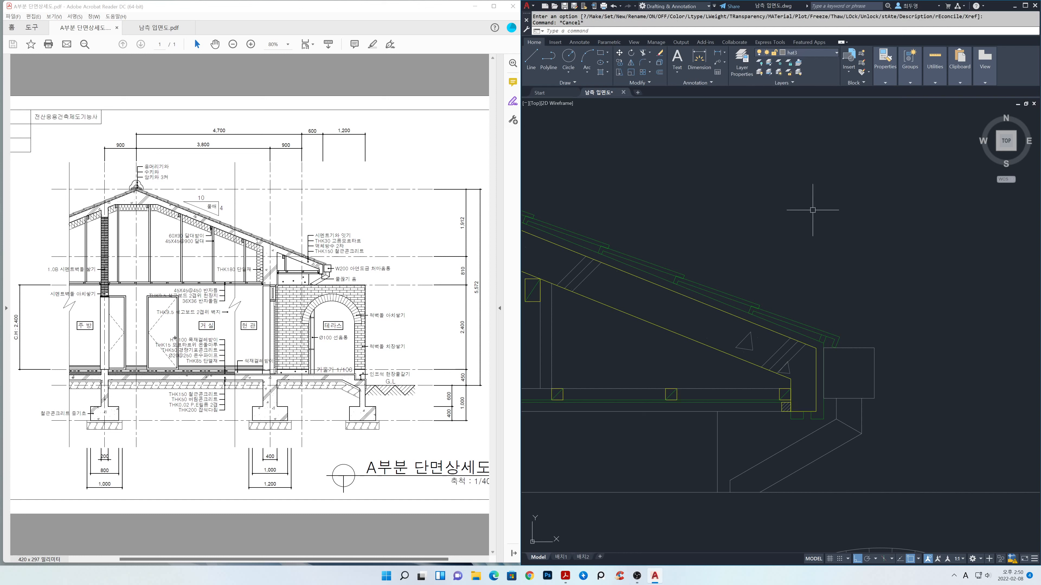
key(Return)
text(15)
key(Return)
click(730, 308)
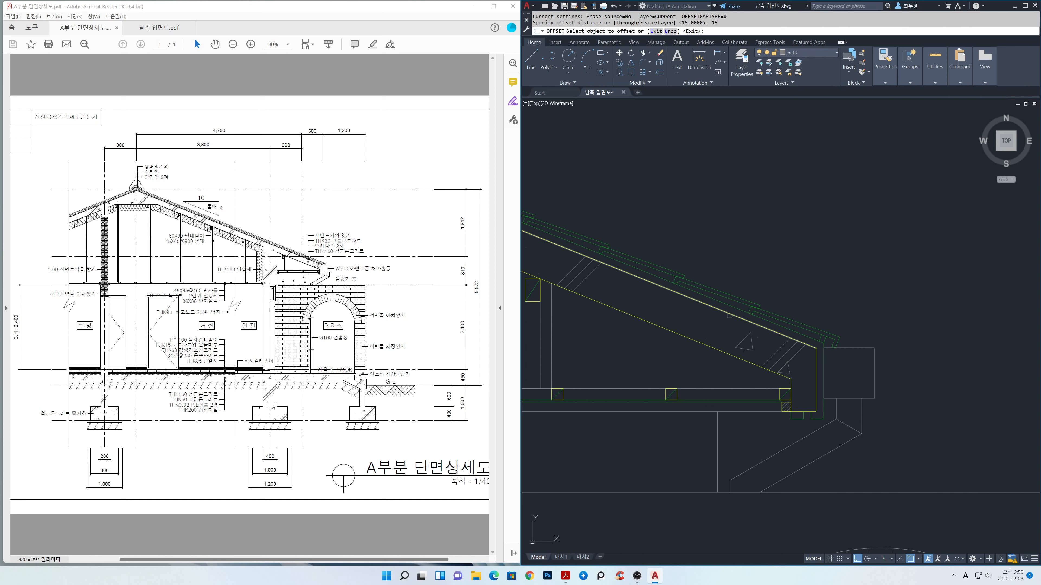
click(747, 273)
- Offset the top line of the left-hand roof slab outward by the same distance
scroll(746, 270, down, 6)
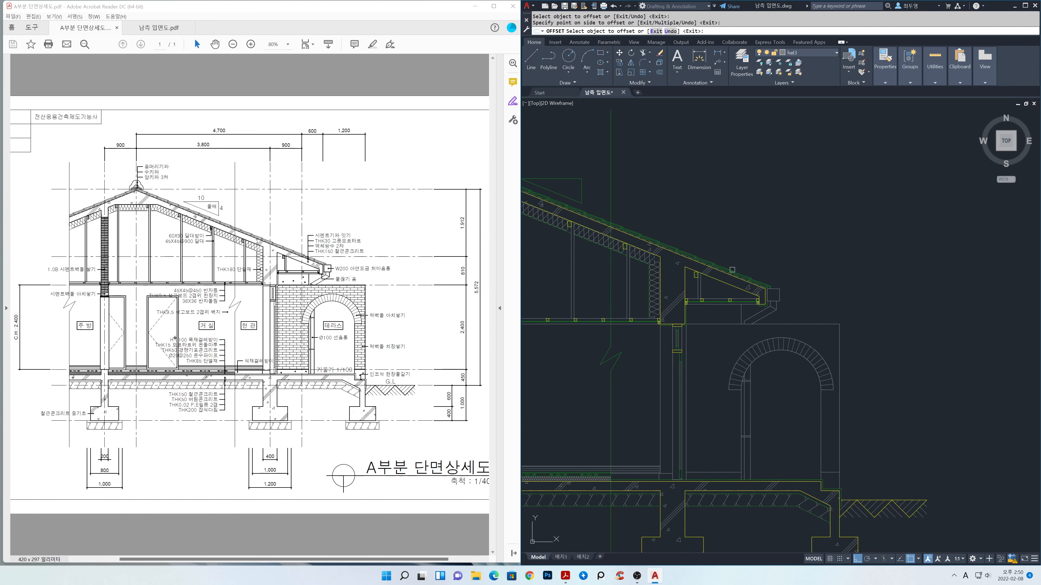
scroll(910, 310, up, 4)
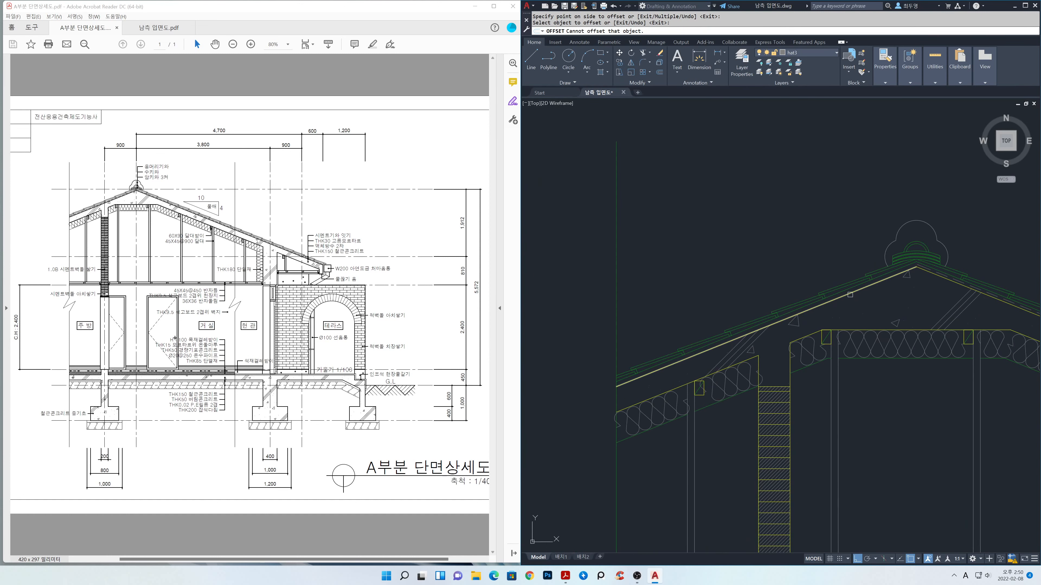
click(836, 263)
key(Return)
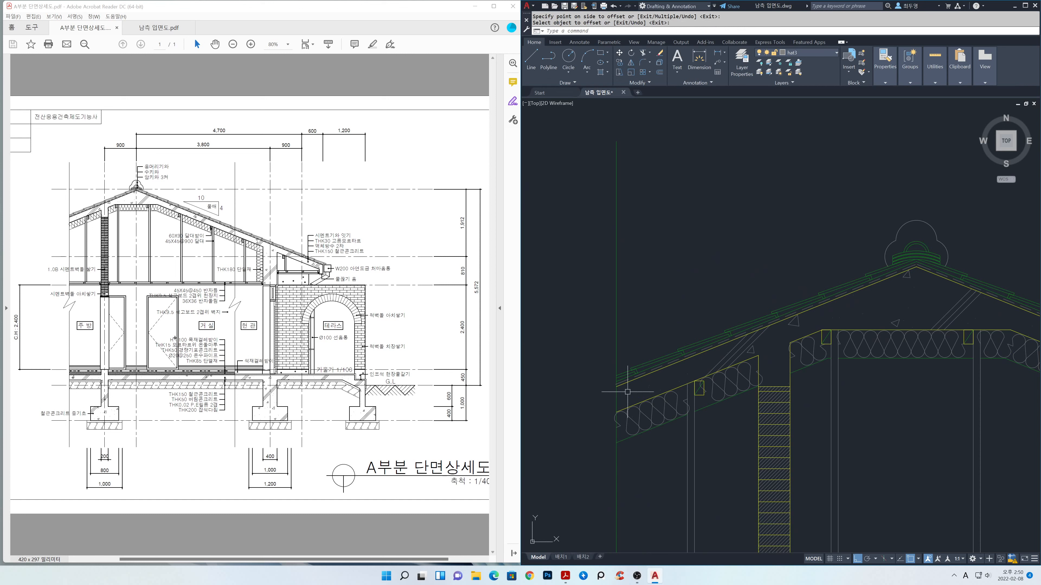
- Trim the left offset roof line where it overshoots the vertical line at the section's left edge
scroll(620, 390, up, 4)
middle_drag(620, 391, 750, 385)
text(tr)
key(Return)
click(725, 354)
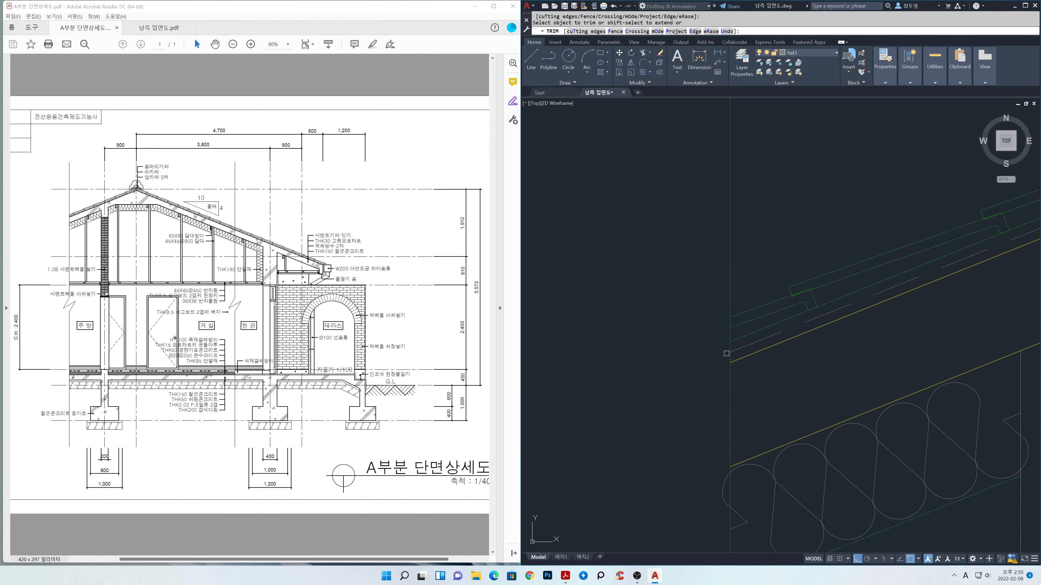
key(Return)
- Fillet the left and right offset roof lines into a sharp corner at the ridge
scroll(793, 351, down, 4)
mouse_move(935, 320)
middle_down()
mouse_move(679, 377)
mouse_move(577, 439)
middle_up()
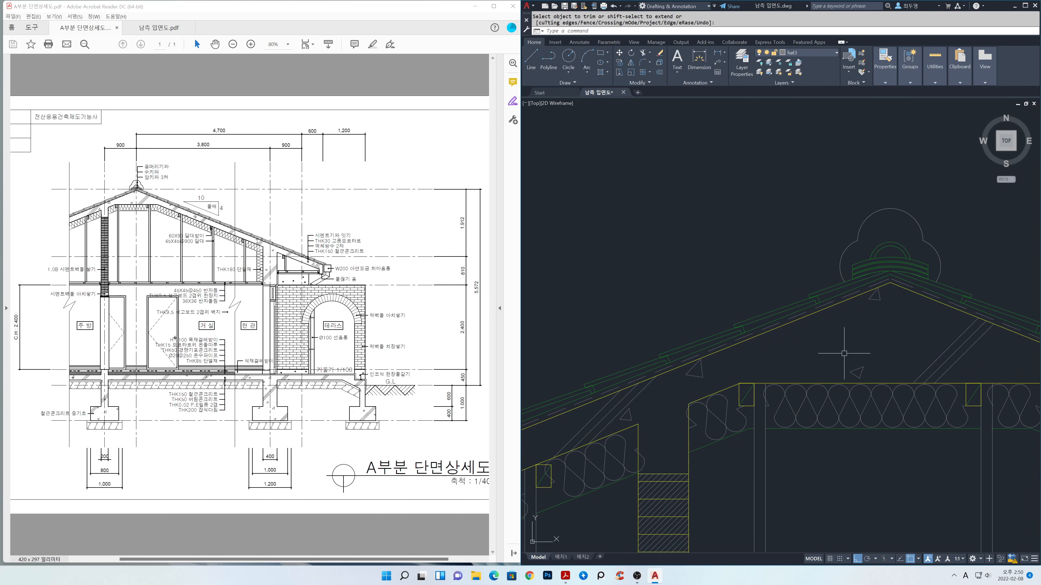
middle_drag(876, 328, 655, 414)
scroll(668, 375, up, 5)
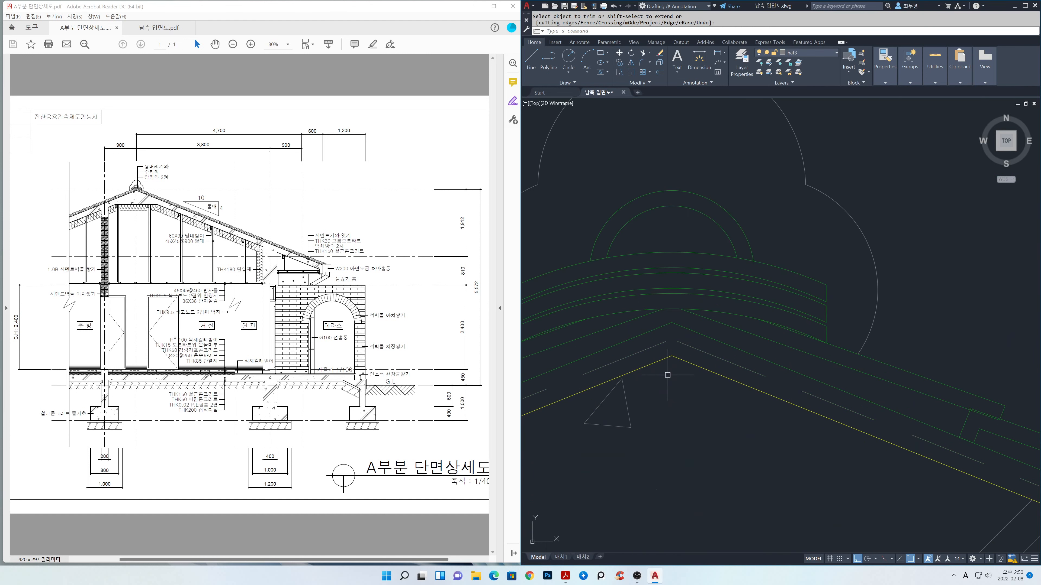
text(f)
key(Return)
click(661, 344)
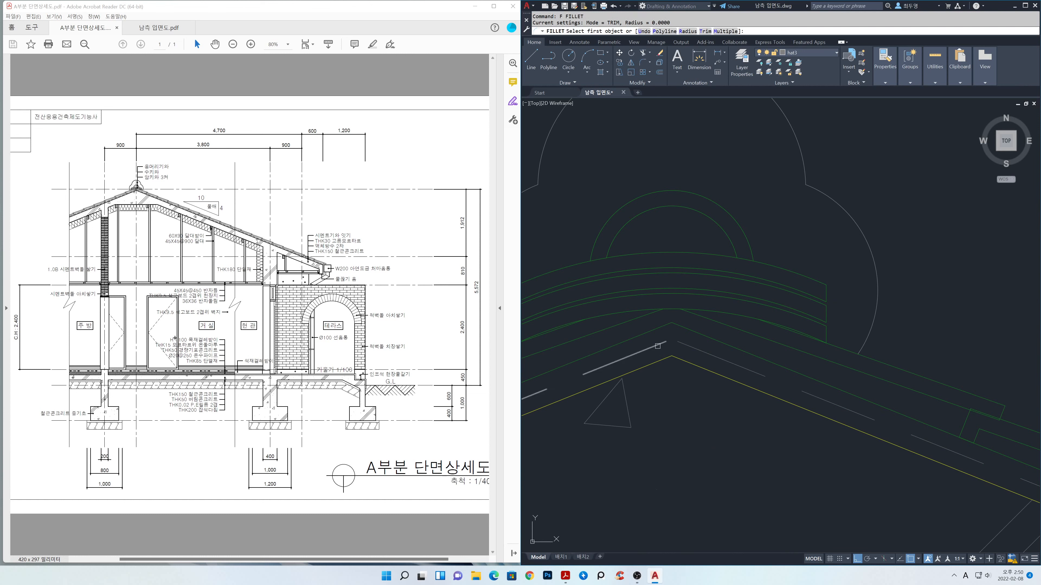
click(683, 345)
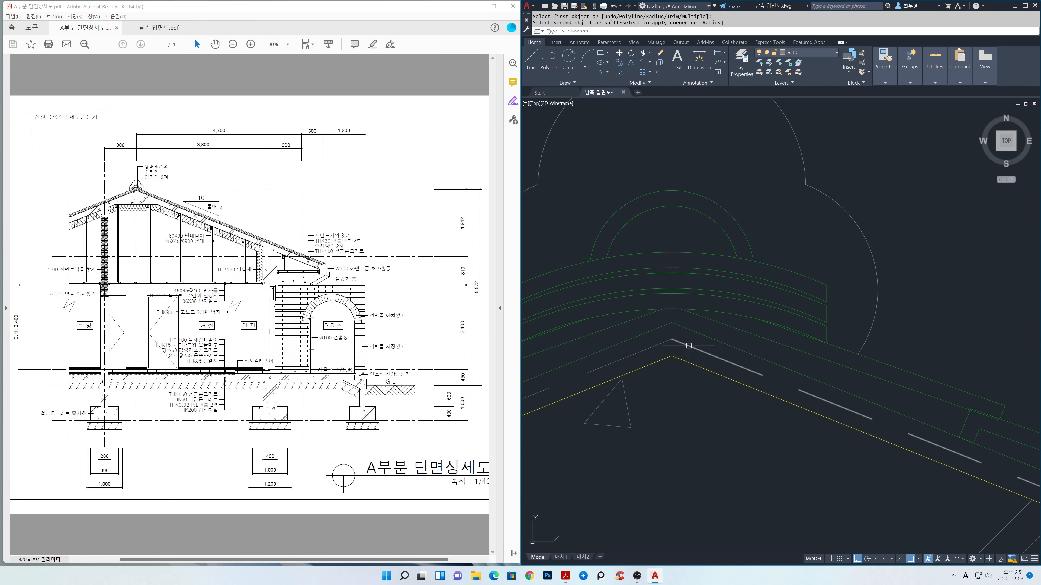
scroll(689, 346, down, 6)
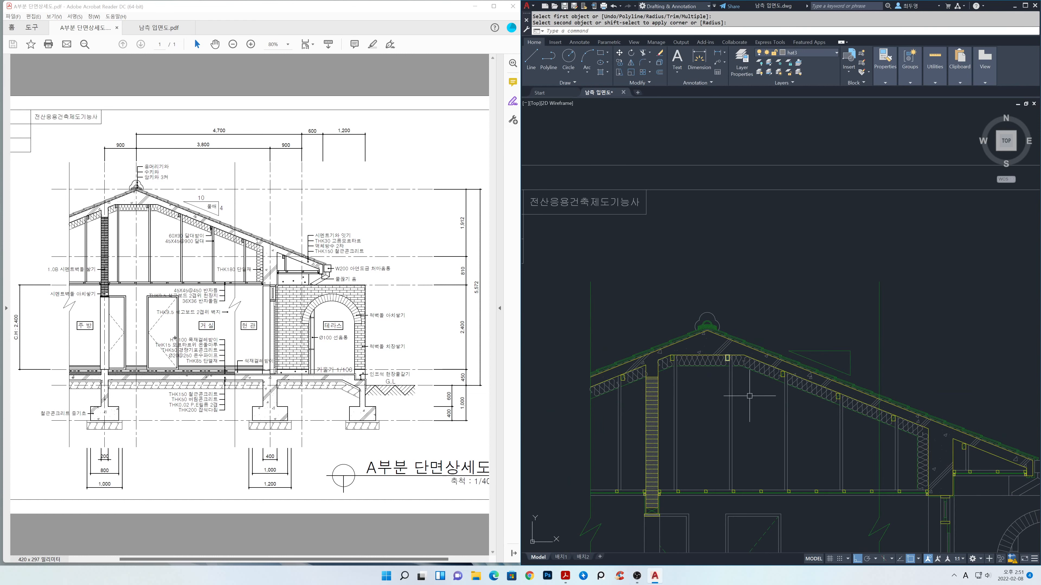
scroll(728, 328, down, 3)
middle_drag(734, 296, 729, 297)
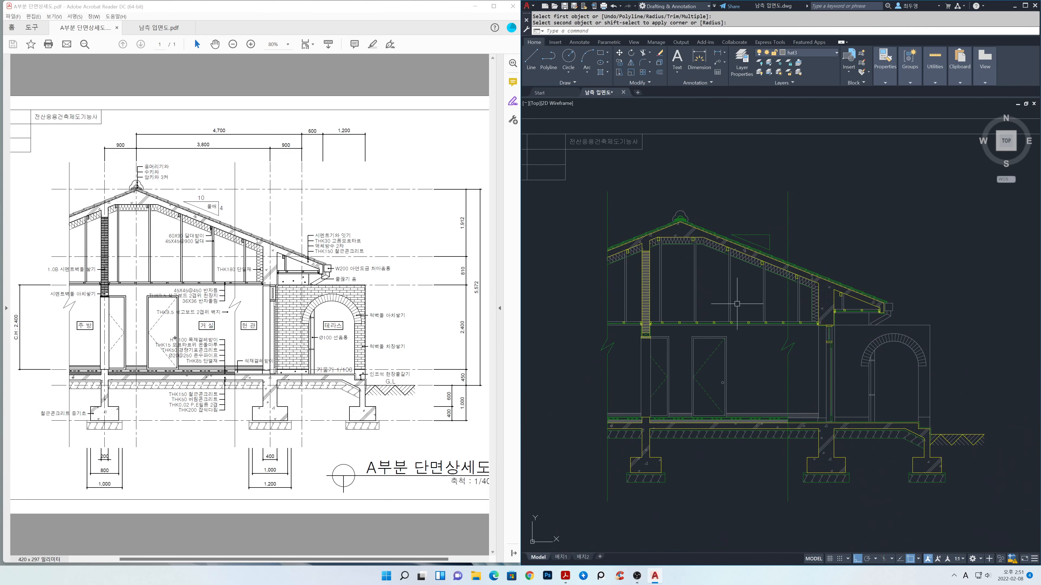
- Lock layer sec
click(832, 53)
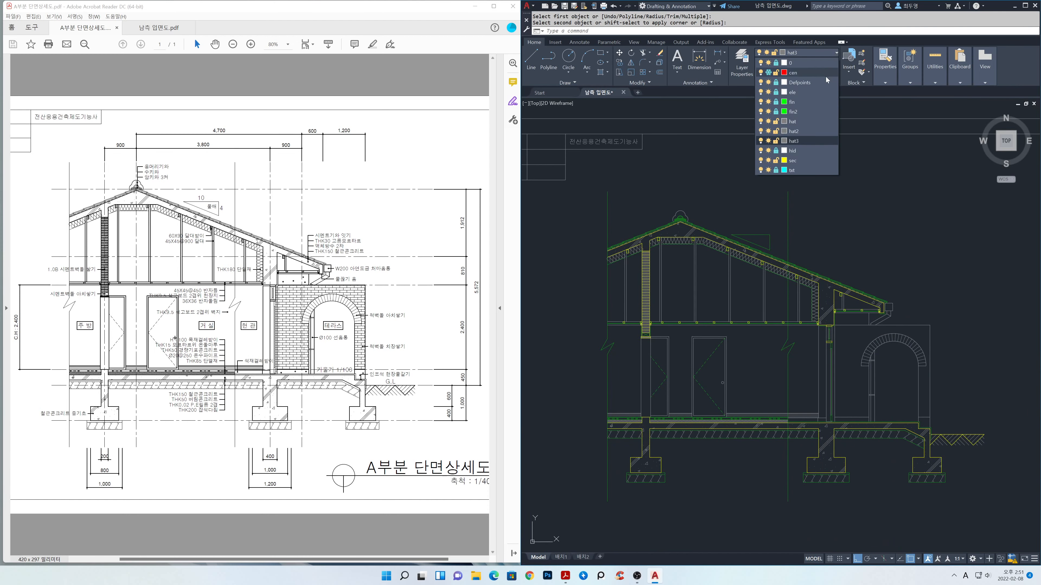
click(776, 161)
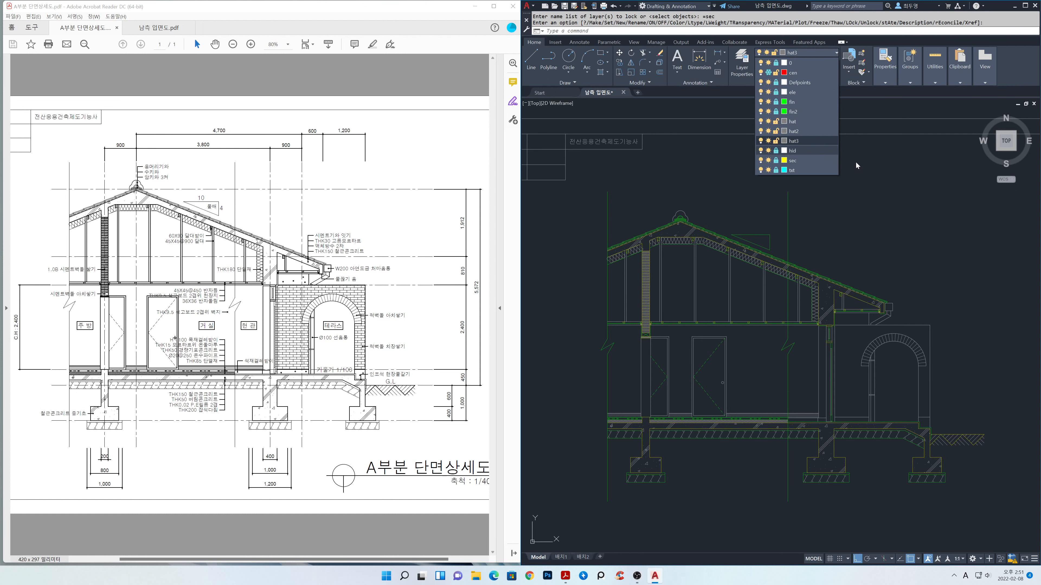
middle_drag(868, 246, 871, 260)
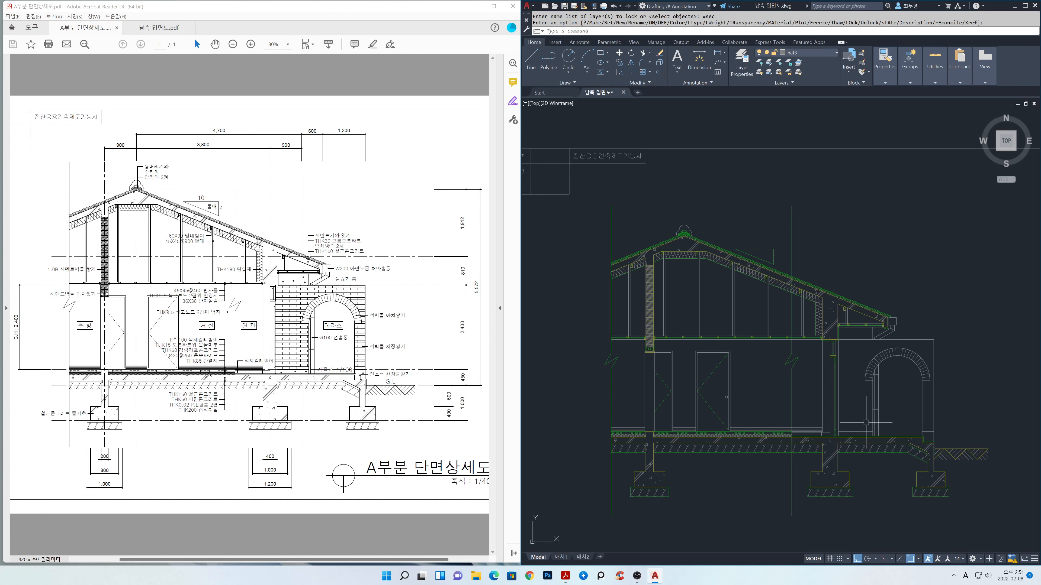
- Make layer hat current and hatch the terrace wall around the arched opening with a brick pattern at scale 1
scroll(866, 422, up, 3)
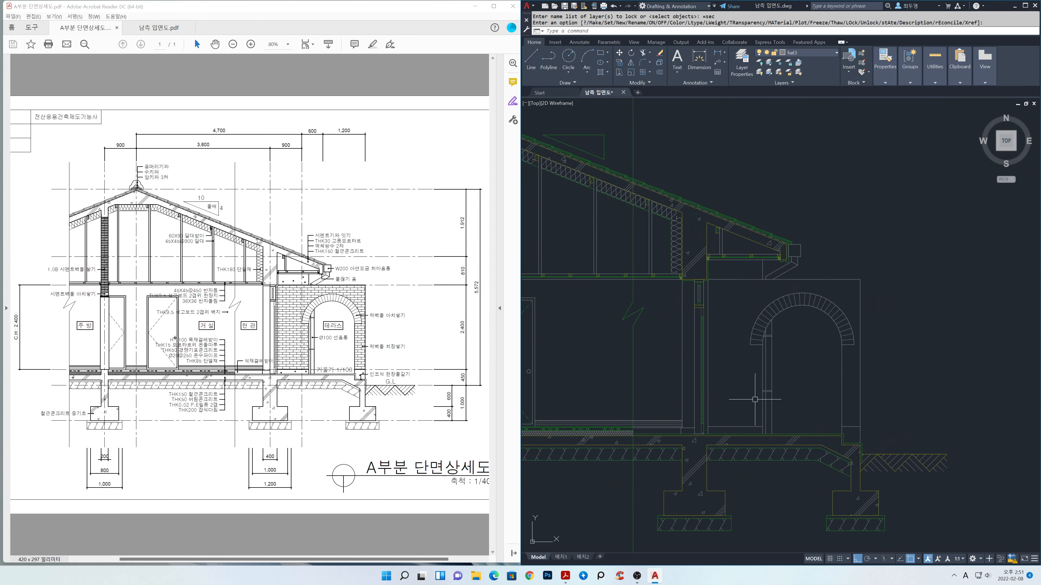
click(821, 53)
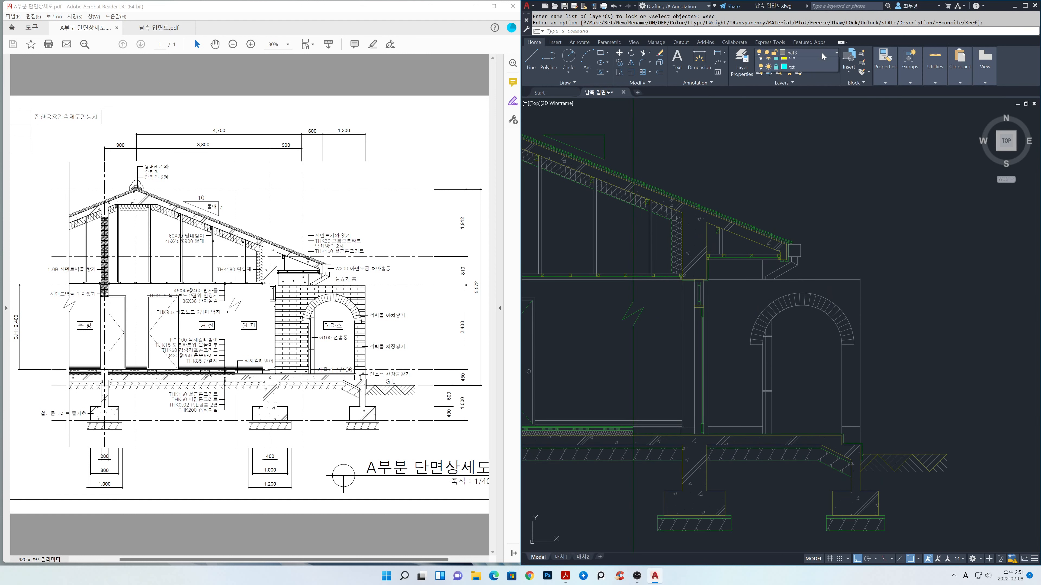
click(808, 121)
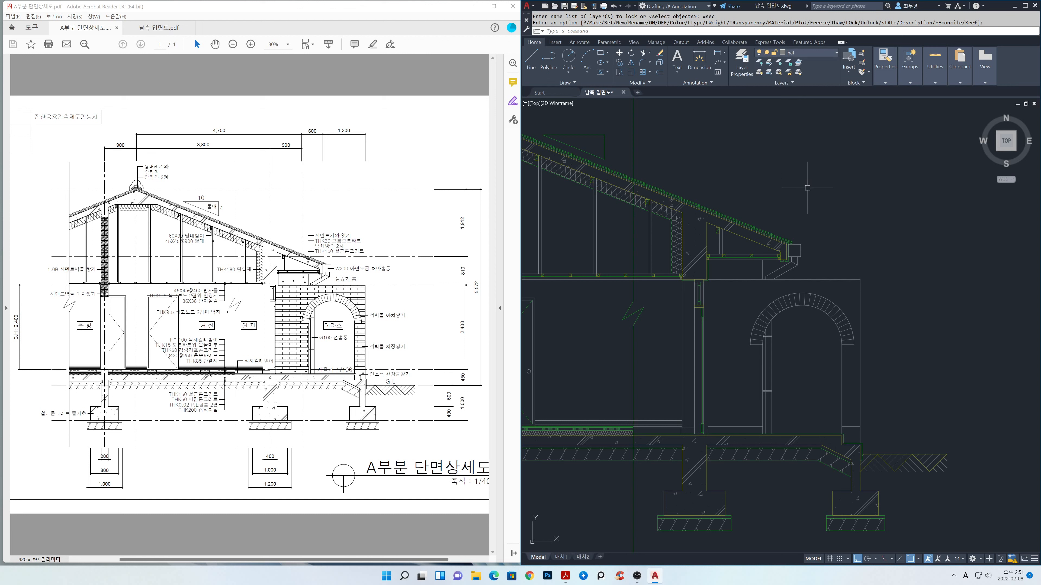
text(h)
key(Return)
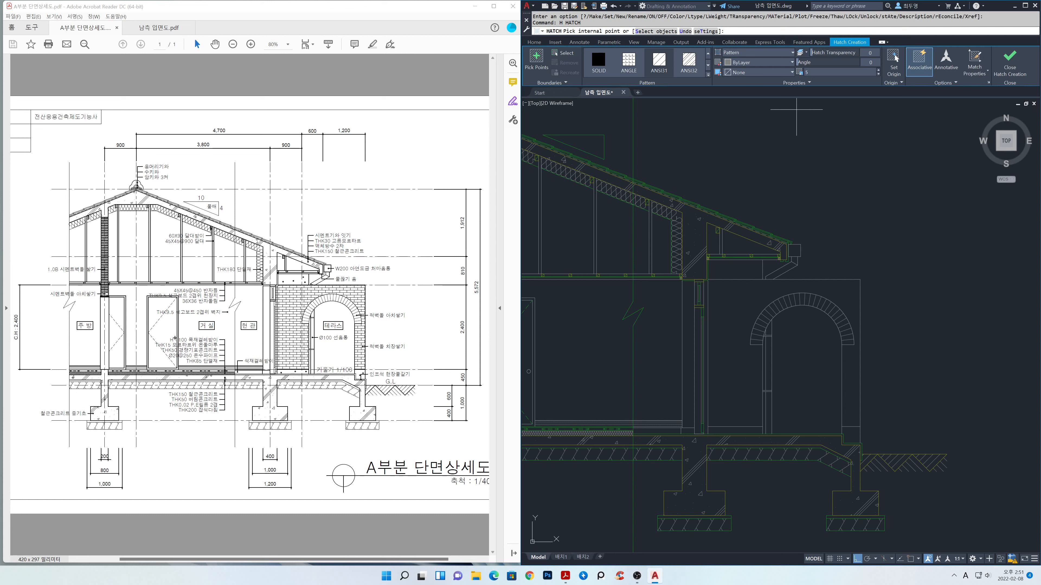
click(708, 76)
click(690, 121)
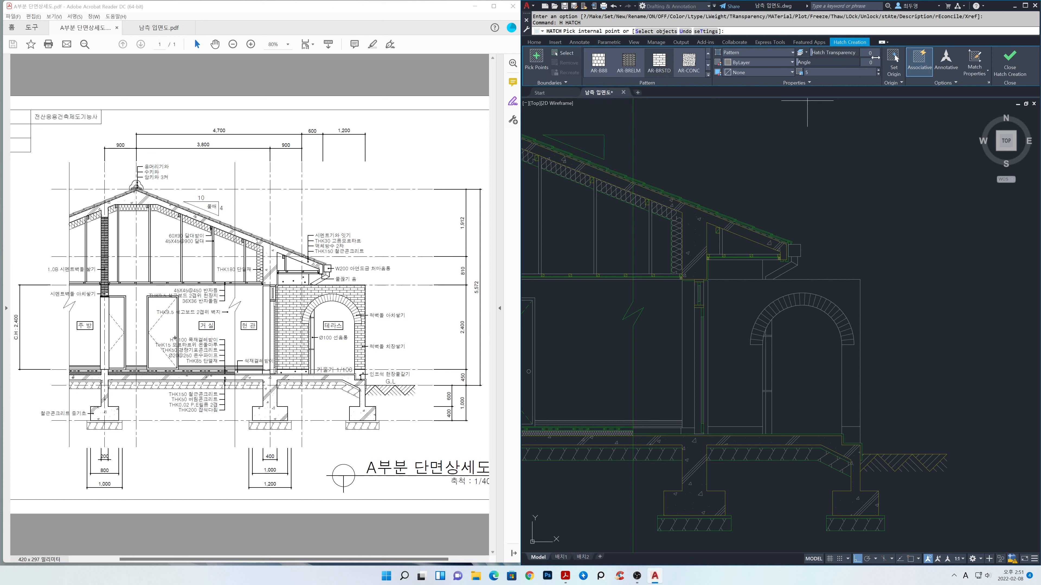
click(838, 72)
click(744, 302)
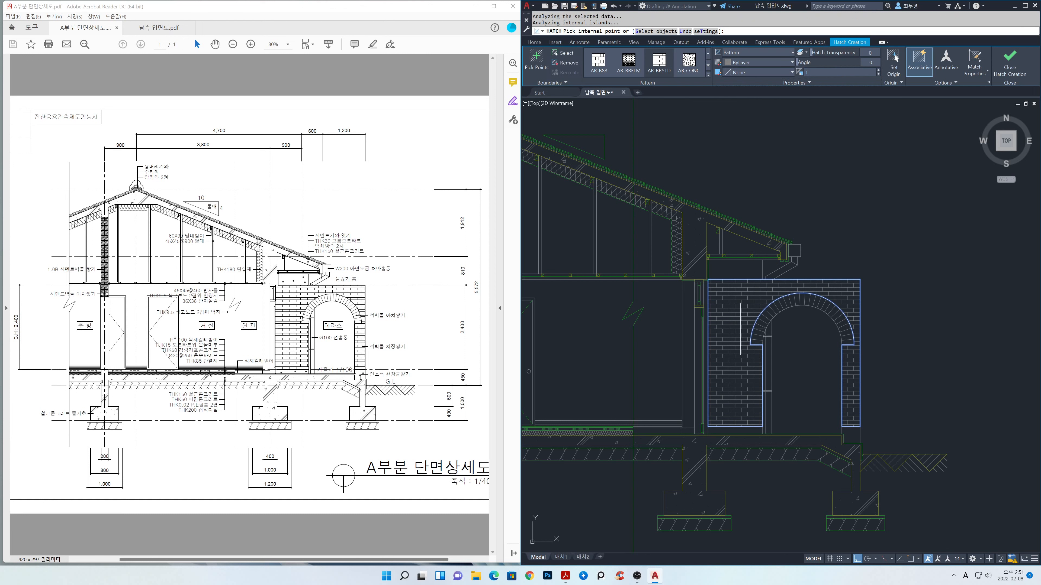
- Include the narrow strip beside the terrace wall in the brick hatch, set the origin at the strip's lower-left corner, and finish the hatch
scroll(741, 365, up, 6)
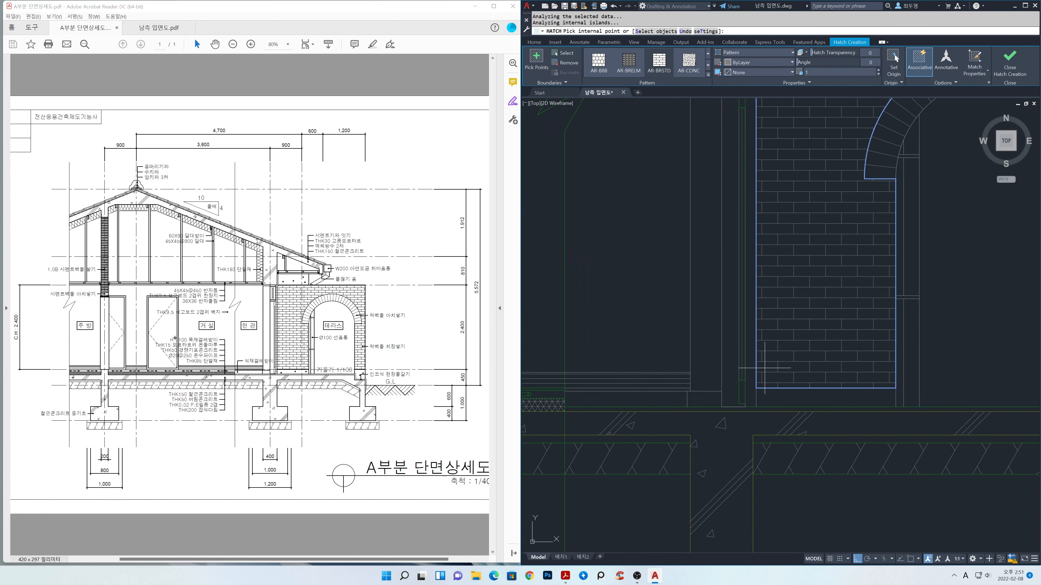
click(894, 59)
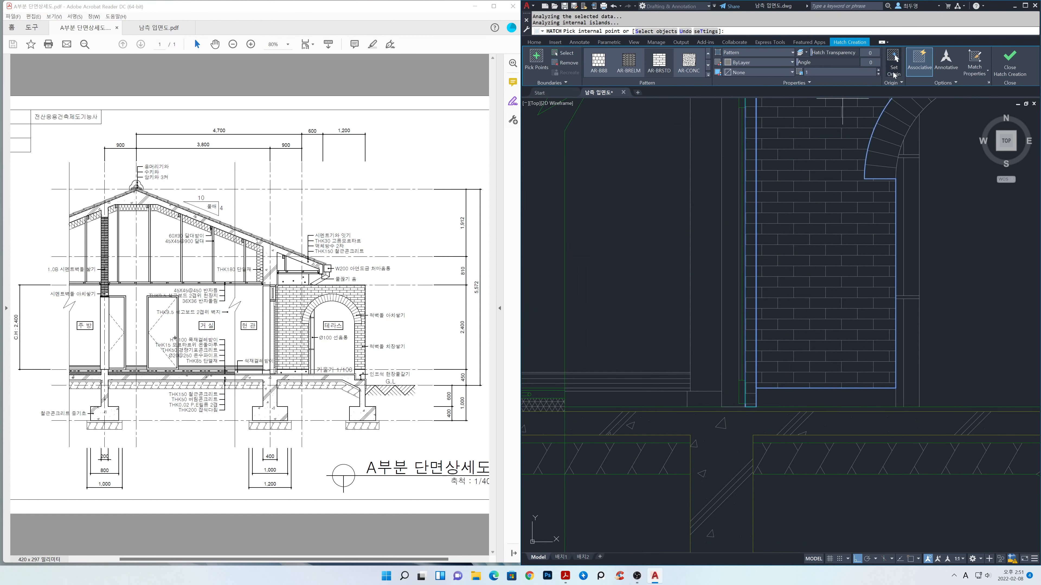
click(746, 407)
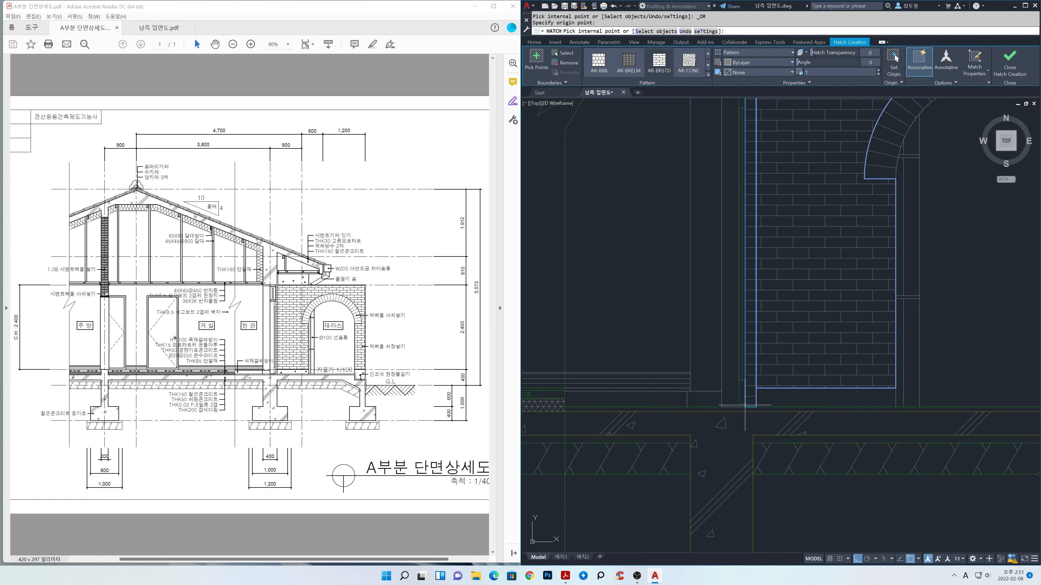
scroll(778, 373, down, 5)
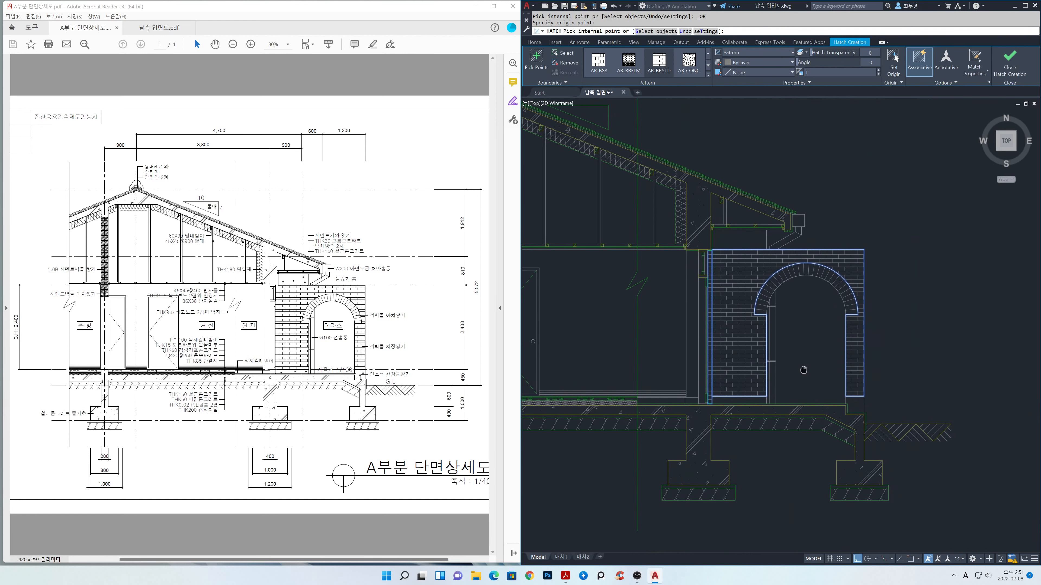
click(1013, 70)
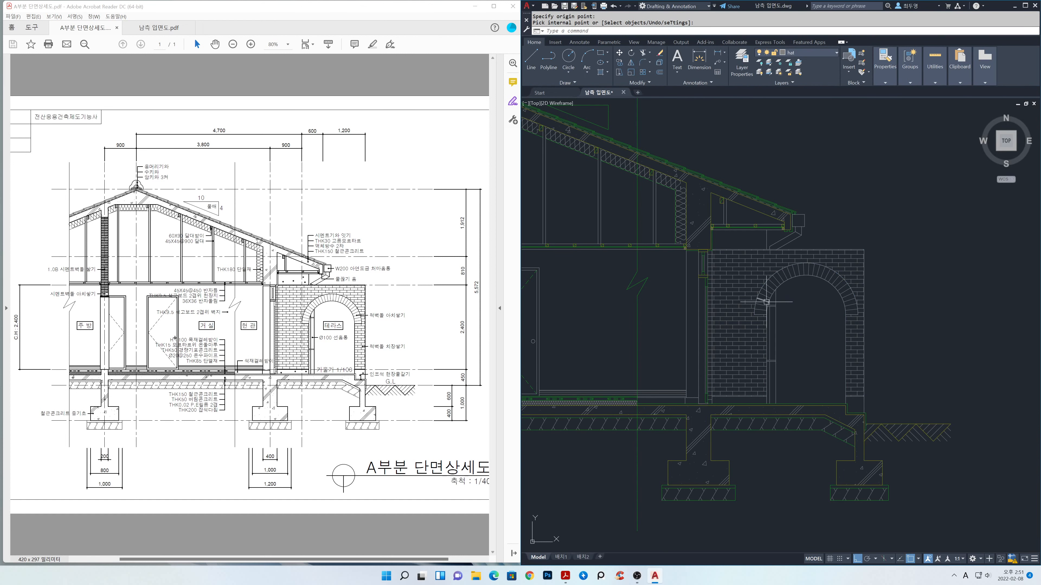
- With object snap off, place solid donuts of inside diameter 0 and outside diameter 40 in the base area at the terrace wall's outer edge
scroll(809, 313, down, 3)
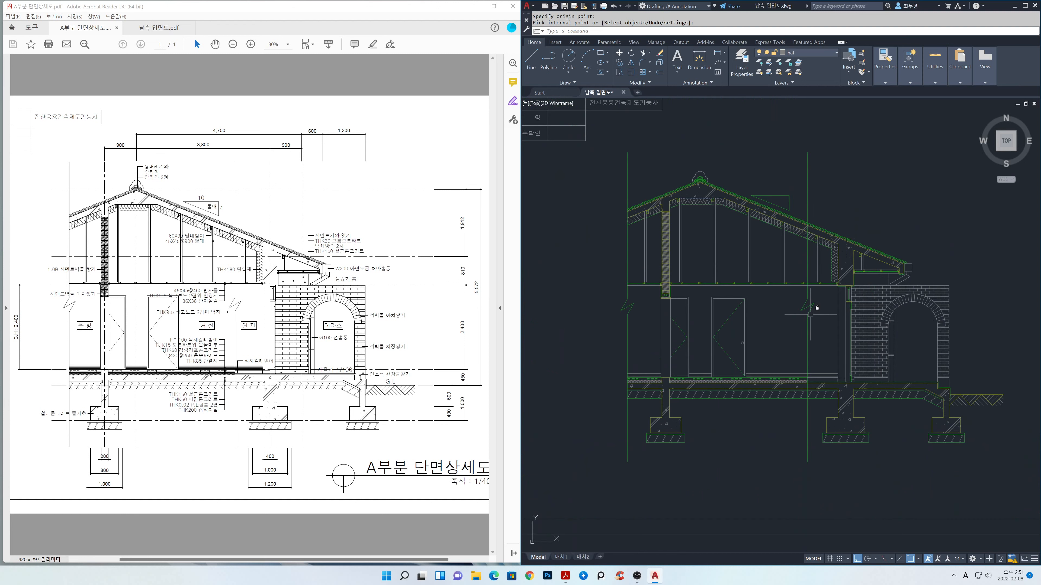
middle_drag(810, 314, 812, 333)
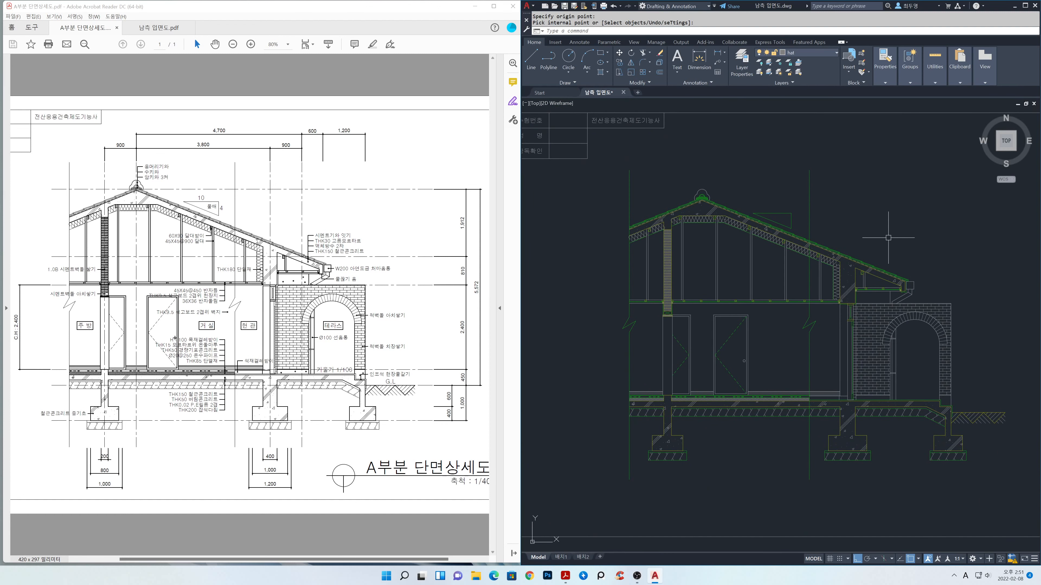
text(D)
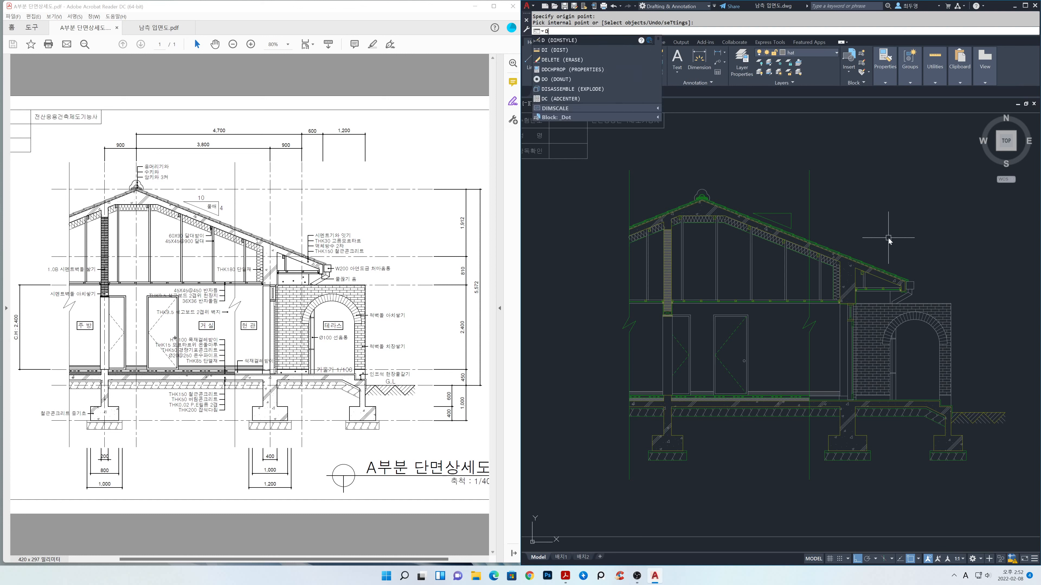
text(O)
key(Return)
text(0)
key(Return)
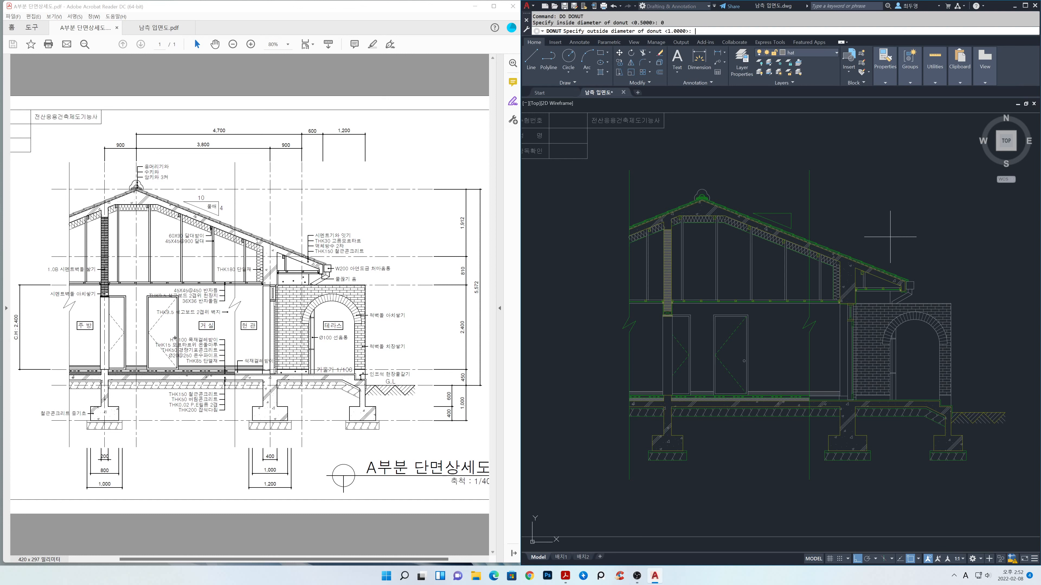
text(40)
key(Return)
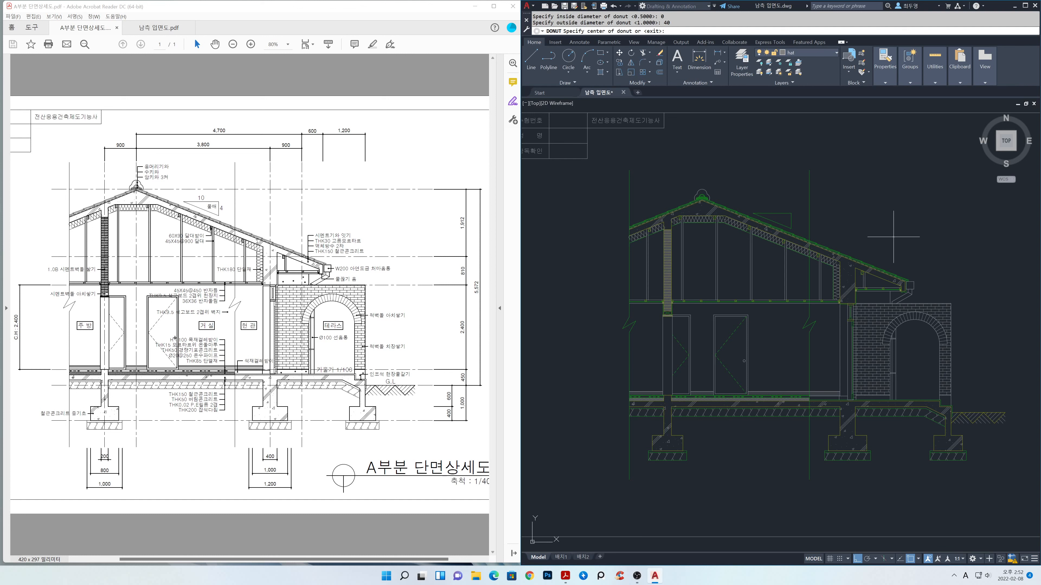
key(F3)
scroll(913, 422, up, 2)
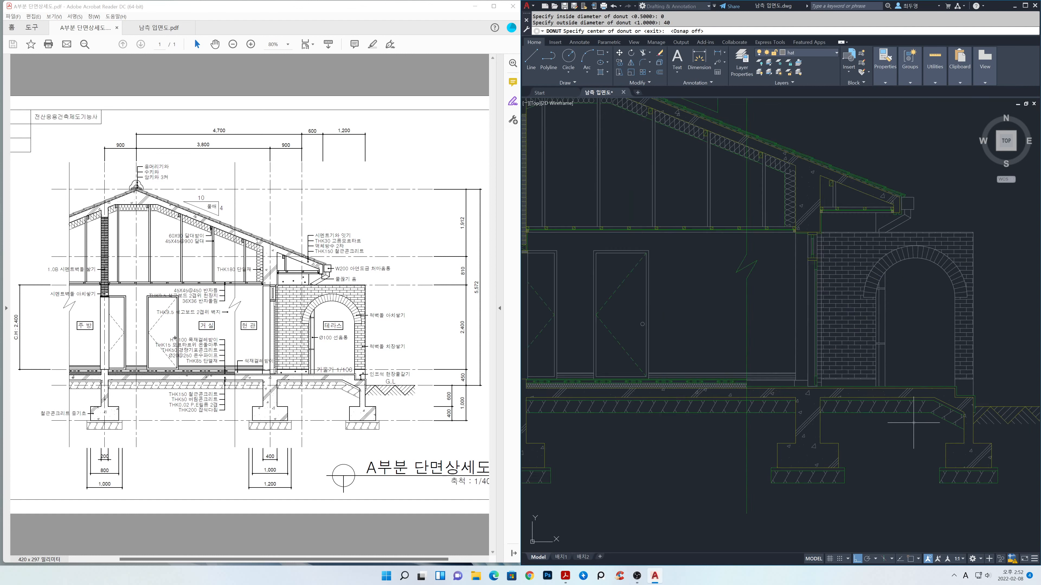
scroll(913, 422, up, 2)
scroll(811, 373, up, 2)
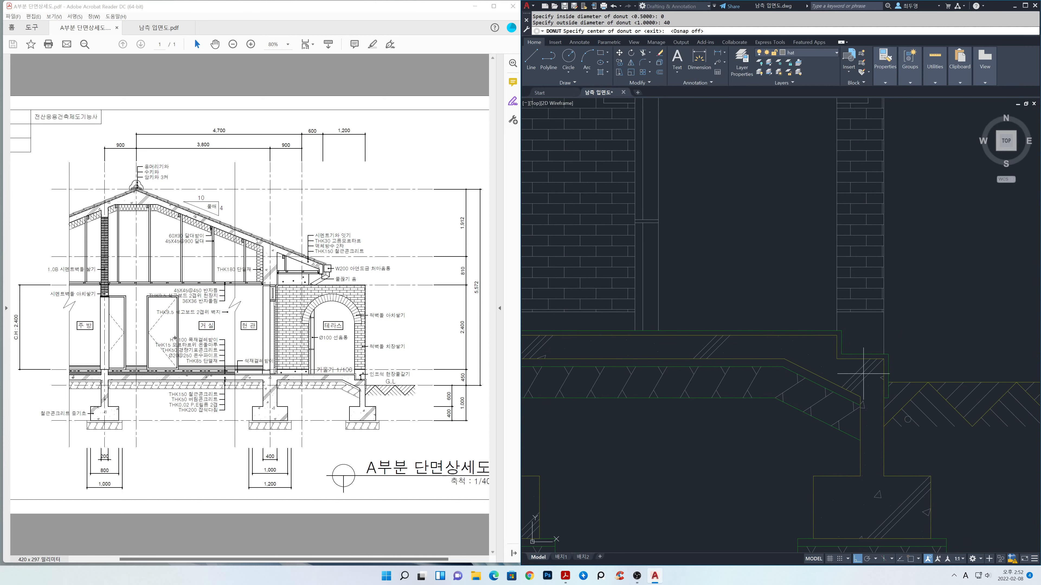
click(876, 324)
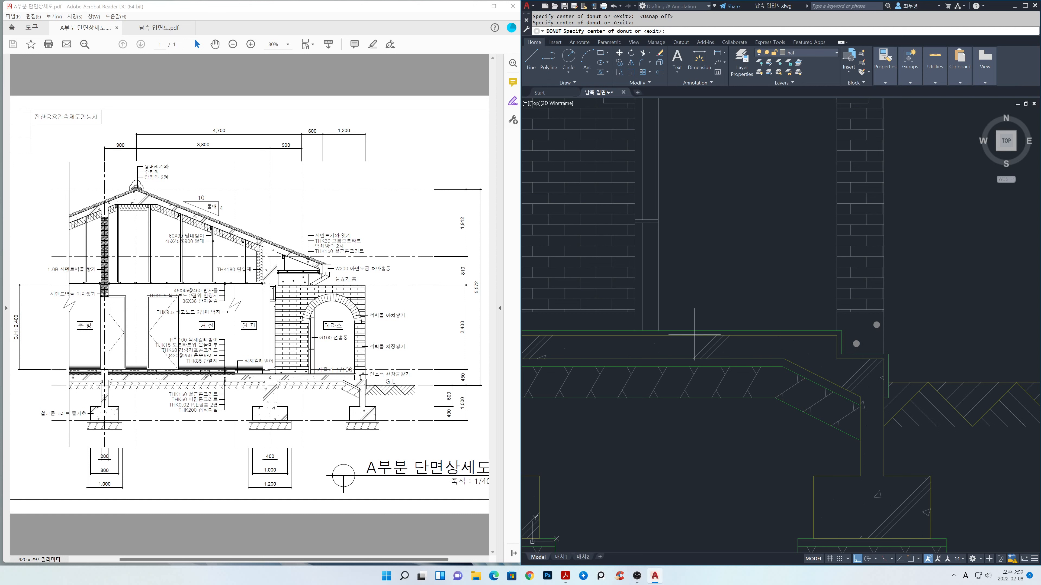
- Place more of the same donuts along the base strip below the brick wall on the inner side of the arch
scroll(665, 331, down, 2)
middle_drag(667, 331, 879, 323)
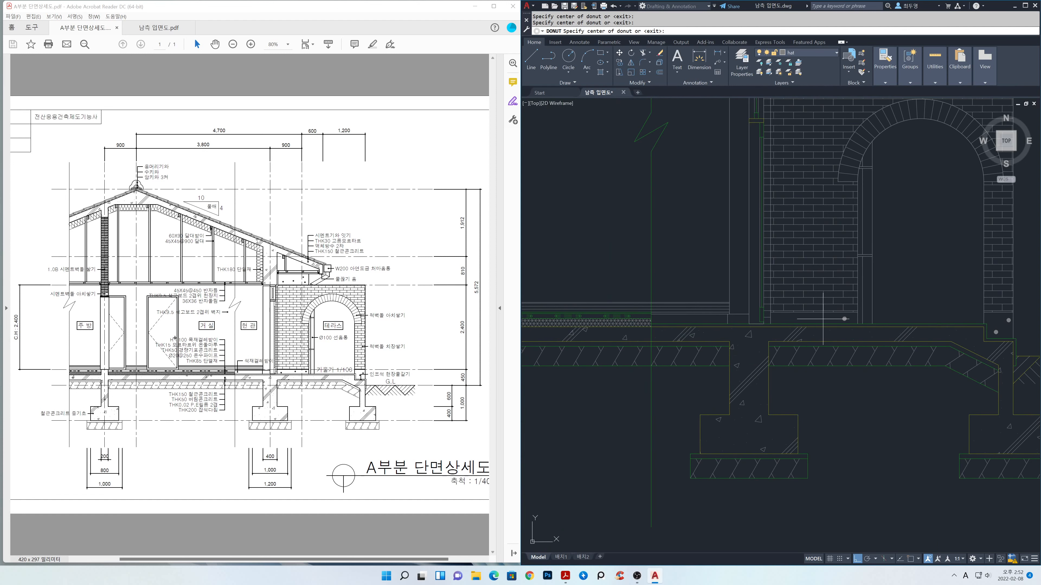
scroll(794, 338, down, 2)
scroll(794, 338, down, 2)
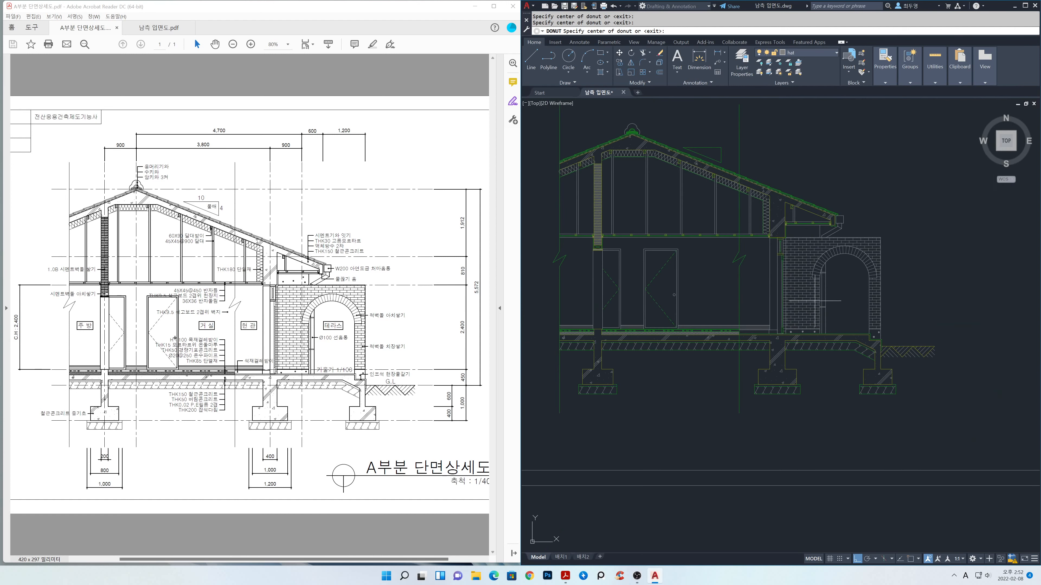
- Place three more donuts in the panel under the eaves, just above the brick wall, and finish the Donut command
scroll(811, 313, up, 4)
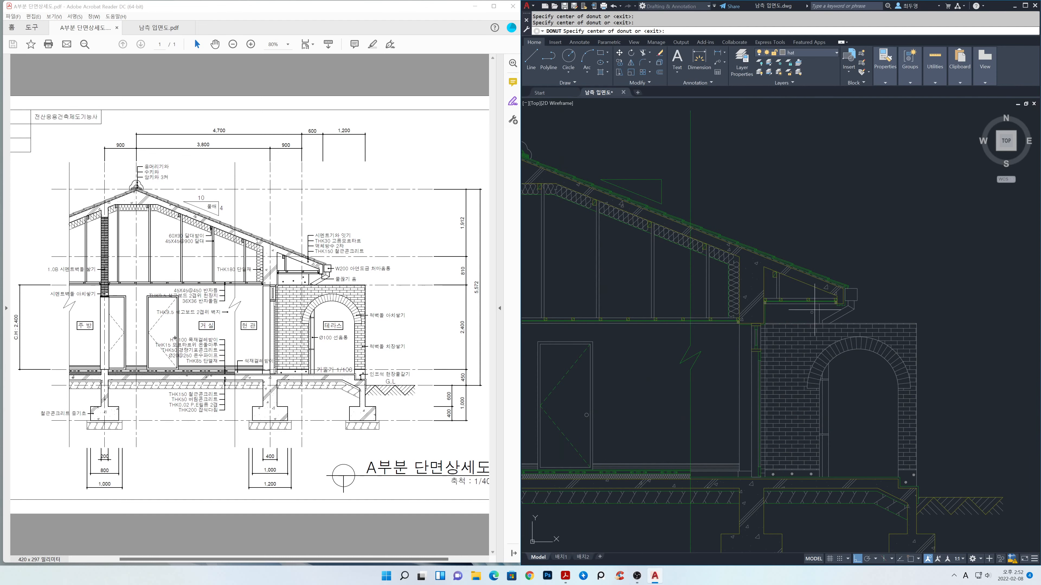
click(813, 309)
click(795, 318)
click(782, 312)
scroll(775, 318, down, 3)
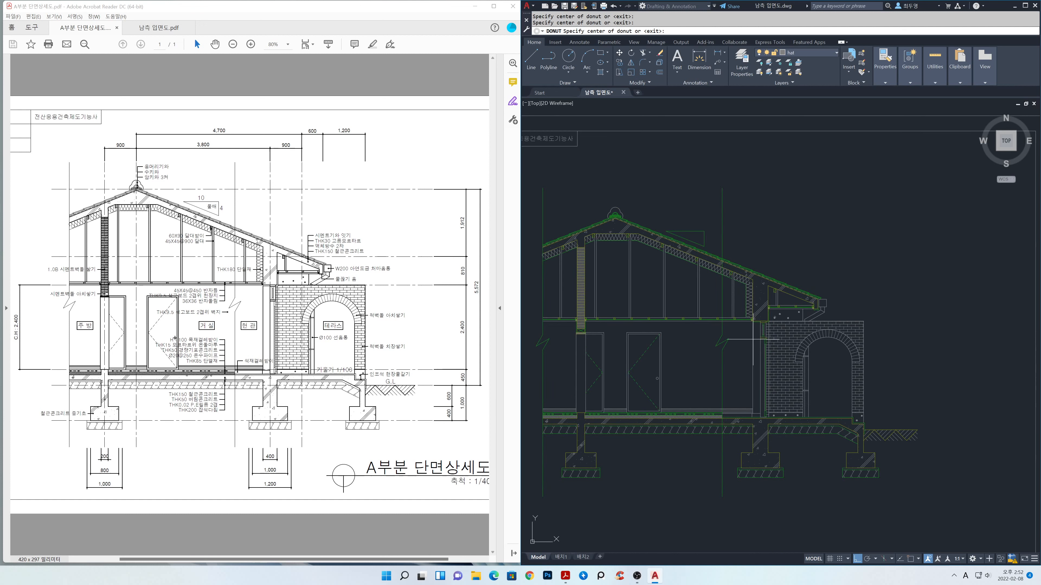
scroll(778, 340, down, 1)
key(Return)
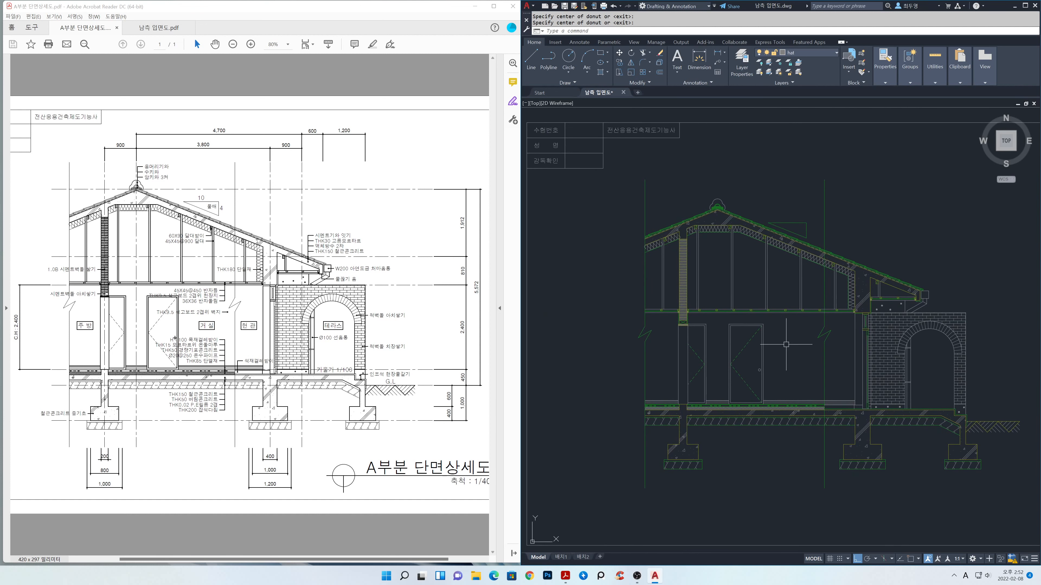
middle_drag(788, 351, 782, 360)
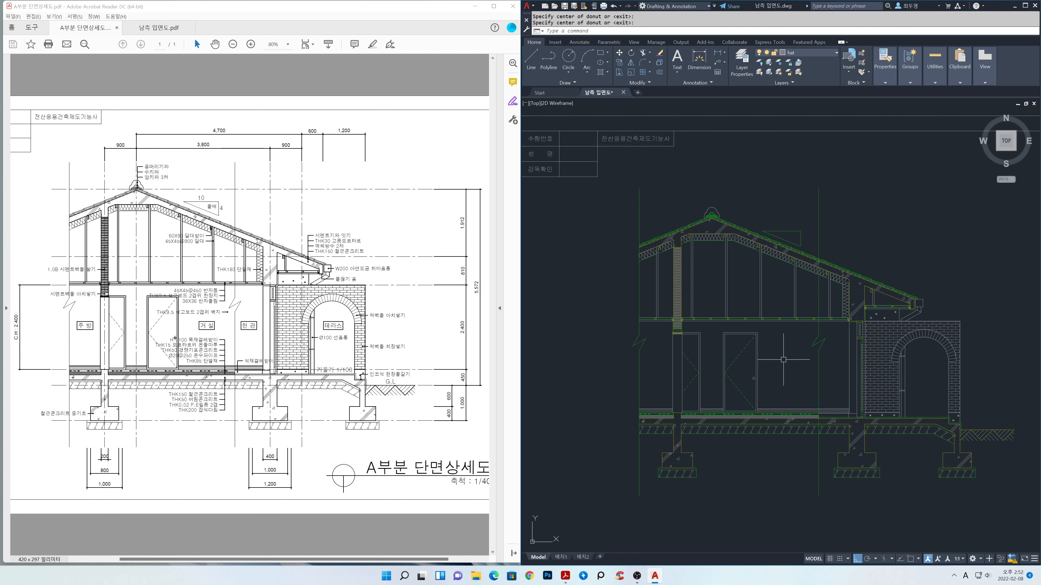
mouse_move(785, 360)
middle_down()
mouse_move(750, 355)
mouse_move(749, 367)
middle_up()
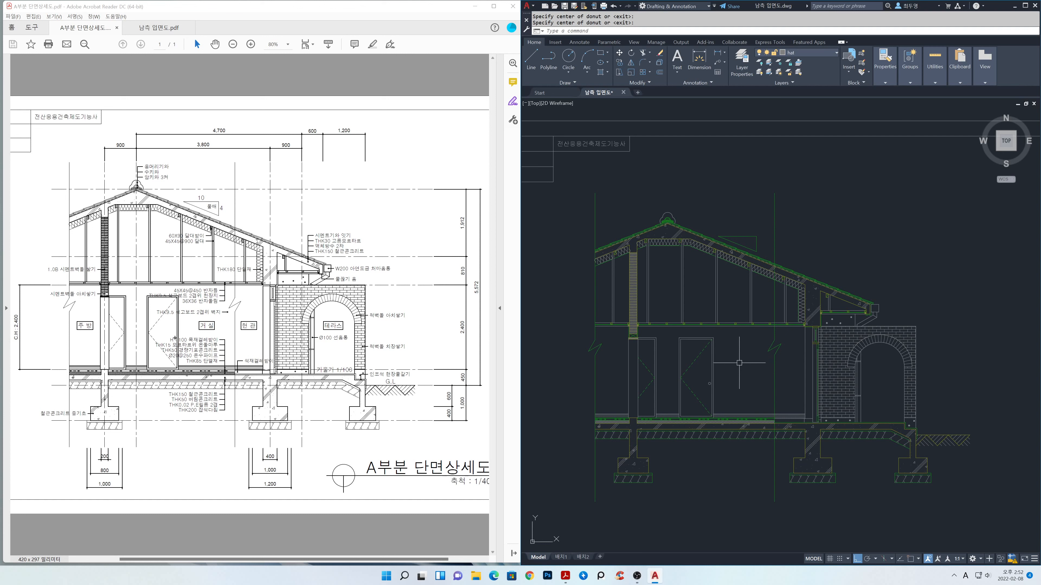